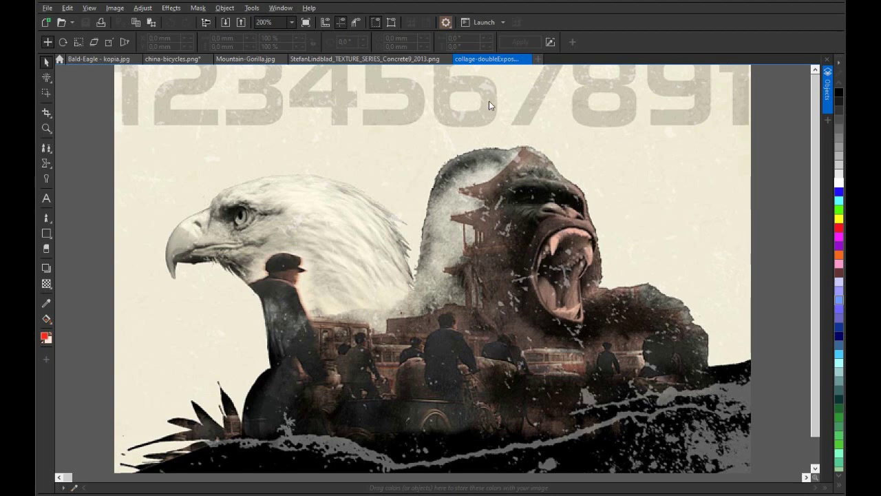
Step: Review the gorilla and china-bicycles source images, ending on the bald eagle photo
{"action": "left_click", "coordinate": [224, 60]}
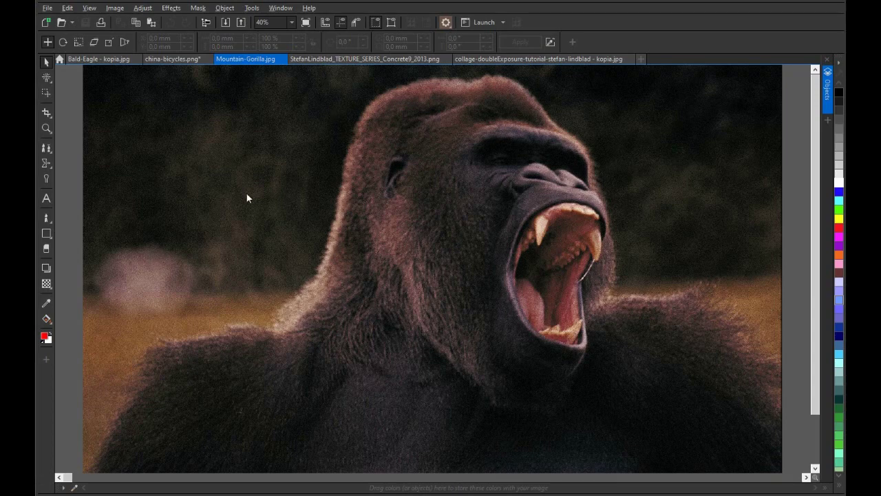
{"action": "left_click", "coordinate": [165, 59]}
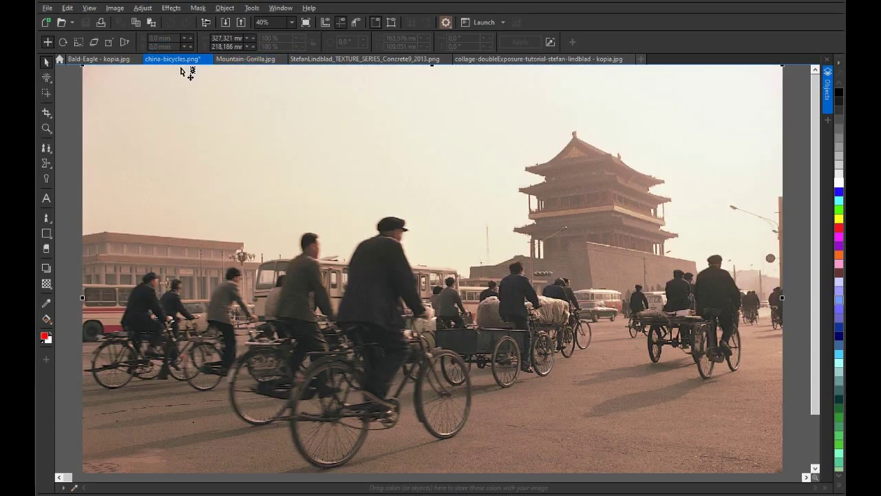
{"action": "left_click", "coordinate": [114, 61]}
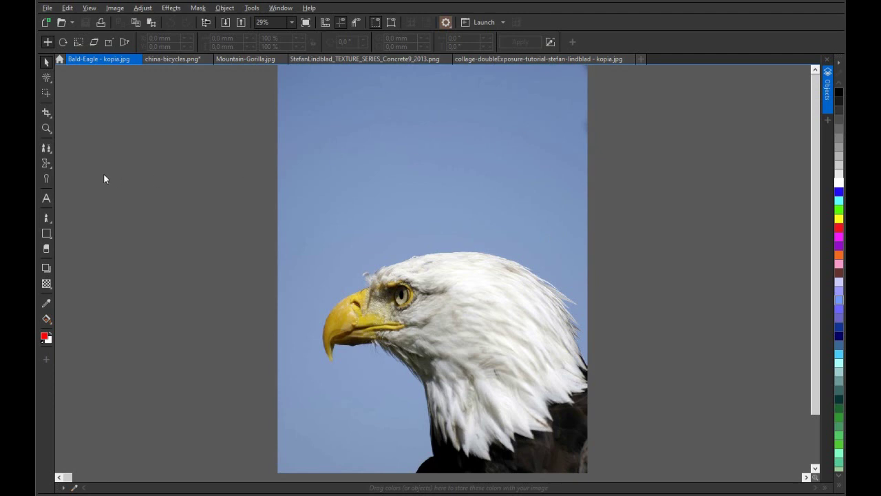
Step: Convert the eagle photo's background to an object and remove its blue sky with Color Transparency at tolerance 10
{"action": "left_click", "coordinate": [46, 284]}
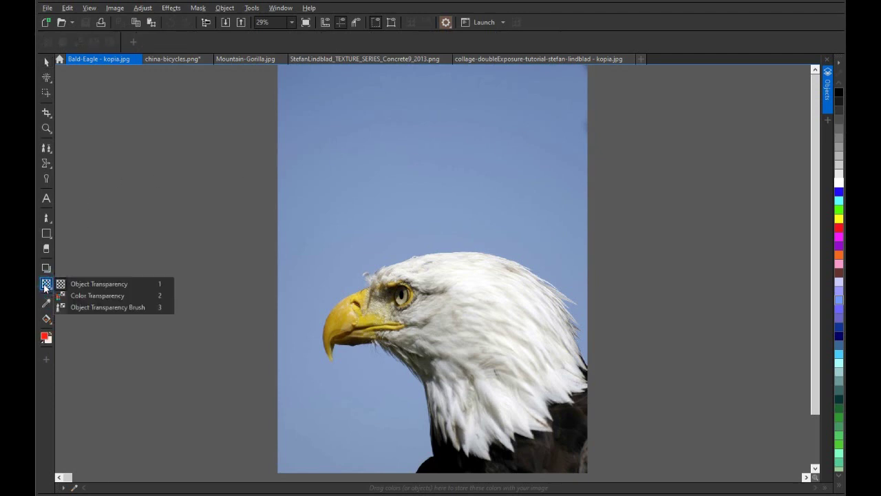
{"action": "left_click", "coordinate": [81, 295]}
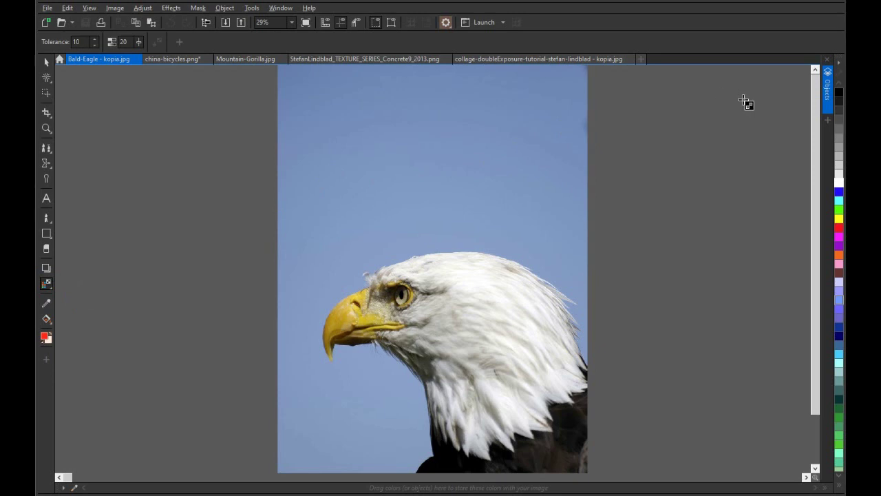
{"action": "left_click", "coordinate": [828, 88]}
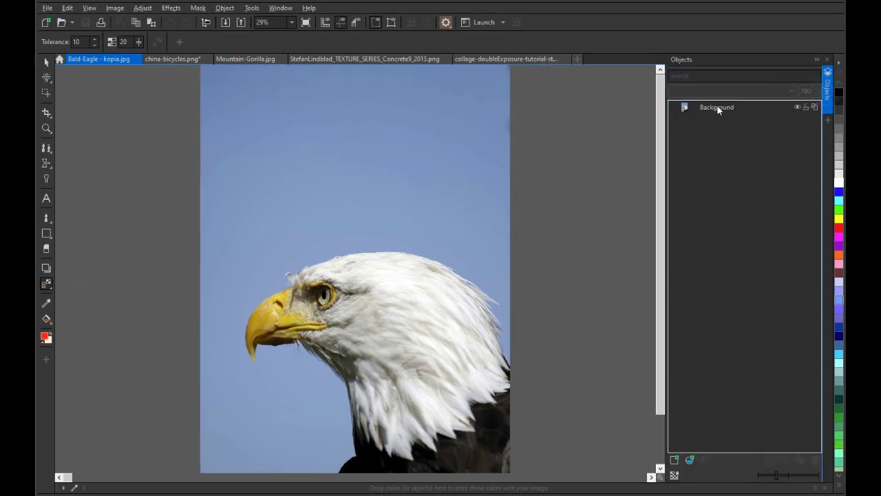
{"action": "left_click", "coordinate": [717, 107]}
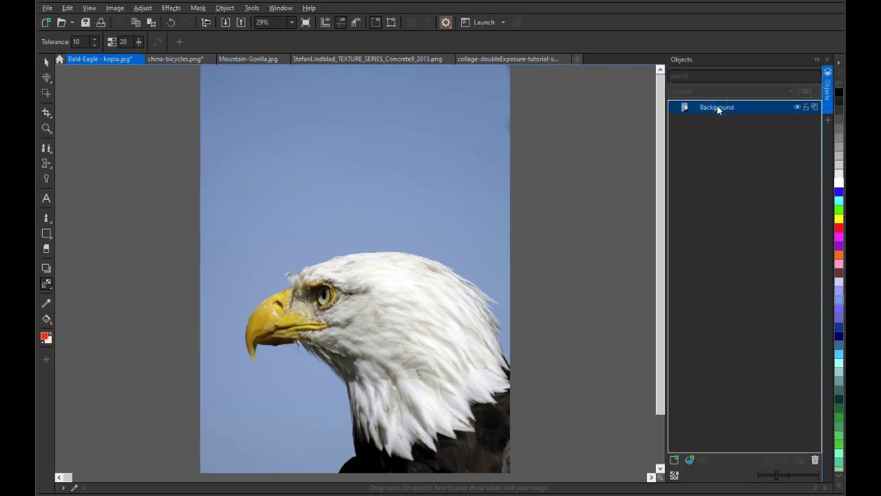
{"action": "left_click", "coordinate": [814, 108]}
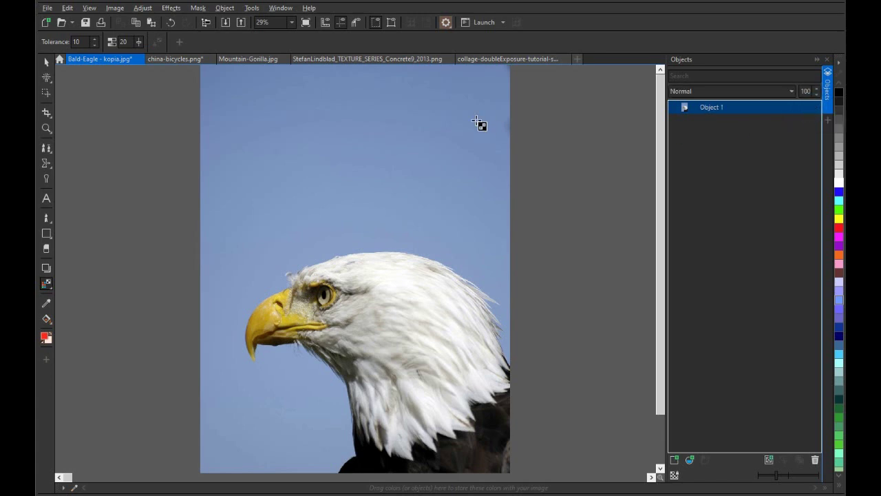
{"action": "left_click", "coordinate": [405, 113]}
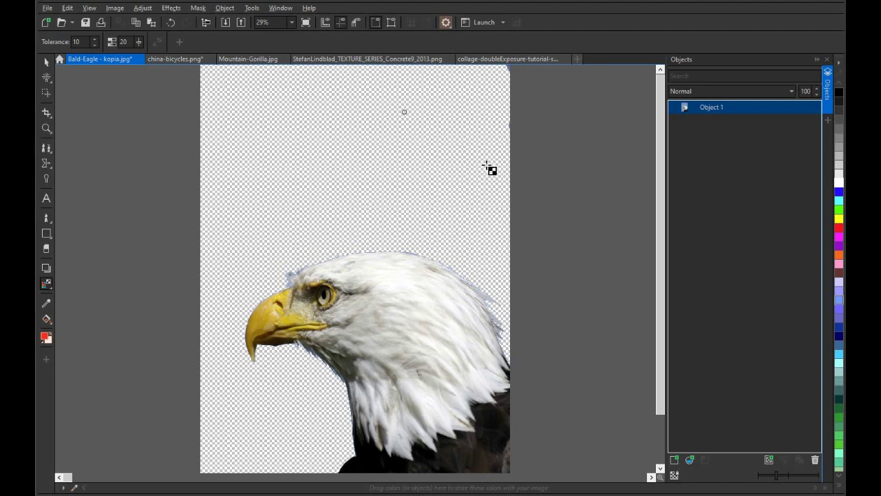
Step: Make the leftover sky in the eagle photo's upper-right corner transparent as well
{"action": "scroll", "coordinate": [511, 77], "scroll_direction": "up", "scroll_amount": 3}
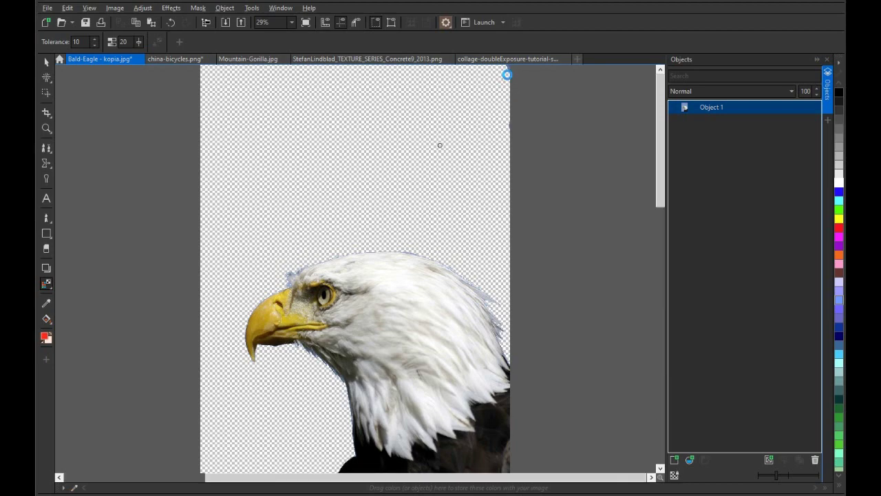
{"action": "left_click", "coordinate": [651, 69]}
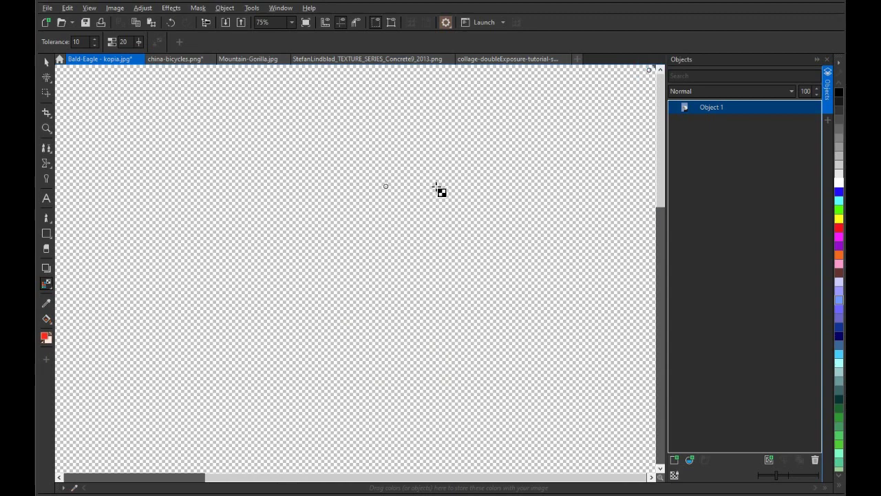
{"action": "scroll", "coordinate": [381, 180], "scroll_direction": "down", "scroll_amount": 3}
{"action": "scroll", "coordinate": [382, 179], "scroll_direction": "down", "scroll_amount": 1}
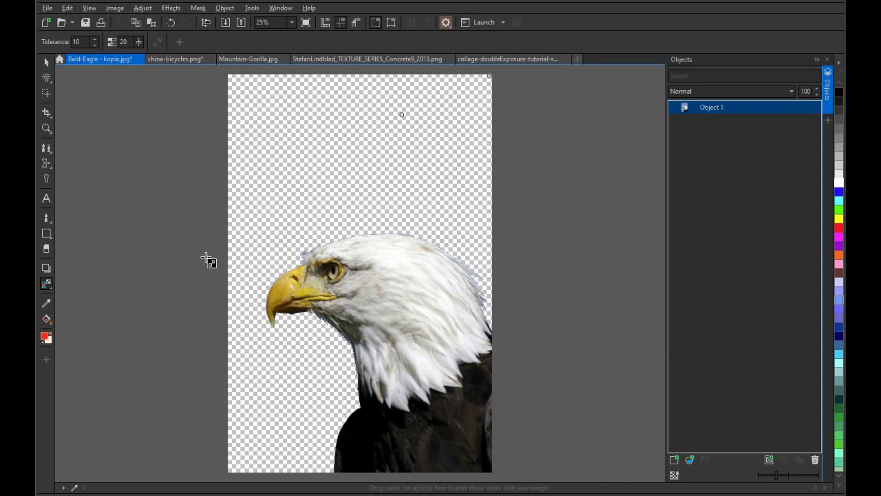
{"action": "left_click", "coordinate": [47, 285]}
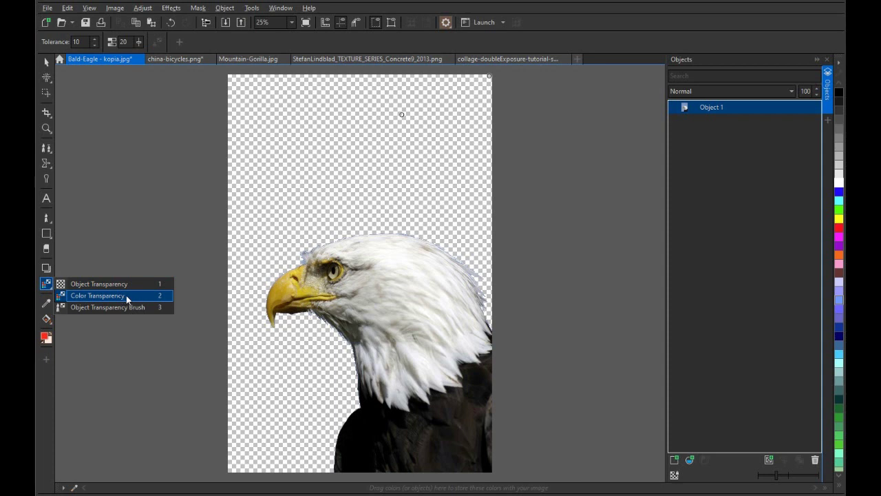
Step: In the Mountain-Gorilla photo, choose the Magic Wand Mask and convert the background to an object
{"action": "left_click", "coordinate": [245, 58]}
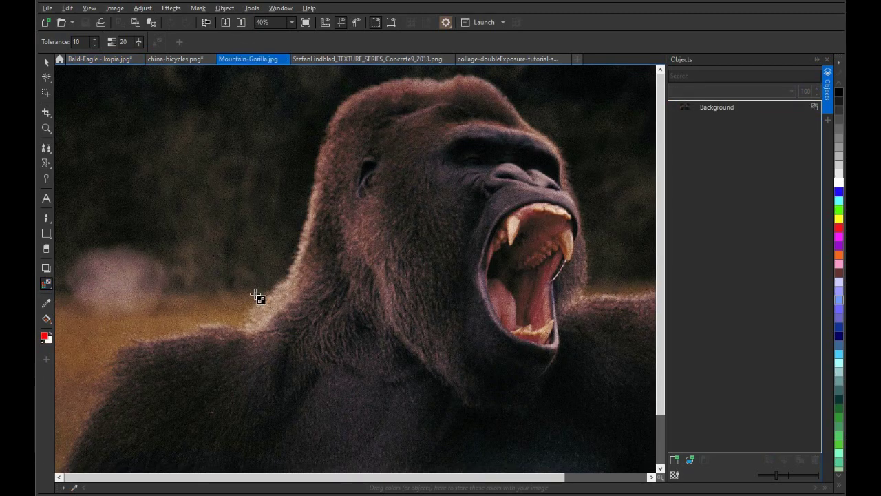
{"action": "left_click", "coordinate": [46, 78]}
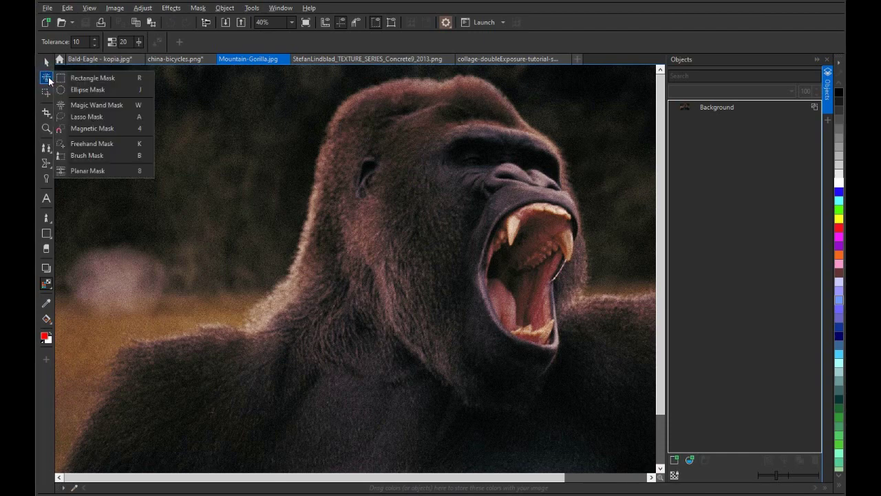
{"action": "left_click", "coordinate": [99, 105]}
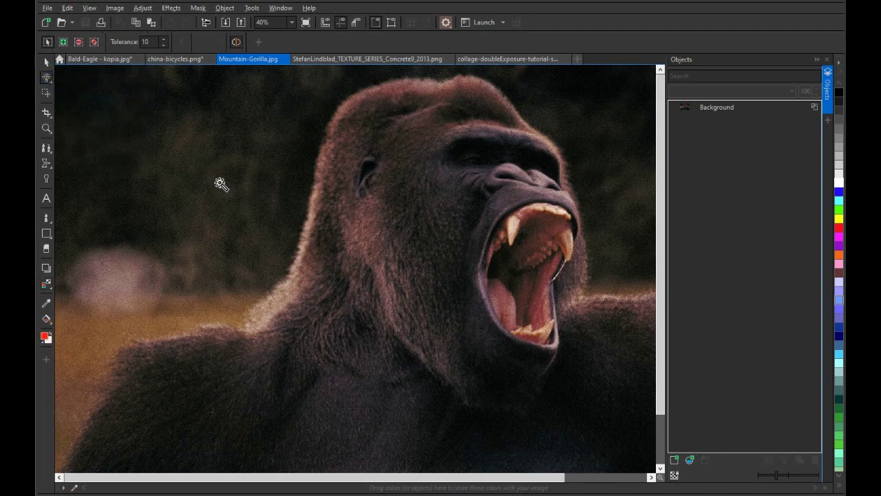
{"action": "scroll", "coordinate": [291, 193], "scroll_direction": "down", "scroll_amount": 1}
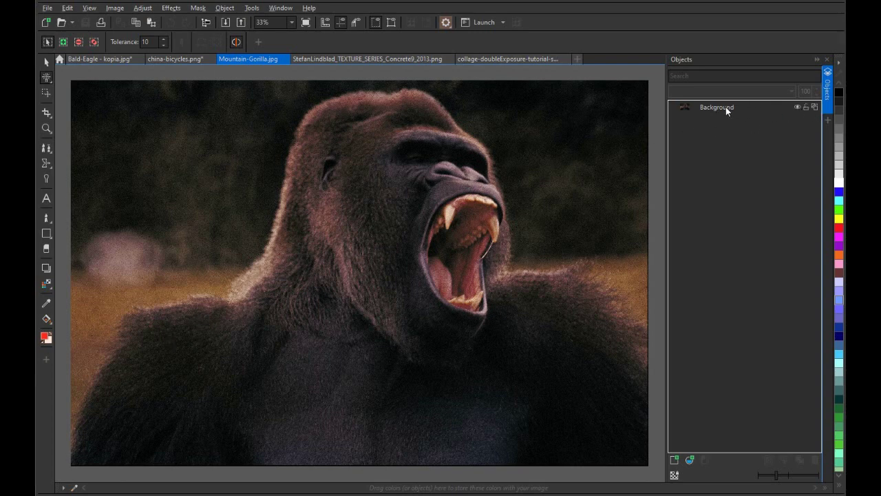
{"action": "left_click", "coordinate": [817, 107]}
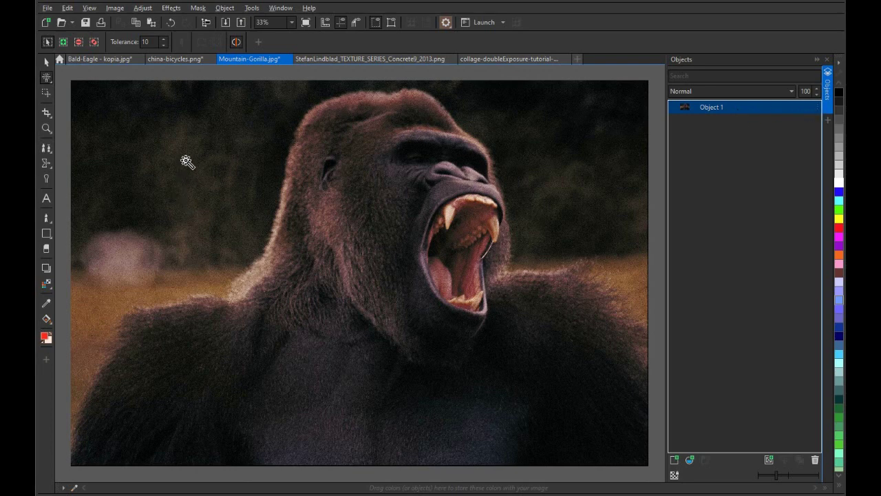
Step: Mask the brown grass left of the gorilla at tolerance 10 and delete it, undoing any selection that spreads beyond it
{"action": "left_click", "coordinate": [102, 299]}
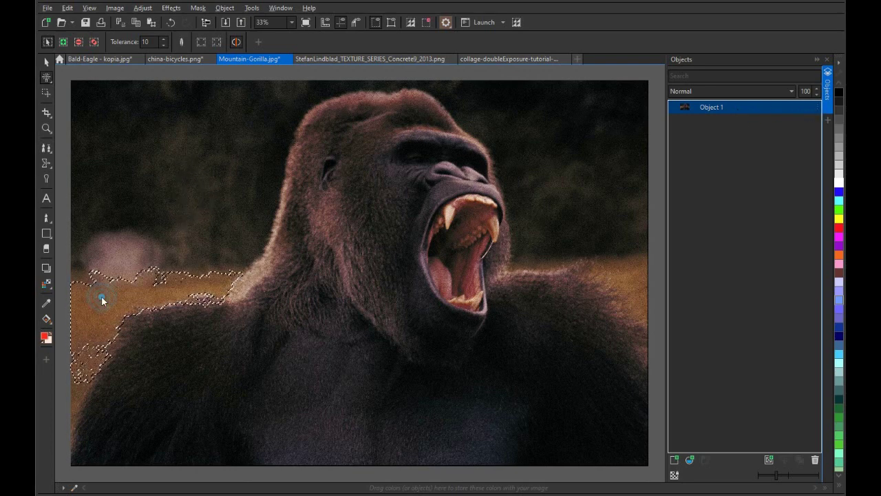
{"action": "left_click", "coordinate": [82, 392]}
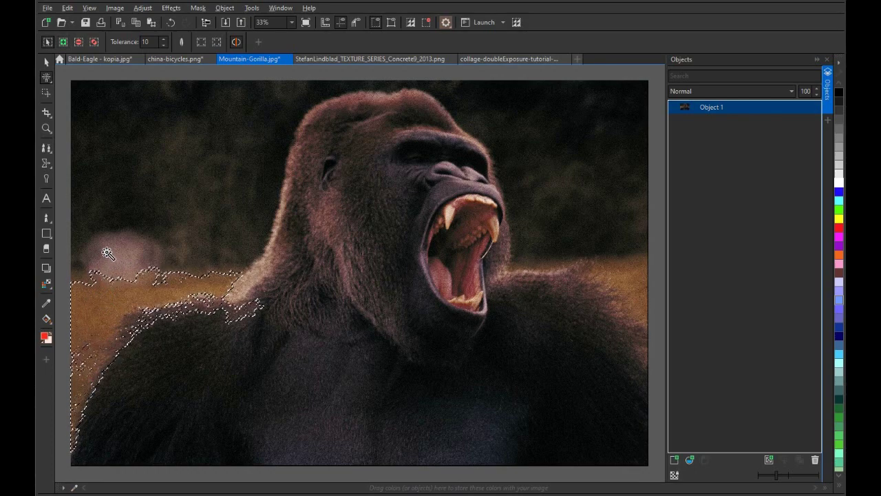
{"action": "key", "text": "ctrl+z"}
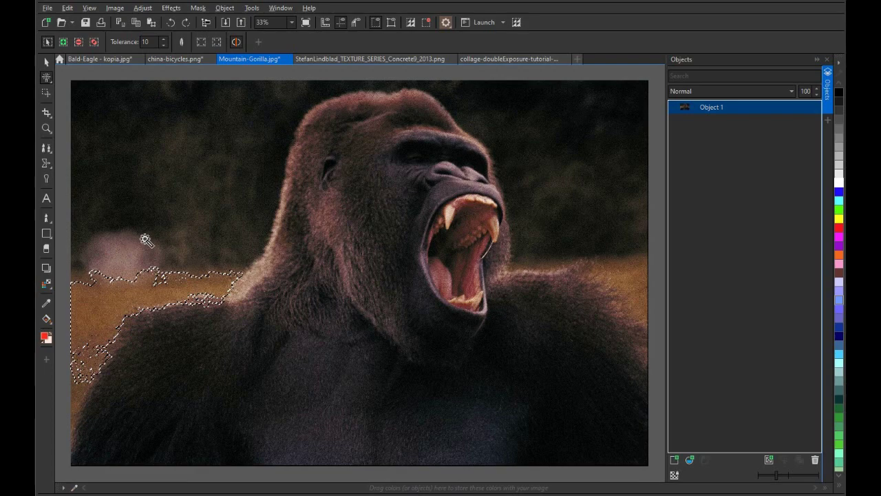
{"action": "left_click", "coordinate": [82, 216]}
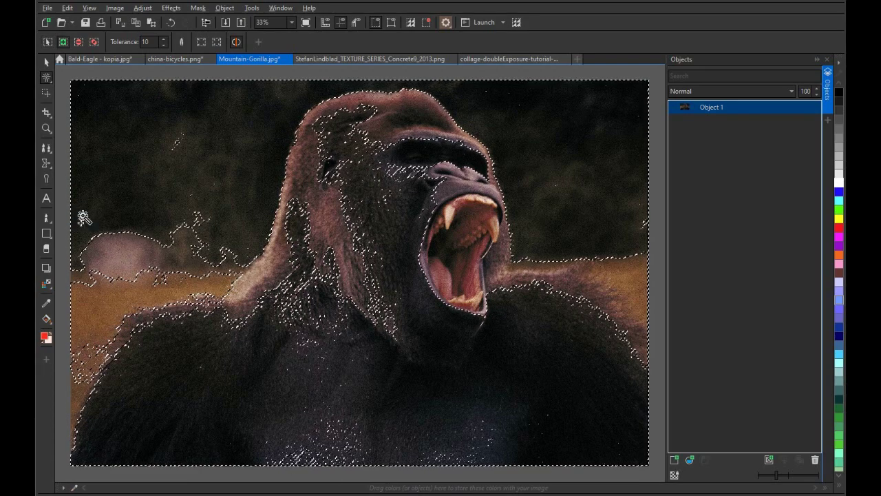
{"action": "key", "text": "ctrl+z"}
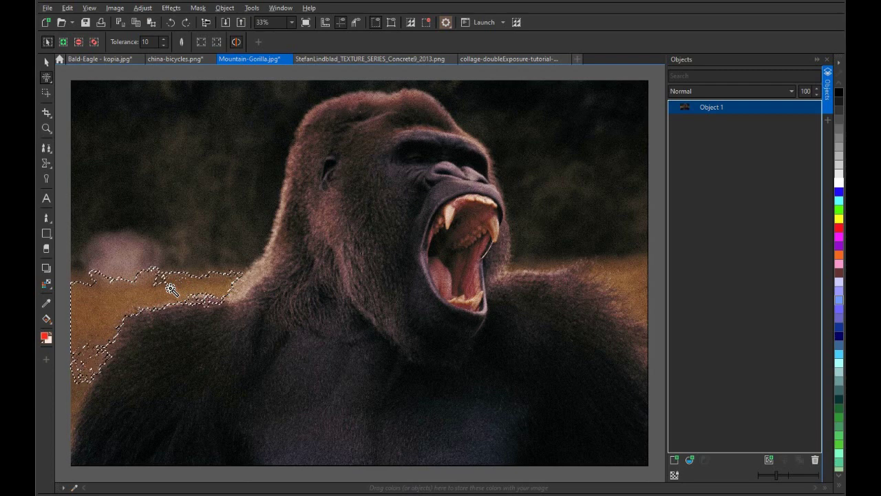
{"action": "key", "text": "Delete"}
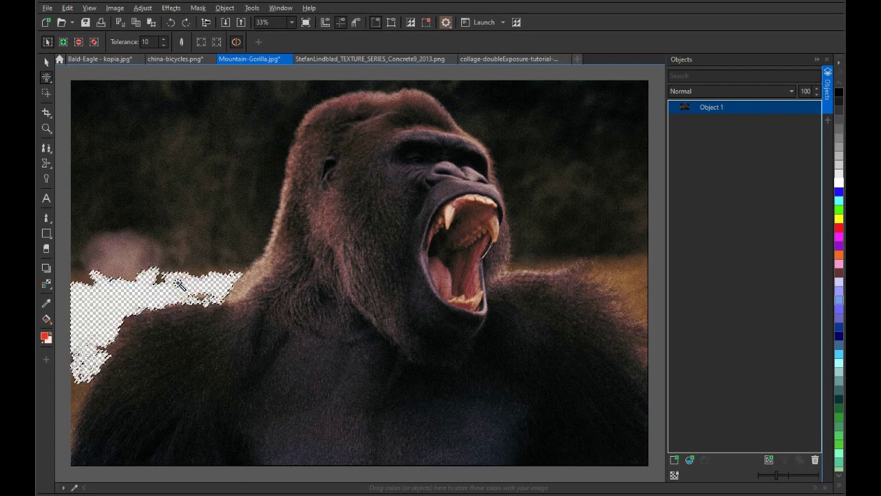
Step: Mask the grass right of the gorilla together with the brownish backdrop behind its head, and delete both
{"action": "left_click", "coordinate": [635, 271]}
{"action": "left_click", "coordinate": [627, 252]}
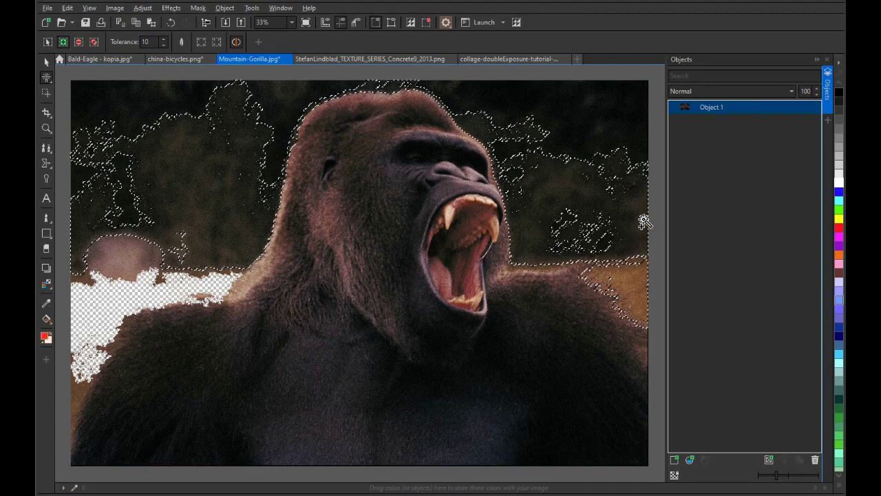
{"action": "key", "text": "Delete"}
{"action": "left_click", "coordinate": [626, 146]}
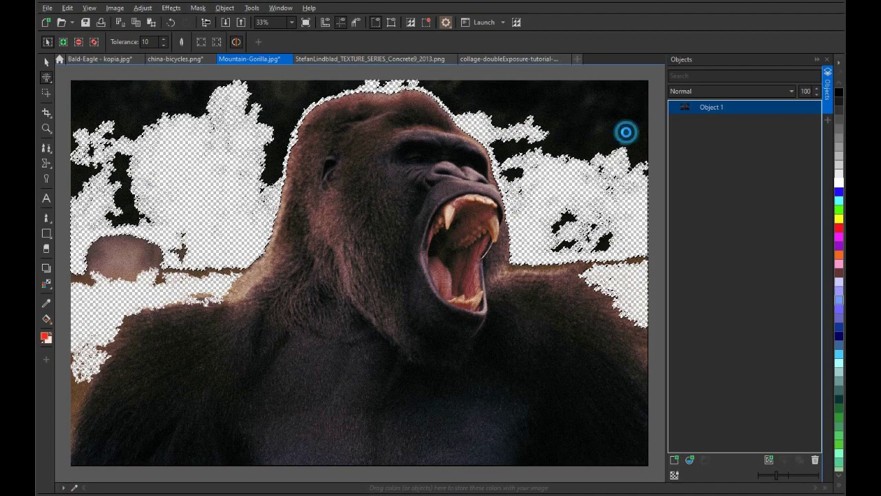
{"action": "left_click", "coordinate": [426, 22]}
{"action": "left_click", "coordinate": [604, 126]}
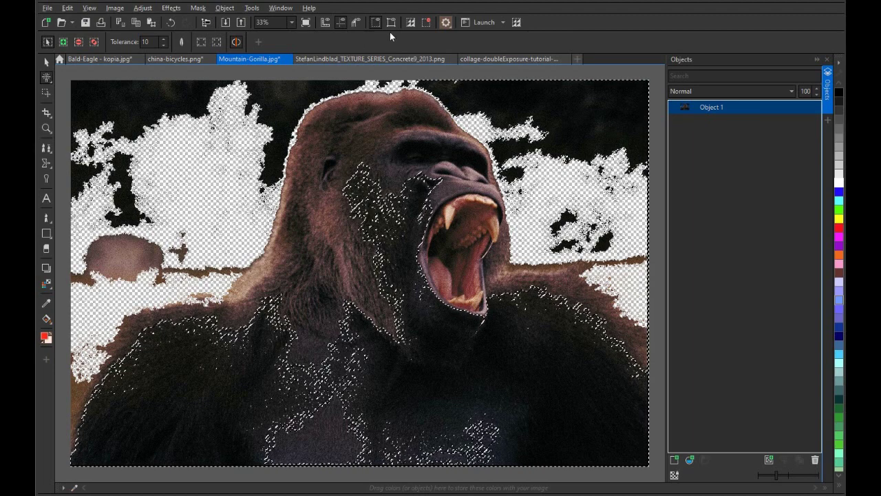
{"action": "left_click", "coordinate": [426, 22]}
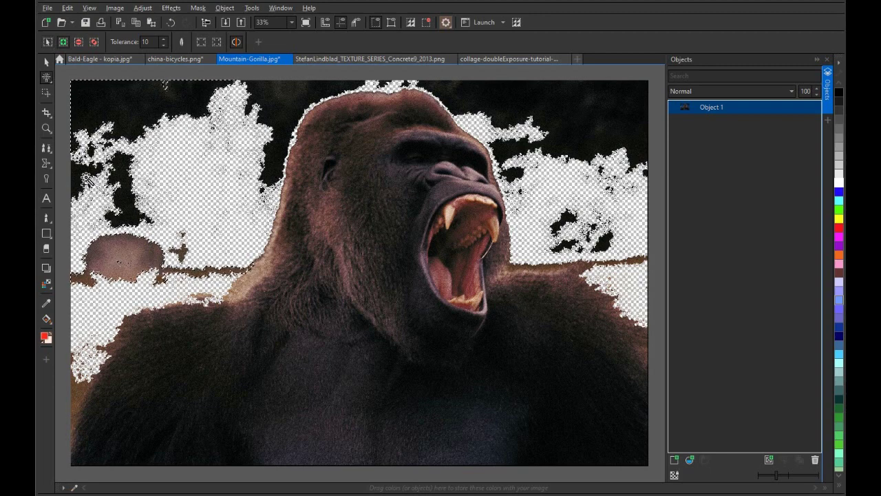
Step: Mask and delete the remaining dark patches, the pale blob and the leftover grass left of the gorilla
{"action": "left_click", "coordinate": [79, 387]}
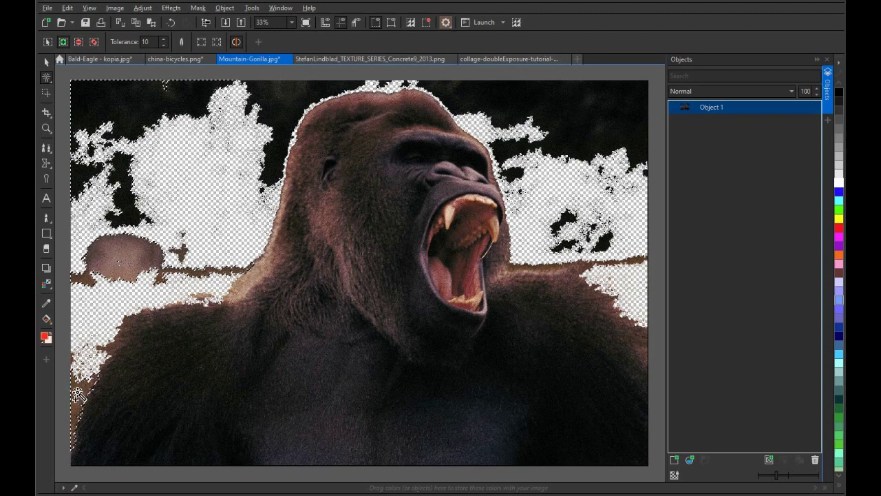
{"action": "left_click", "coordinate": [237, 113]}
{"action": "left_click", "coordinate": [225, 163]}
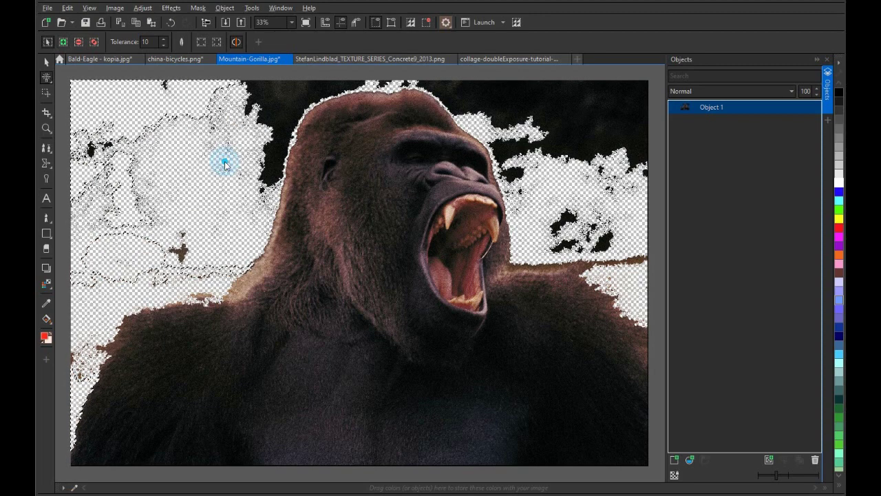
{"action": "left_click", "coordinate": [226, 163]}
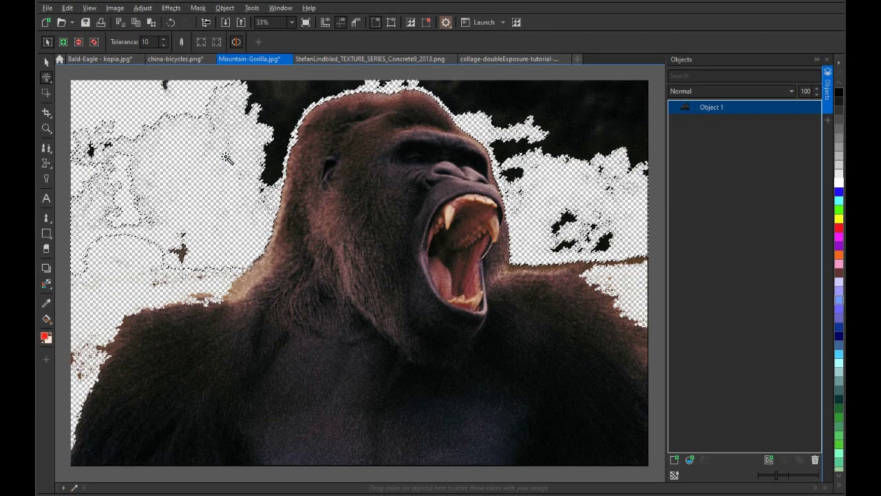
{"action": "left_click", "coordinate": [276, 102]}
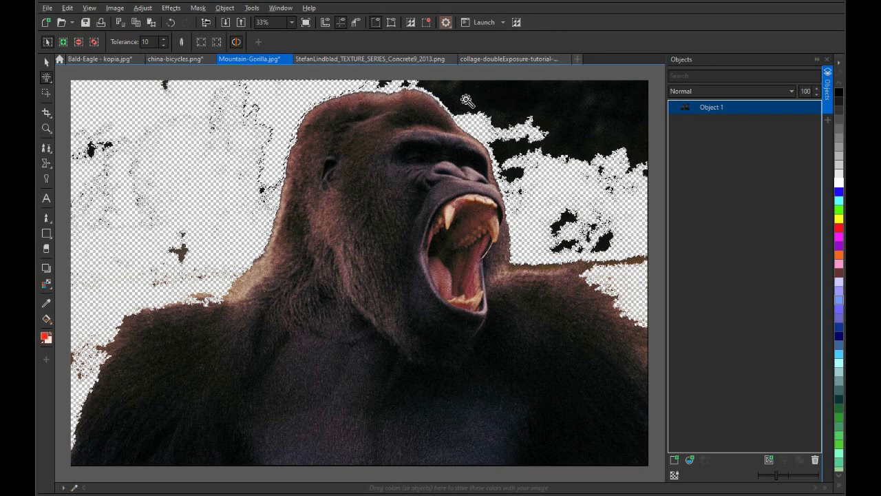
Step: Try masking the dark backdrop beside the forehead, clear that mask, and mask and delete the brown grass between the mouth and the shoulder
{"action": "left_click", "coordinate": [508, 118]}
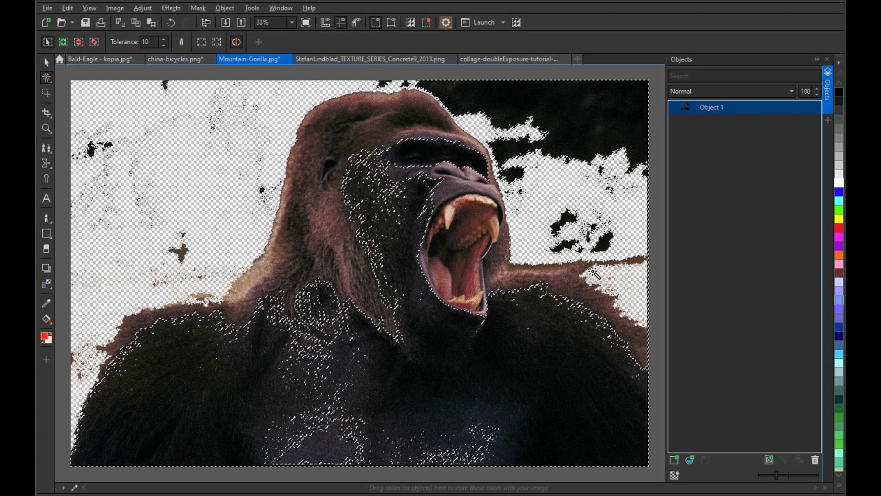
{"action": "left_click", "coordinate": [425, 23]}
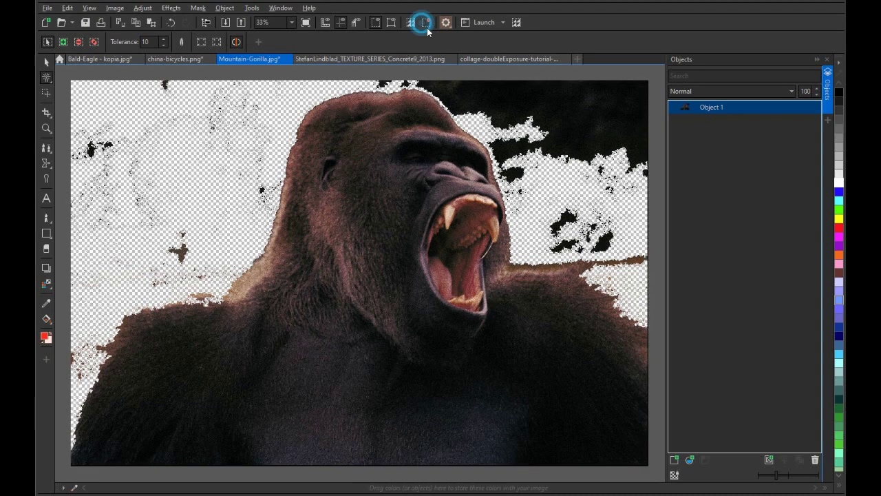
{"action": "left_click", "coordinate": [579, 274]}
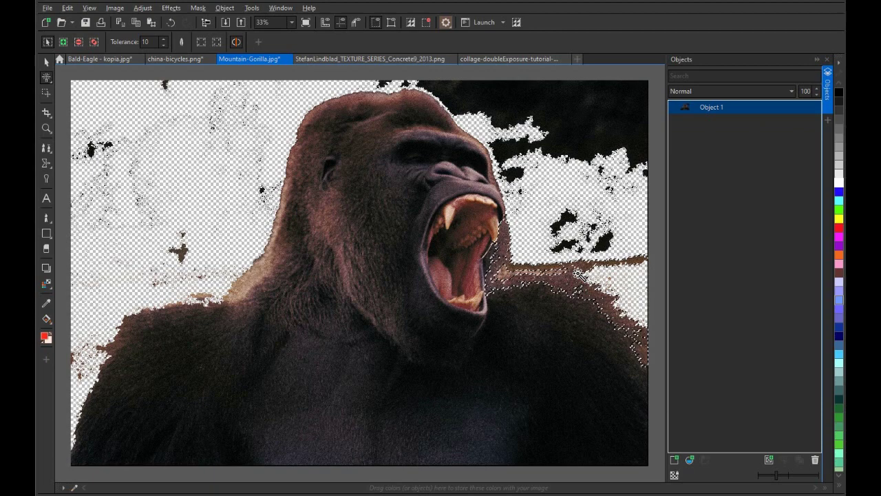
{"action": "left_click", "coordinate": [515, 276]}
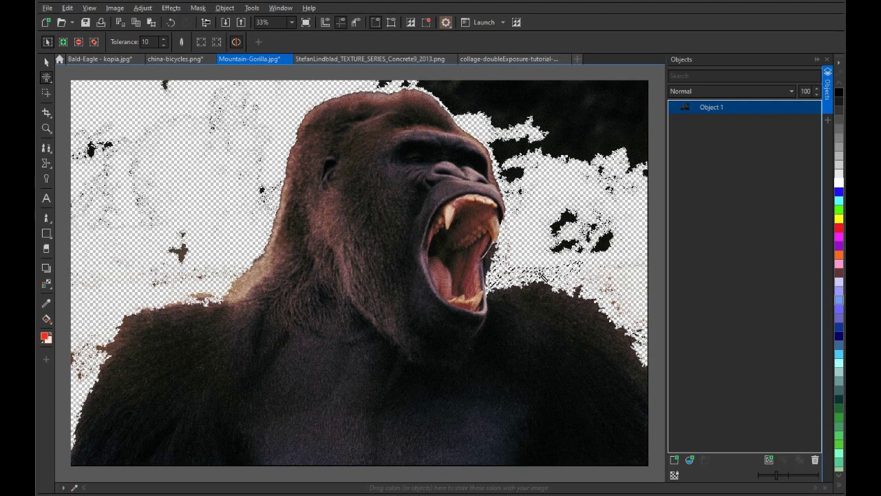
Step: Mask and delete the dark patches in the cleared area right of the gorilla's mouth, and remove the mask
{"action": "left_click", "coordinate": [603, 245]}
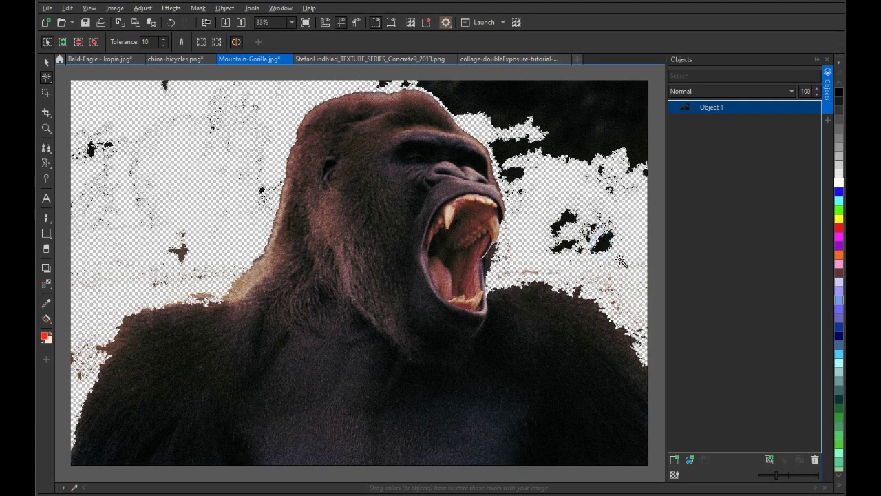
{"action": "left_click", "coordinate": [565, 234]}
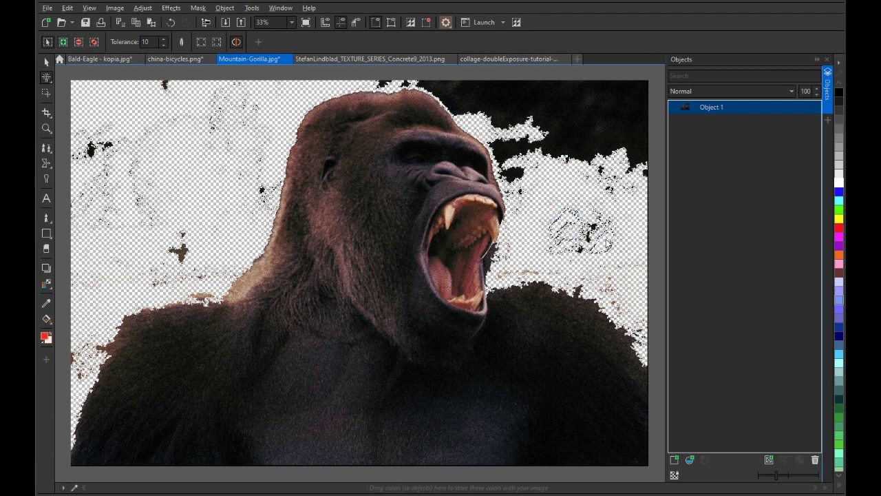
{"action": "left_click", "coordinate": [428, 24]}
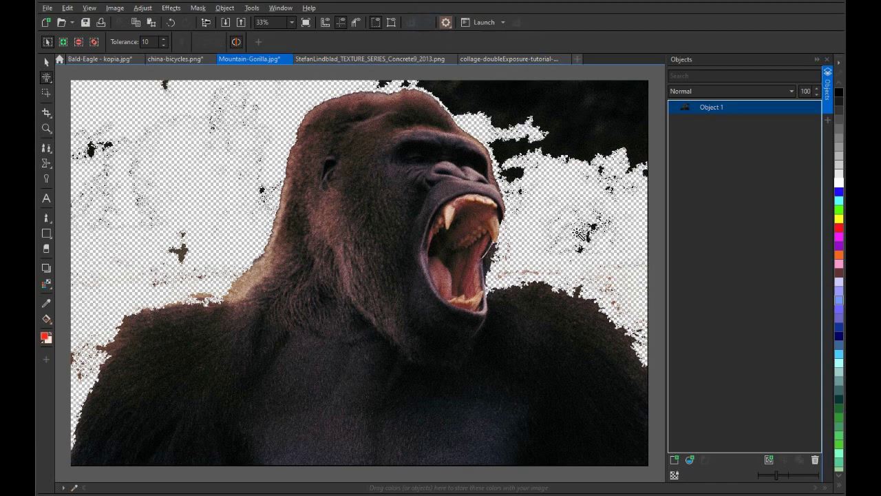
Step: Check how the gorilla is cut out in the finished collage image and return to the Mountain-Gorilla photo
{"action": "left_click", "coordinate": [593, 155]}
{"action": "key", "text": "x"}
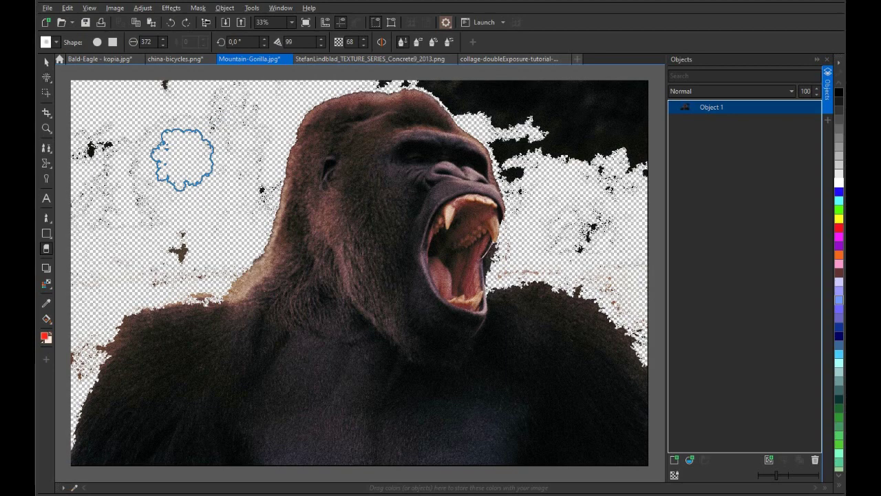
{"action": "key", "text": "w"}
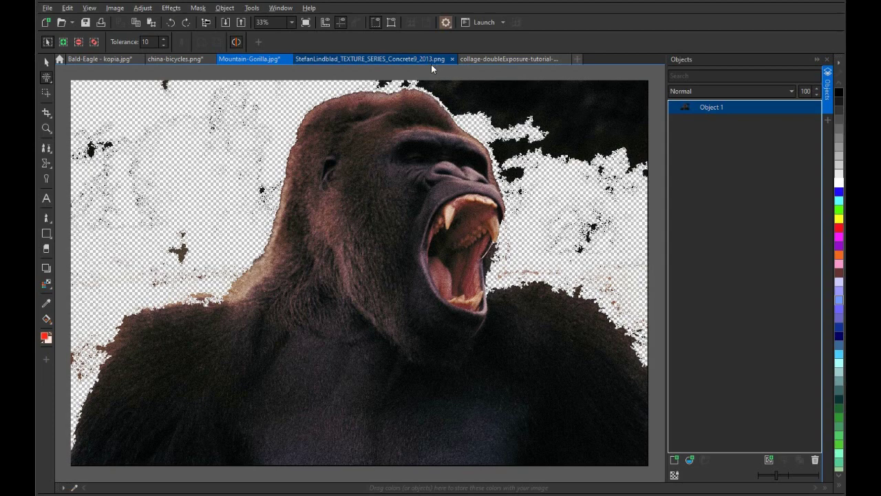
{"action": "left_click", "coordinate": [486, 60]}
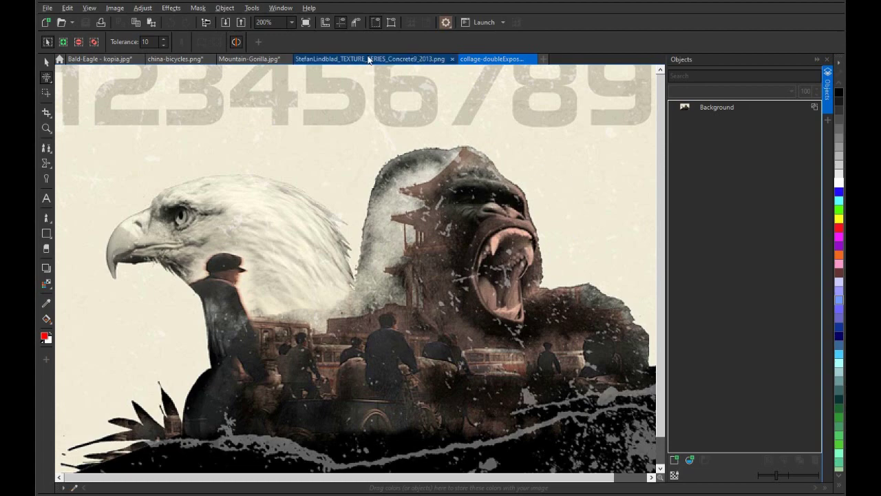
{"action": "left_click", "coordinate": [241, 58]}
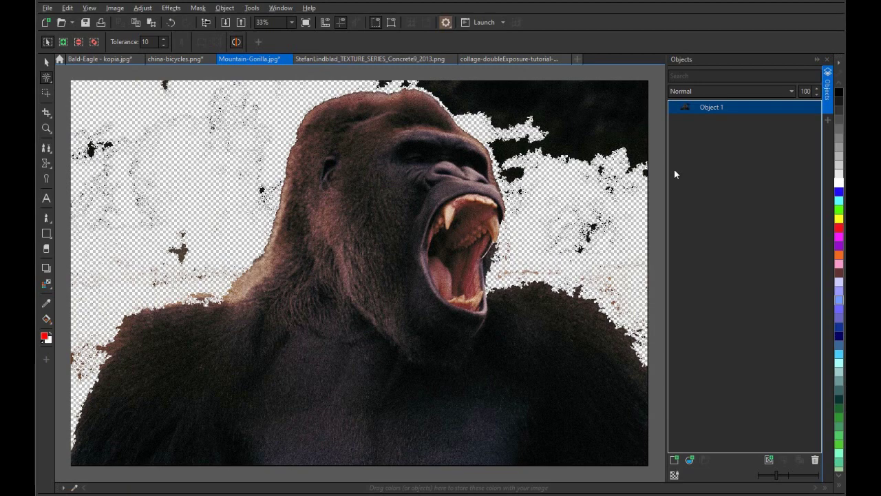
{"action": "key", "text": "b"}
{"action": "key", "text": "w"}
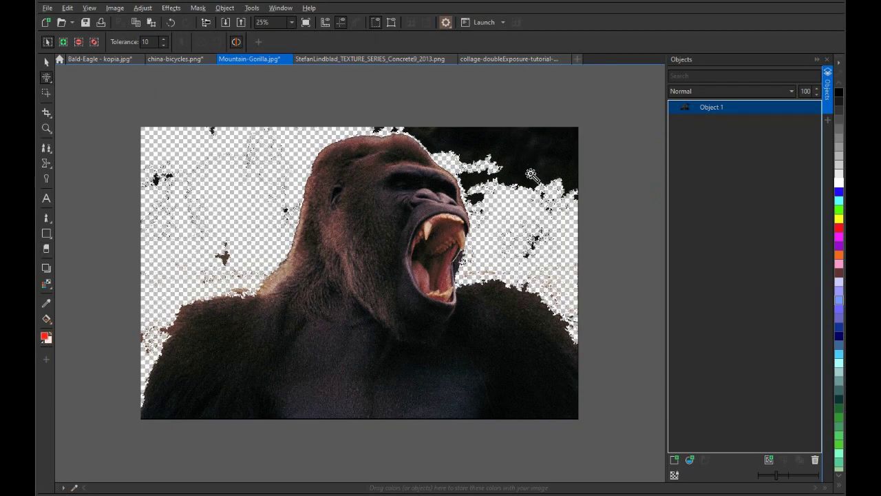
{"action": "scroll", "coordinate": [532, 174], "scroll_direction": "up", "scroll_amount": 1}
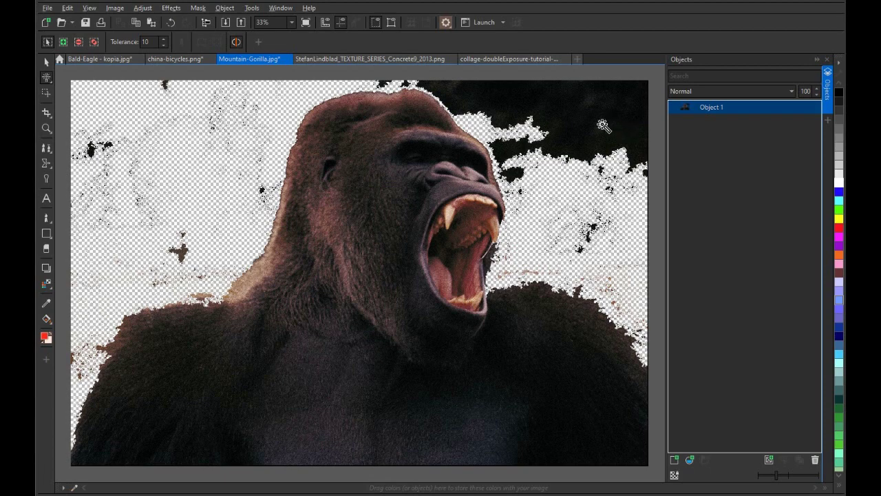
{"action": "key", "text": "x"}
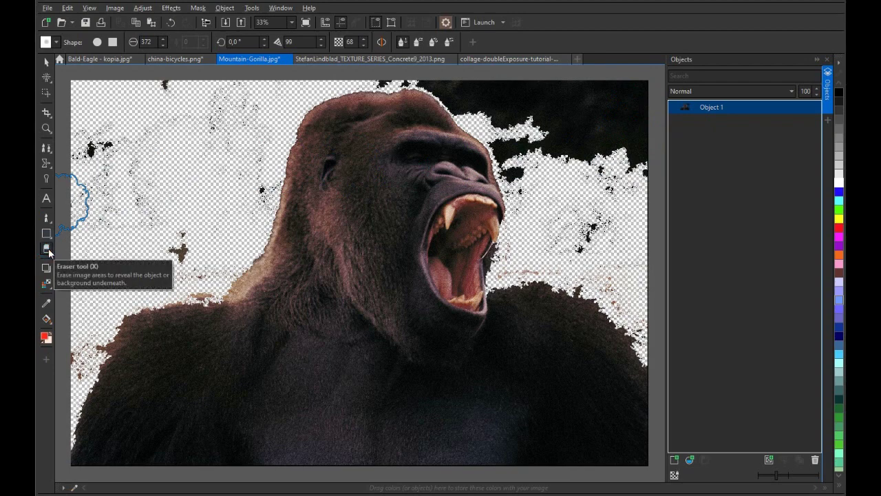
{"action": "key", "text": "w"}
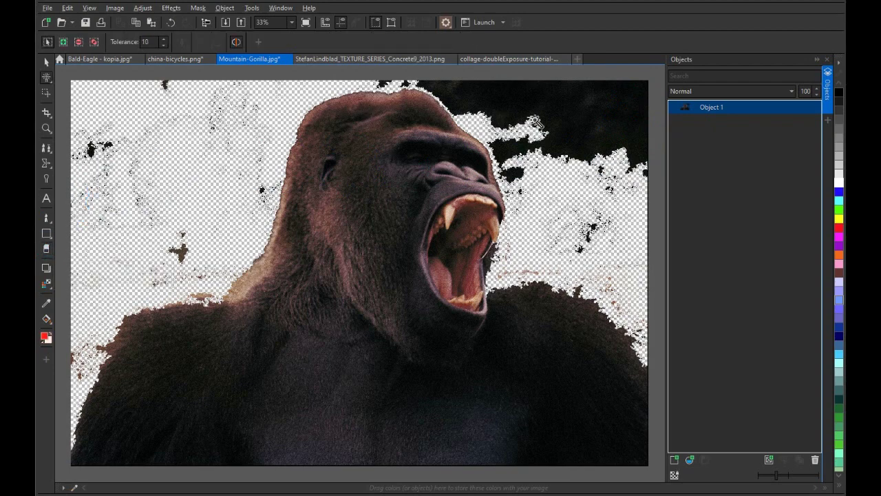
Step: Erase the large dark backdrop right of the gorilla's head and the specks left of it, reducing the Eraser nib to about 160
{"action": "key", "text": "x"}
{"action": "mouse_move", "coordinate": [590, 128]}
{"action": "left_mouse_down"}
{"action": "mouse_move", "coordinate": [596, 154]}
{"action": "mouse_move", "coordinate": [606, 112]}
{"action": "mouse_move", "coordinate": [634, 163]}
{"action": "mouse_move", "coordinate": [638, 90]}
{"action": "mouse_move", "coordinate": [507, 88]}
{"action": "mouse_move", "coordinate": [543, 76]}
{"action": "mouse_move", "coordinate": [548, 89]}
{"action": "mouse_move", "coordinate": [534, 89]}
{"action": "mouse_move", "coordinate": [537, 122]}
{"action": "mouse_move", "coordinate": [608, 237]}
{"action": "mouse_move", "coordinate": [589, 201]}
{"action": "mouse_move", "coordinate": [595, 239]}
{"action": "mouse_move", "coordinate": [645, 170]}
{"action": "mouse_move", "coordinate": [632, 199]}
{"action": "mouse_move", "coordinate": [604, 177]}
{"action": "mouse_move", "coordinate": [600, 82]}
{"action": "mouse_move", "coordinate": [630, 78]}
{"action": "mouse_move", "coordinate": [613, 140]}
{"action": "mouse_move", "coordinate": [496, 101]}
{"action": "mouse_move", "coordinate": [528, 133]}
{"action": "mouse_move", "coordinate": [496, 84]}
{"action": "mouse_move", "coordinate": [581, 189]}
{"action": "mouse_move", "coordinate": [585, 248]}
{"action": "mouse_move", "coordinate": [568, 249]}
{"action": "mouse_move", "coordinate": [583, 240]}
{"action": "mouse_move", "coordinate": [605, 246]}
{"action": "mouse_move", "coordinate": [624, 282]}
{"action": "left_mouse_up"}
{"action": "mouse_move", "coordinate": [234, 135]}
{"action": "left_mouse_down"}
{"action": "mouse_move", "coordinate": [173, 134]}
{"action": "mouse_move", "coordinate": [167, 173]}
{"action": "mouse_move", "coordinate": [94, 177]}
{"action": "mouse_move", "coordinate": [96, 134]}
{"action": "mouse_move", "coordinate": [110, 122]}
{"action": "mouse_move", "coordinate": [193, 232]}
{"action": "mouse_move", "coordinate": [112, 262]}
{"action": "mouse_move", "coordinate": [81, 213]}
{"action": "mouse_move", "coordinate": [236, 144]}
{"action": "mouse_move", "coordinate": [240, 98]}
{"action": "mouse_move", "coordinate": [246, 202]}
{"action": "mouse_move", "coordinate": [181, 268]}
{"action": "mouse_move", "coordinate": [187, 263]}
{"action": "mouse_move", "coordinate": [142, 202]}
{"action": "mouse_move", "coordinate": [154, 269]}
{"action": "mouse_move", "coordinate": [157, 252]}
{"action": "mouse_move", "coordinate": [139, 239]}
{"action": "left_mouse_up"}
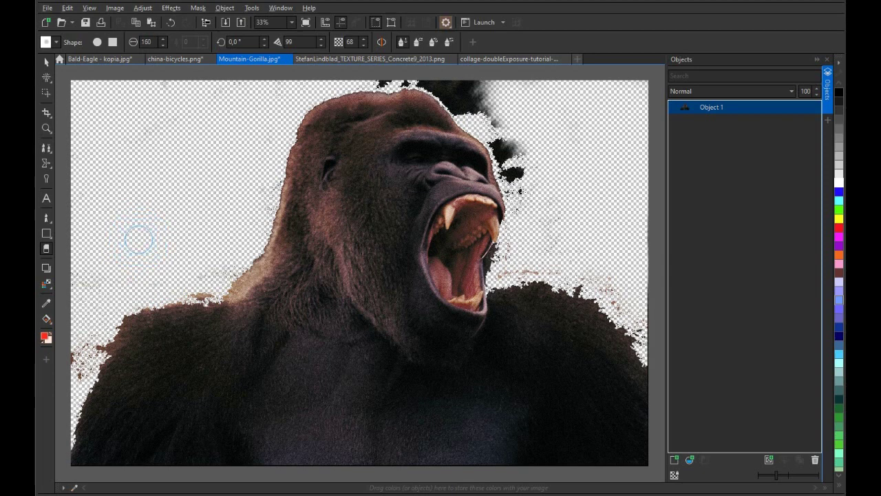
{"action": "mouse_move", "coordinate": [93, 370]}
{"action": "left_mouse_down"}
{"action": "mouse_move", "coordinate": [82, 344]}
{"action": "mouse_move", "coordinate": [72, 381]}
{"action": "mouse_move", "coordinate": [95, 338]}
{"action": "mouse_move", "coordinate": [90, 346]}
{"action": "left_mouse_up"}
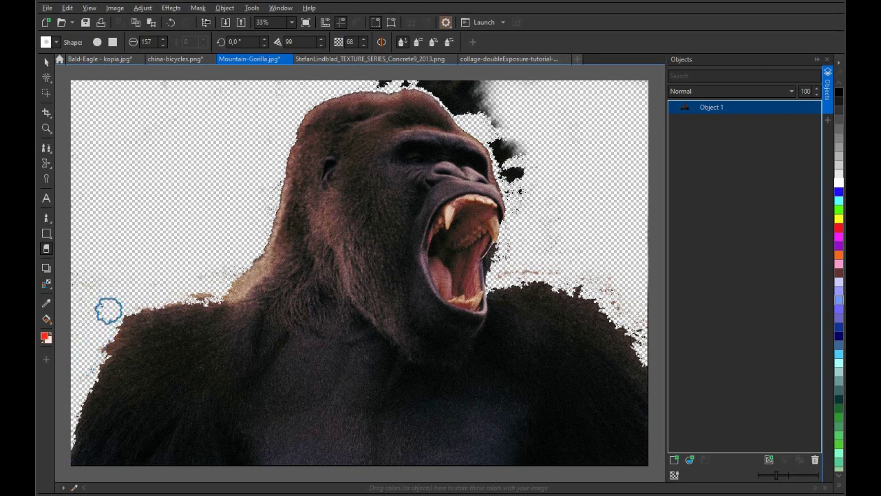
{"action": "left_click_drag", "start_coordinate": [135, 269], "coordinate": [135, 273]}
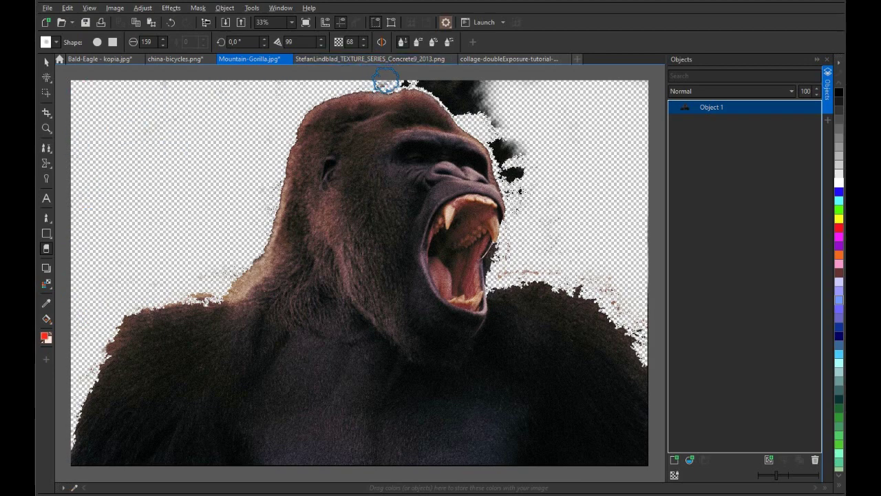
Step: Erase the dark backdrop remaining close to the gorilla's forehead and nose, shrinking the Eraser nib to 95
{"action": "mouse_move", "coordinate": [429, 73]}
{"action": "left_mouse_down"}
{"action": "mouse_move", "coordinate": [472, 88]}
{"action": "mouse_move", "coordinate": [503, 118]}
{"action": "mouse_move", "coordinate": [532, 191]}
{"action": "left_mouse_up"}
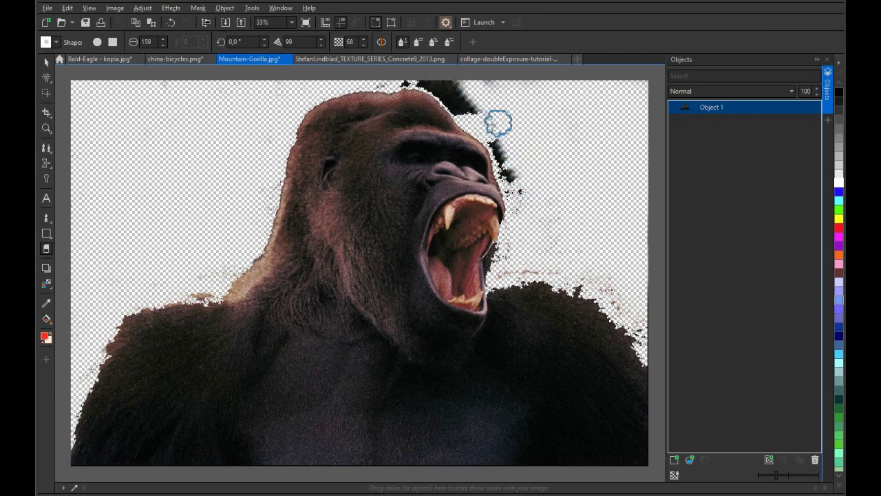
{"action": "mouse_move", "coordinate": [455, 71]}
{"action": "left_mouse_down"}
{"action": "mouse_move", "coordinate": [457, 94]}
{"action": "mouse_move", "coordinate": [517, 147]}
{"action": "mouse_move", "coordinate": [541, 197]}
{"action": "mouse_move", "coordinate": [558, 176]}
{"action": "left_mouse_up"}
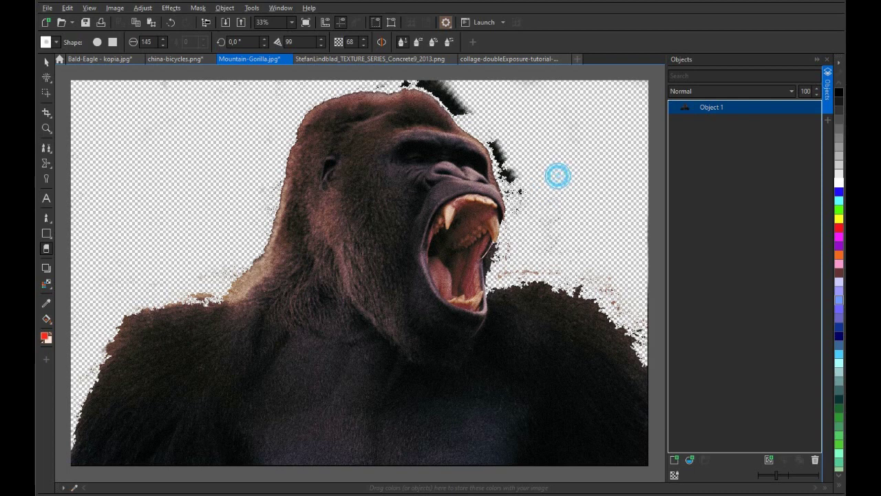
{"action": "mouse_move", "coordinate": [509, 159]}
{"action": "left_mouse_down"}
{"action": "mouse_move", "coordinate": [493, 136]}
{"action": "mouse_move", "coordinate": [514, 174]}
{"action": "mouse_move", "coordinate": [503, 157]}
{"action": "mouse_move", "coordinate": [508, 182]}
{"action": "left_mouse_up"}
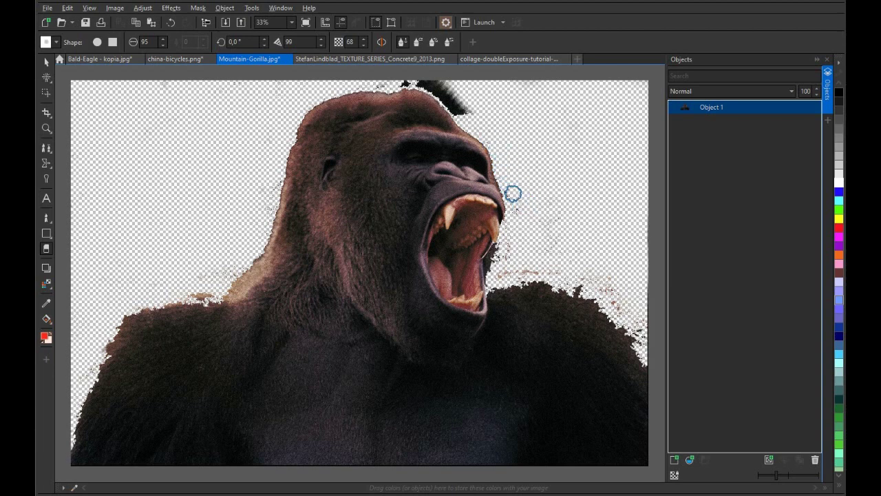
Step: With the 95 Eraser nib, erase the brown specks beside the mouth and above the shoulder, and the last dark patch above the forehead
{"action": "mouse_move", "coordinate": [511, 252]}
{"action": "left_mouse_down"}
{"action": "mouse_move", "coordinate": [535, 269]}
{"action": "mouse_move", "coordinate": [572, 277]}
{"action": "left_mouse_up"}
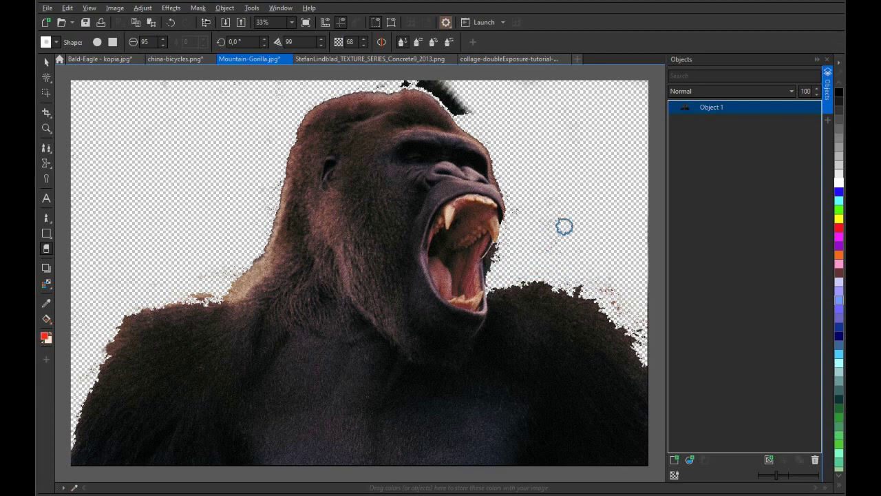
{"action": "mouse_move", "coordinate": [633, 304]}
{"action": "left_mouse_down"}
{"action": "mouse_move", "coordinate": [650, 325]}
{"action": "mouse_move", "coordinate": [631, 314]}
{"action": "mouse_move", "coordinate": [651, 352]}
{"action": "mouse_move", "coordinate": [647, 281]}
{"action": "left_mouse_up"}
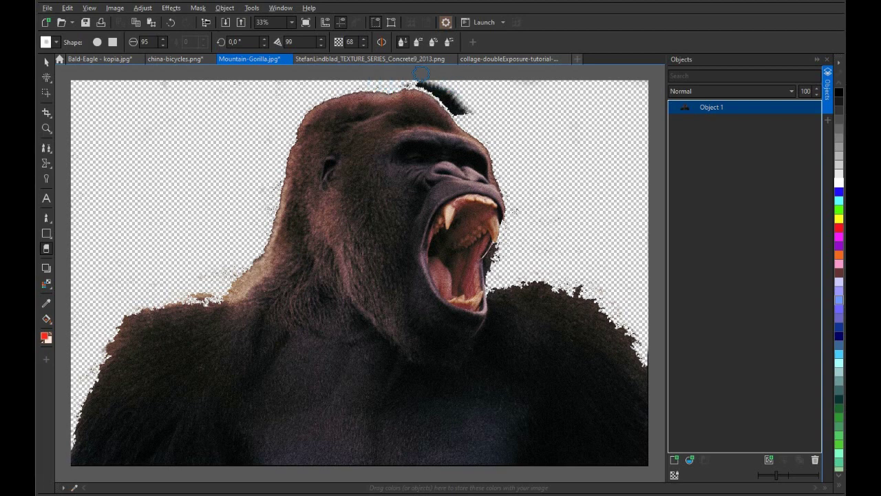
{"action": "mouse_move", "coordinate": [436, 83]}
{"action": "left_mouse_down"}
{"action": "mouse_move", "coordinate": [468, 114]}
{"action": "mouse_move", "coordinate": [442, 91]}
{"action": "mouse_move", "coordinate": [451, 104]}
{"action": "mouse_move", "coordinate": [428, 86]}
{"action": "mouse_move", "coordinate": [436, 90]}
{"action": "mouse_move", "coordinate": [395, 85]}
{"action": "mouse_move", "coordinate": [443, 91]}
{"action": "left_mouse_up"}
{"action": "mouse_move", "coordinate": [512, 262]}
{"action": "left_mouse_down"}
{"action": "mouse_move", "coordinate": [503, 255]}
{"action": "mouse_move", "coordinate": [514, 227]}
{"action": "left_mouse_up"}
{"action": "mouse_move", "coordinate": [592, 285]}
{"action": "left_mouse_down"}
{"action": "mouse_move", "coordinate": [560, 278]}
{"action": "mouse_move", "coordinate": [597, 282]}
{"action": "left_mouse_up"}
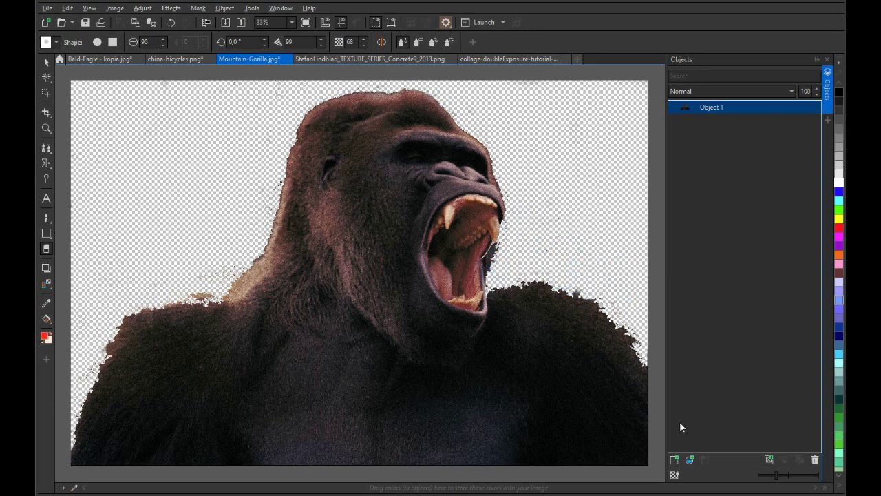
Step: Add a new object beneath the gorilla object and fill it with red, replacing the red with white
{"action": "left_click", "coordinate": [674, 460]}
{"action": "left_click_drag", "start_coordinate": [723, 107], "coordinate": [749, 138]}
{"action": "left_click", "coordinate": [51, 271]}
{"action": "left_click", "coordinate": [47, 319]}
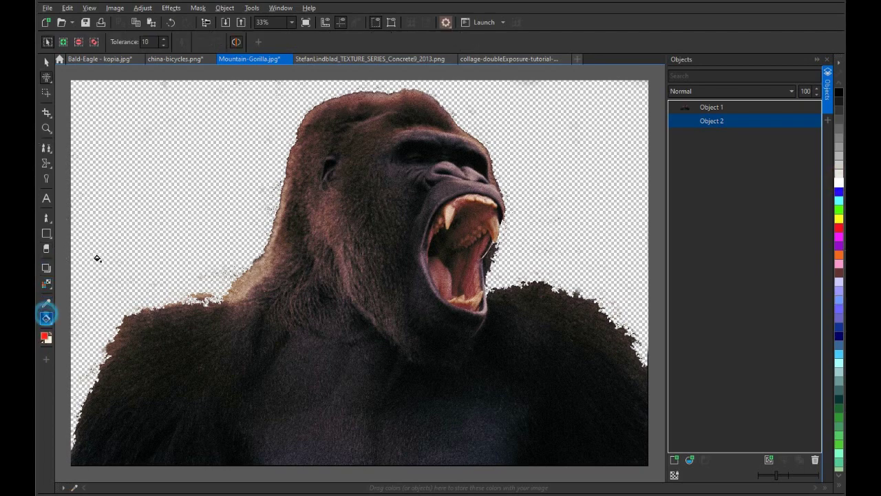
{"action": "left_click", "coordinate": [146, 227]}
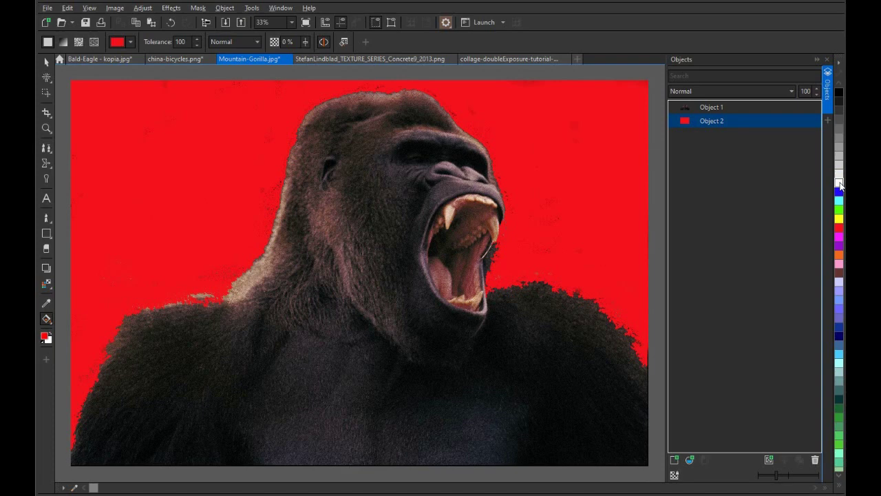
{"action": "left_click", "coordinate": [48, 335]}
{"action": "left_click", "coordinate": [111, 278]}
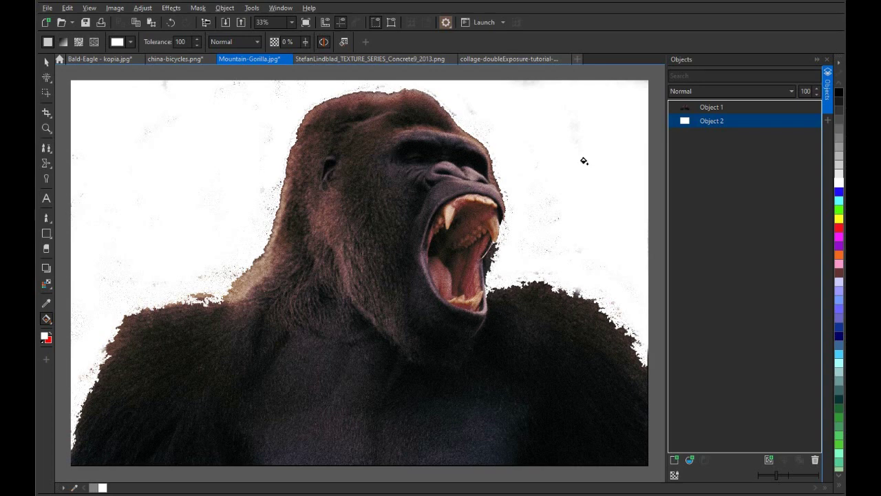
Step: Erase the leftover specks around the gorilla on Object 1 with a nib of about 214, and delete the white backing object
{"action": "key", "text": "x"}
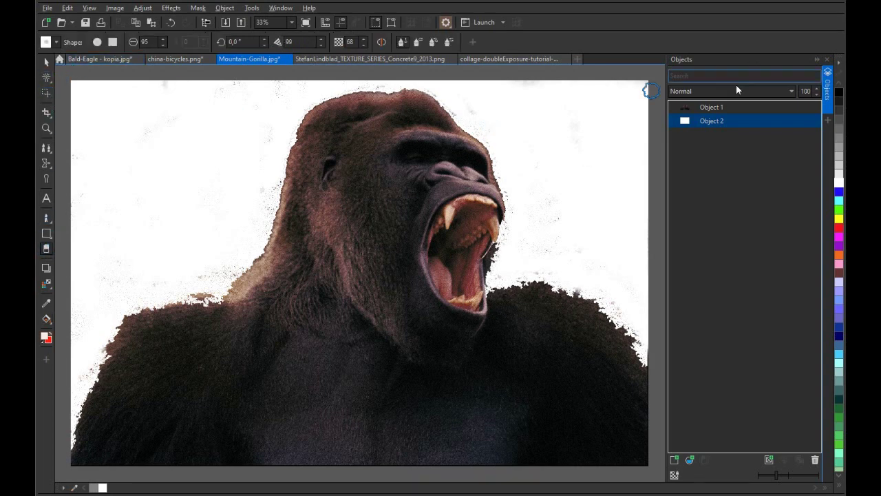
{"action": "left_click", "coordinate": [726, 104]}
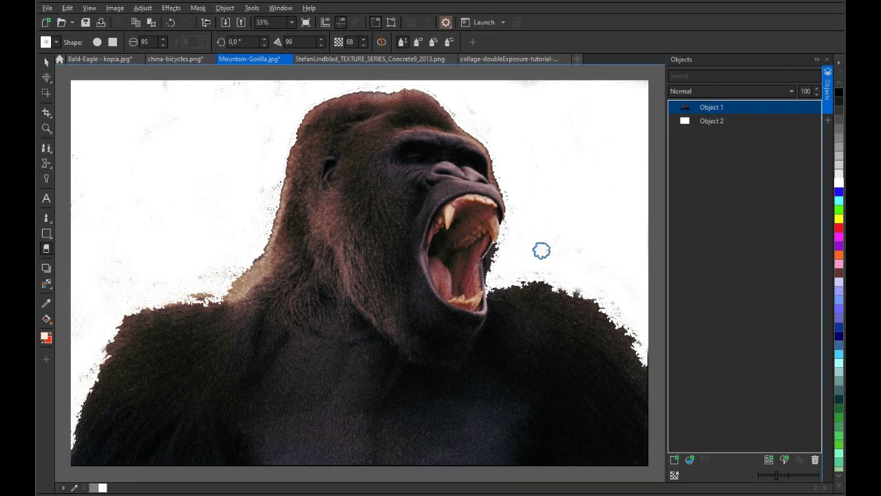
{"action": "left_click_drag", "start_coordinate": [586, 224], "coordinate": [584, 219]}
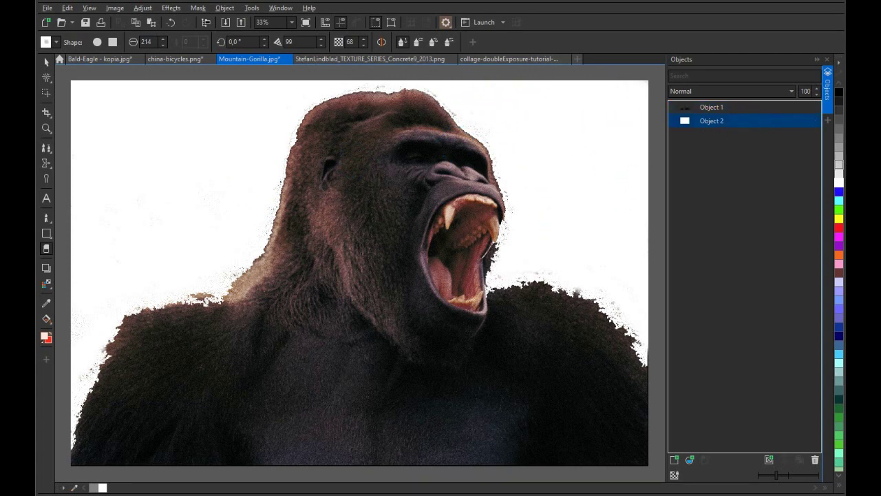
{"action": "left_click", "coordinate": [816, 459]}
{"action": "key", "text": "f"}
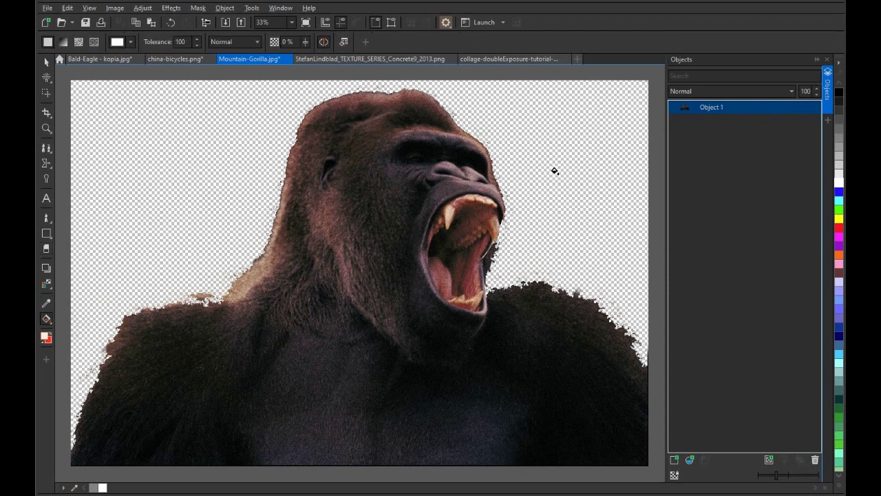
Step: Create a new 24-bit RGB image, 1980 by 1500 pixels at 300 dpi with a white background, and bring up the finished collage image
{"action": "left_click", "coordinate": [577, 60]}
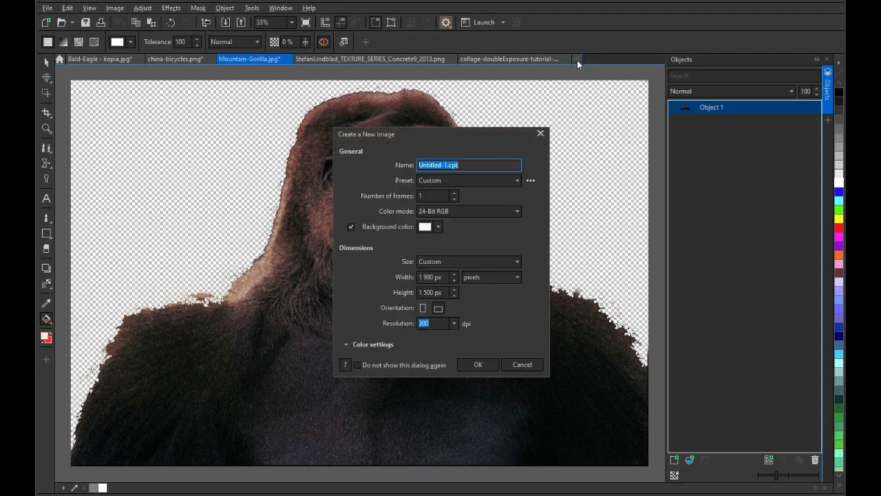
{"action": "left_click", "coordinate": [422, 278]}
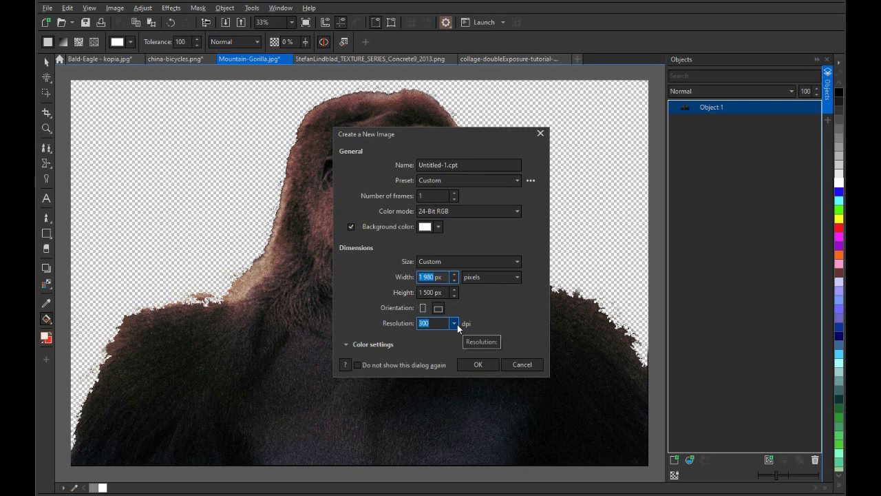
{"action": "left_click", "coordinate": [485, 365]}
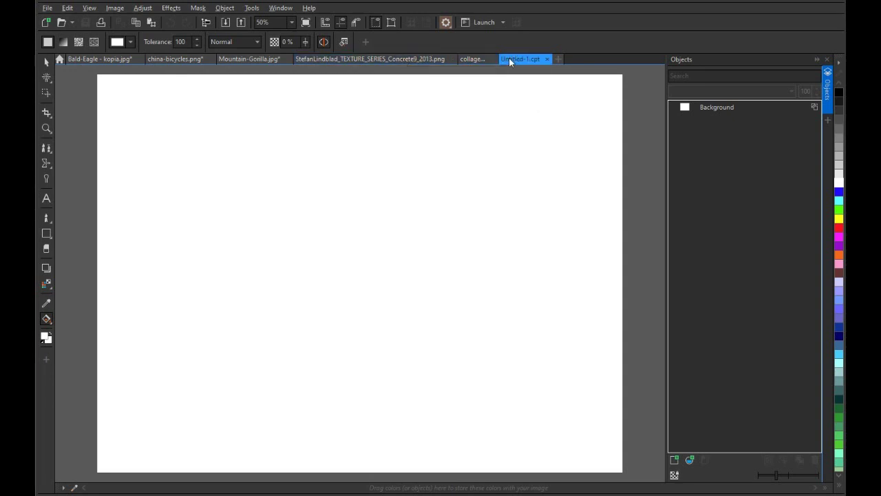
{"action": "left_click", "coordinate": [484, 59]}
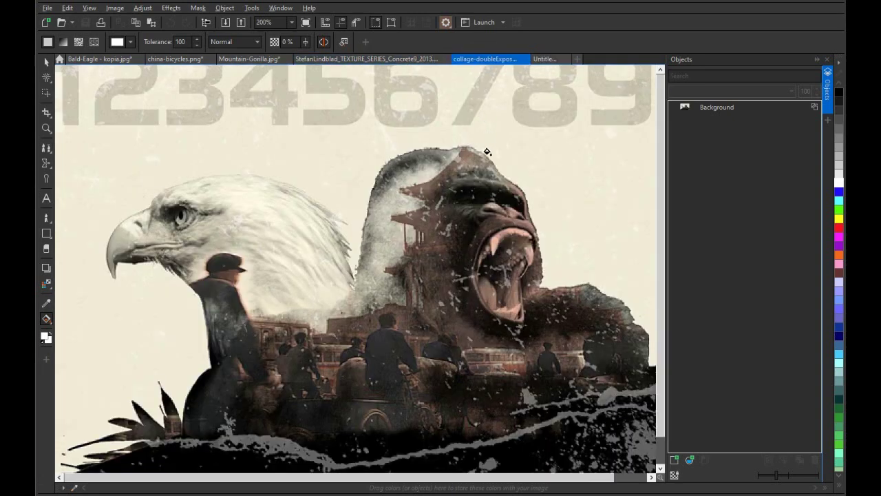
Step: Close the blank untitled image and create a shorter replacement, 24-bit RGB, 1980 px wide at 300 dpi with a white background
{"action": "scroll", "coordinate": [487, 151], "scroll_direction": "down", "scroll_amount": 2}
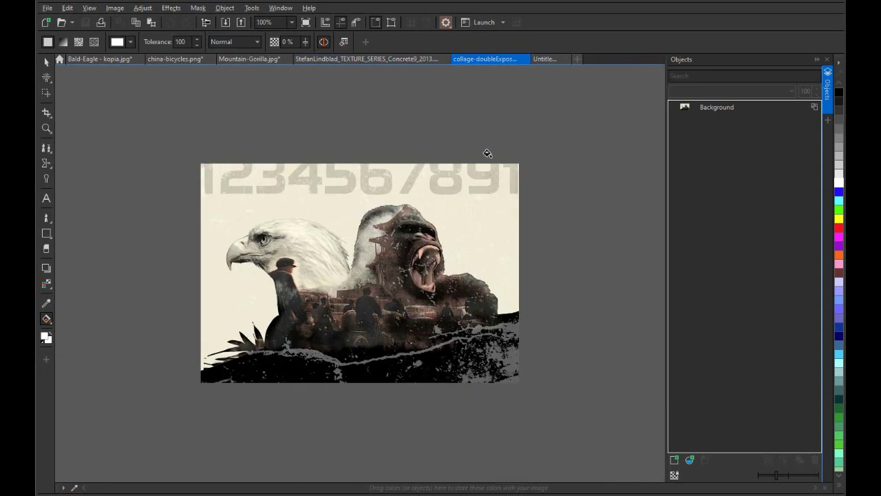
{"action": "left_click", "coordinate": [545, 59]}
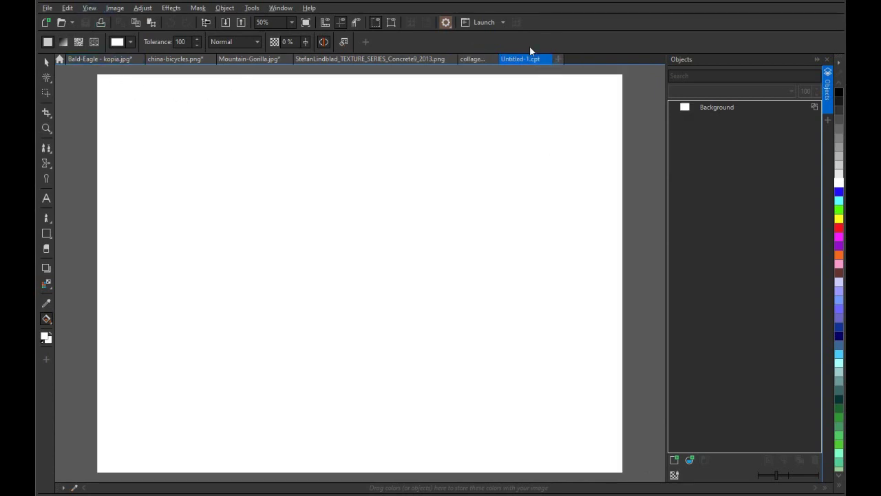
{"action": "left_click", "coordinate": [547, 59]}
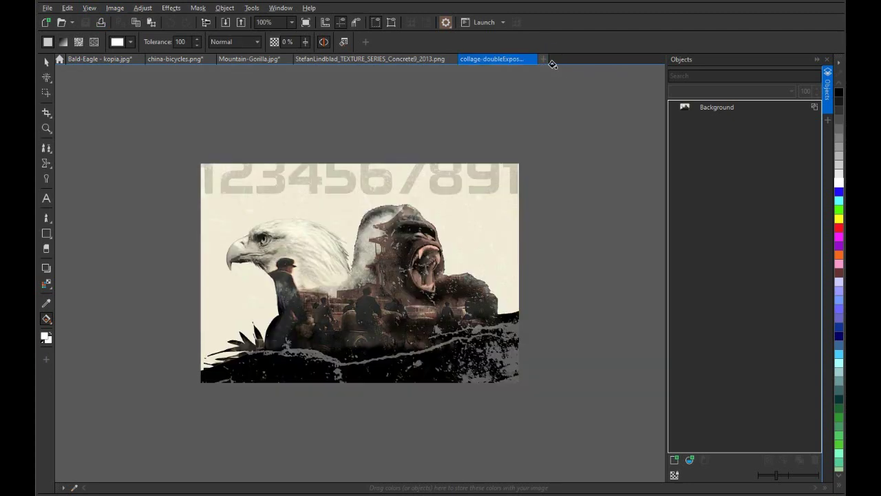
{"action": "left_click", "coordinate": [544, 59]}
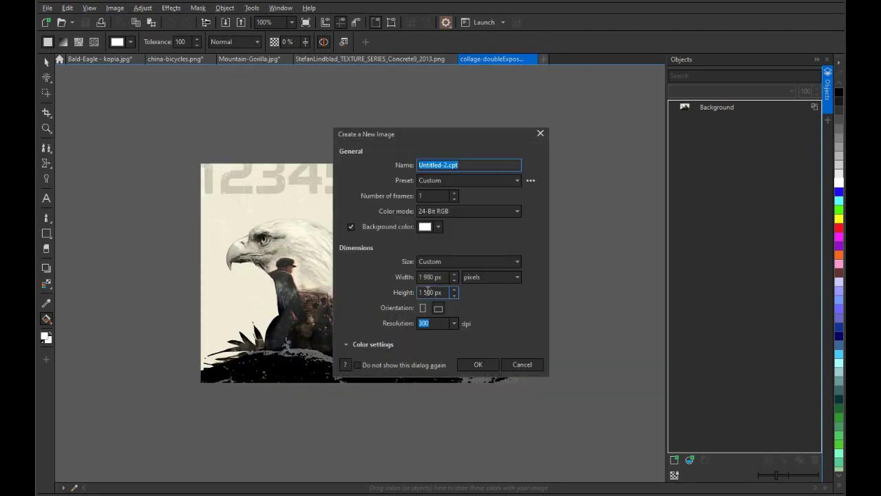
{"action": "left_click", "coordinate": [423, 292]}
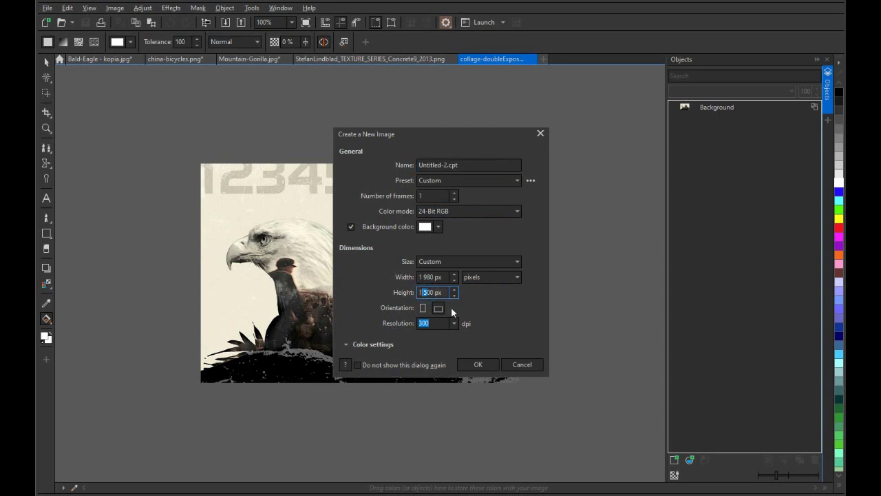
{"action": "left_click", "coordinate": [477, 364]}
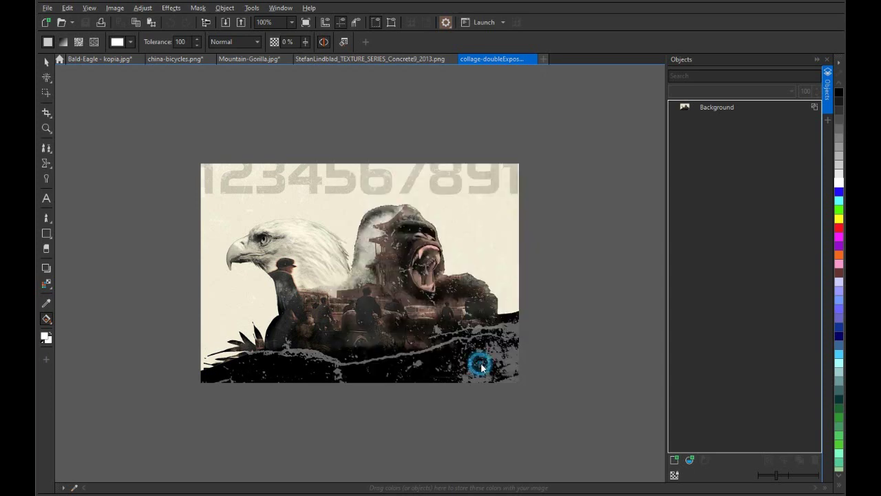
{"action": "scroll", "coordinate": [484, 334], "scroll_direction": "down", "scroll_amount": 1}
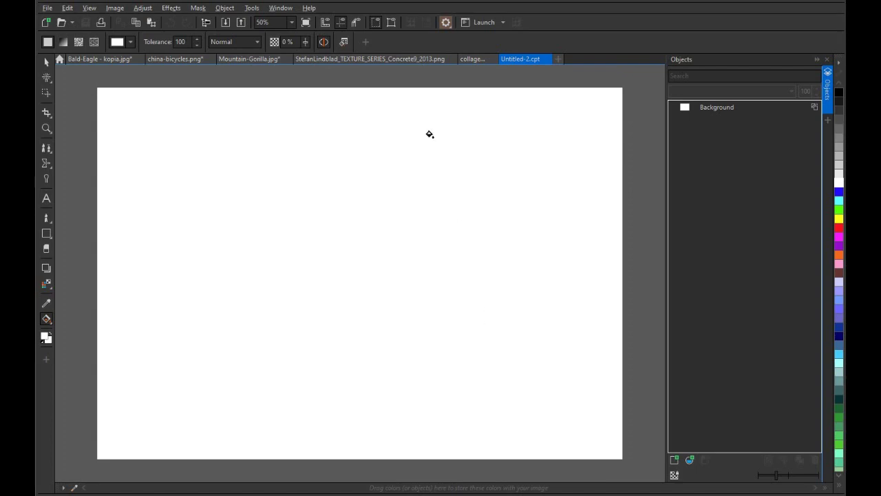
Step: Copy the gorilla object from the Mountain-Gorilla image into the new image and scale it down to about 1491 by 996 px
{"action": "left_click", "coordinate": [360, 58]}
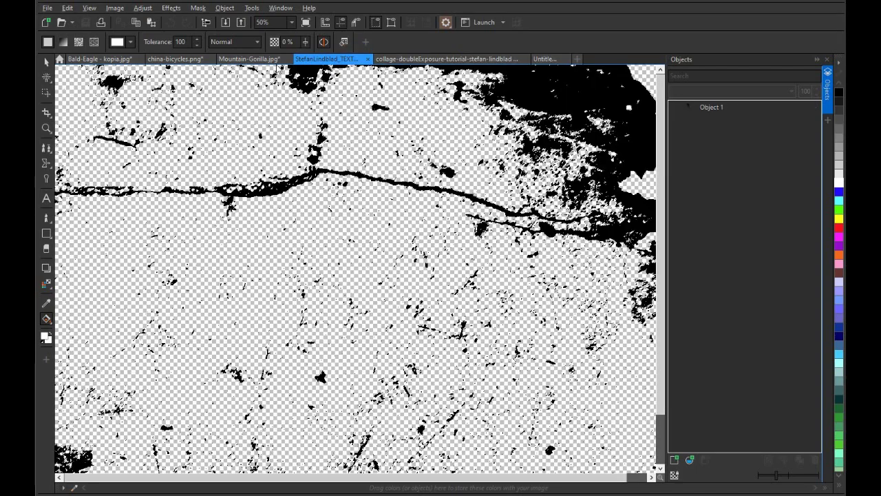
{"action": "left_click", "coordinate": [248, 58]}
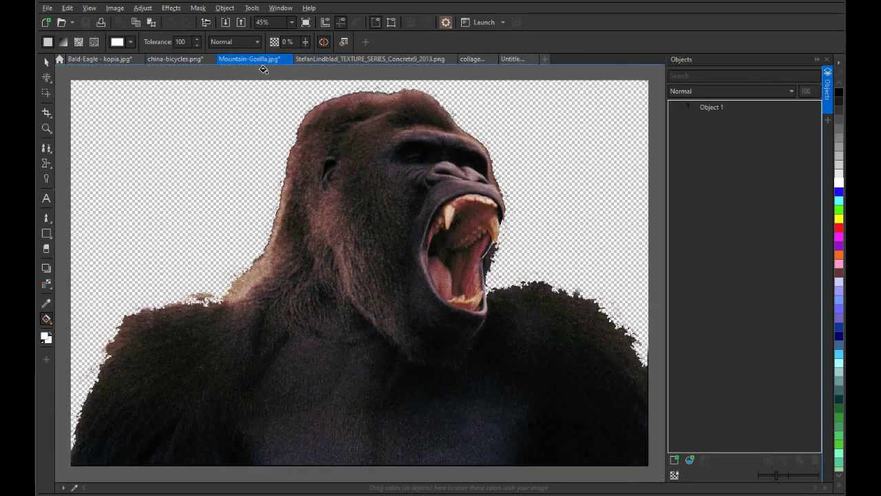
{"action": "right_click", "coordinate": [714, 108]}
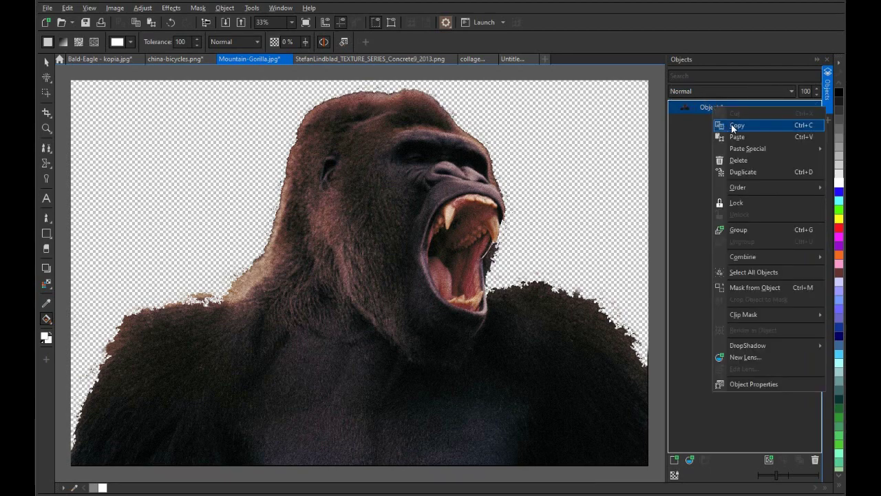
{"action": "left_click", "coordinate": [750, 125]}
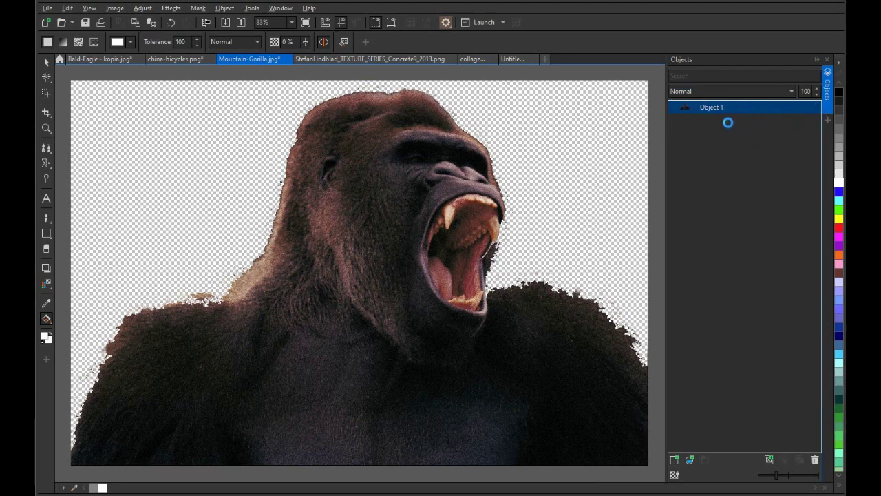
{"action": "left_click", "coordinate": [513, 59]}
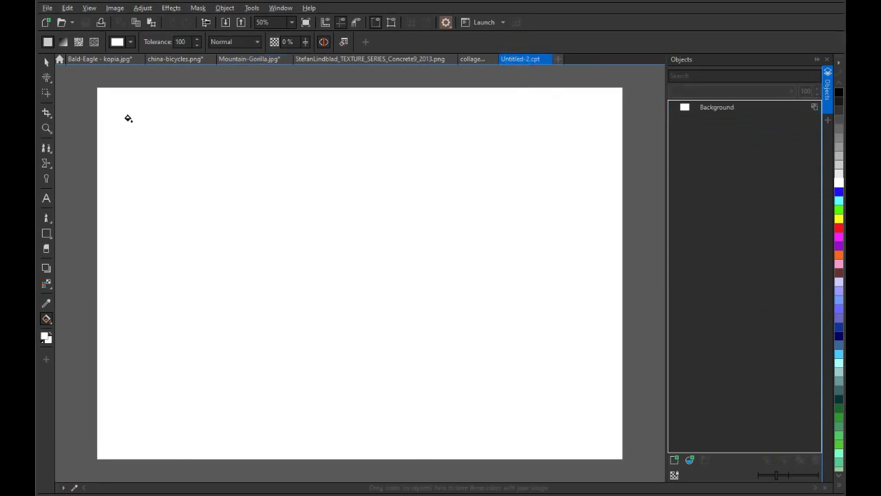
{"action": "left_click", "coordinate": [46, 62]}
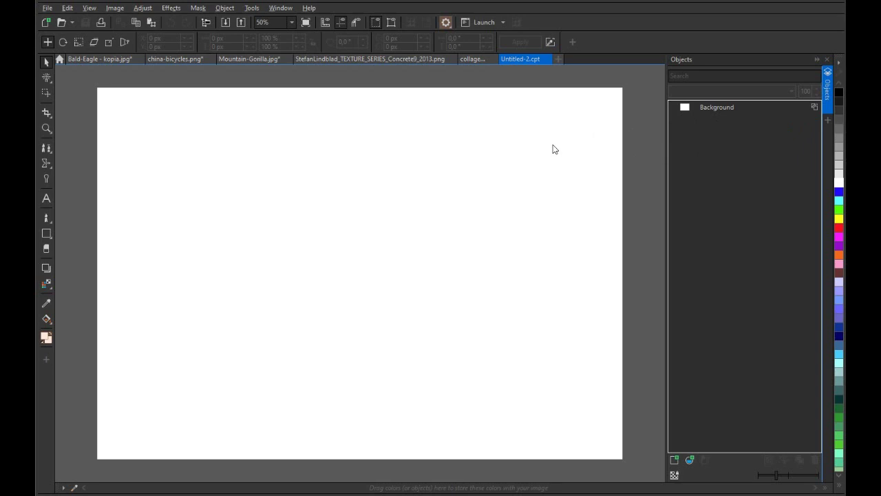
{"action": "key", "text": "ctrl+v"}
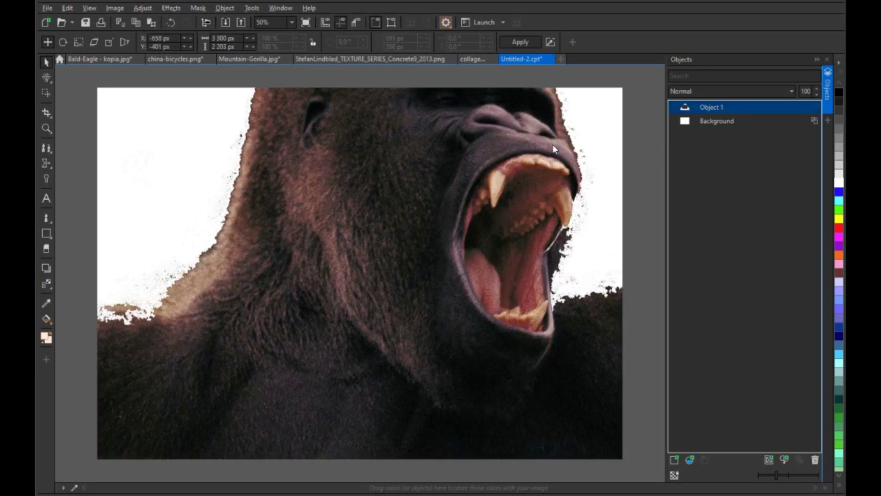
{"action": "scroll", "coordinate": [543, 200], "scroll_direction": "down", "scroll_amount": 4}
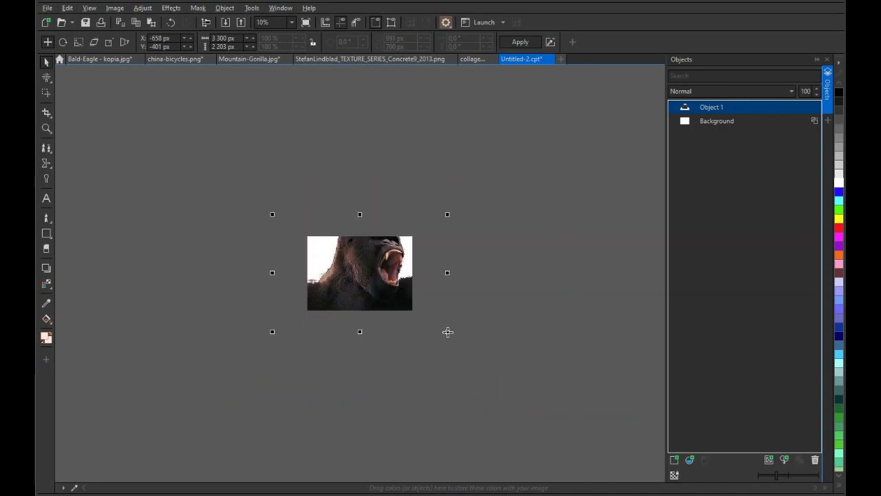
Step: Copy the eagle object from the Bald-Eagle image and paste it into the new image above the gorilla
{"action": "key", "text": "ctrl+Tab"}
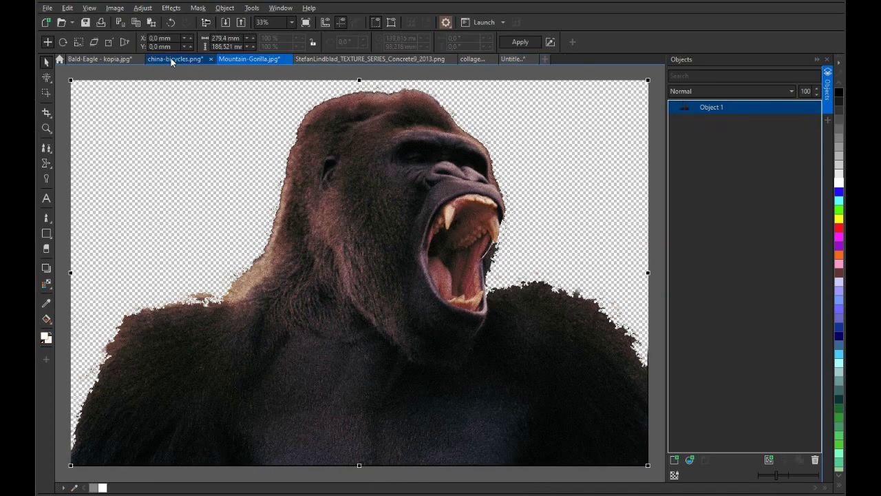
{"action": "left_click", "coordinate": [170, 58]}
{"action": "left_click", "coordinate": [108, 59]}
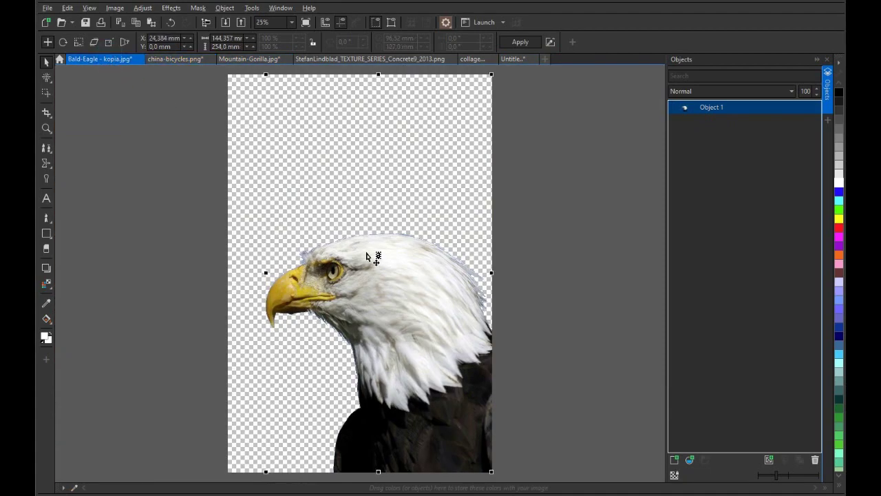
{"action": "right_click", "coordinate": [764, 108]}
{"action": "left_click", "coordinate": [789, 131]}
{"action": "left_click", "coordinate": [509, 59]}
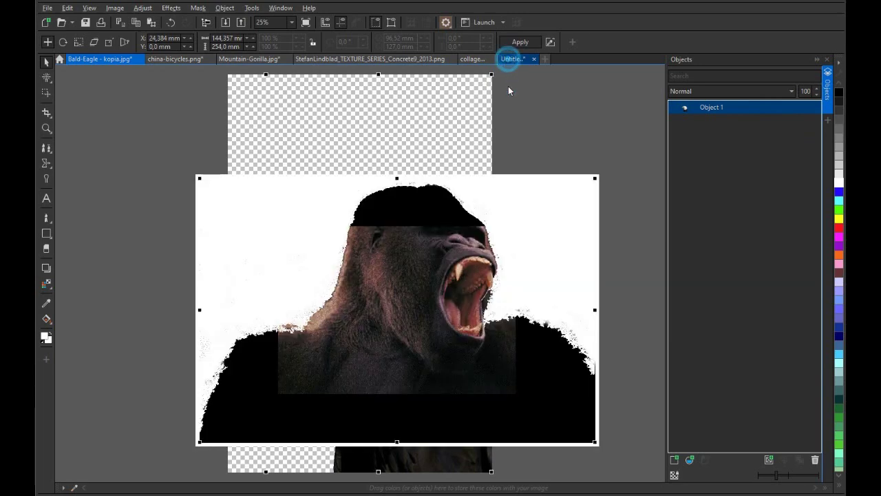
{"action": "left_click", "coordinate": [499, 163]}
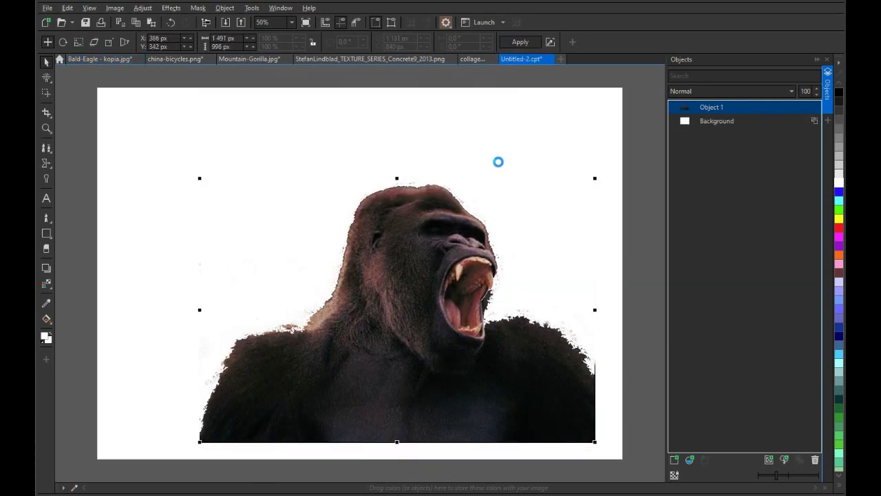
{"action": "key", "text": "ctrl+v"}
Step: Scale the eagle down to about 880 by 1549 px and place it beside the gorilla, facing the canvas's left edge
{"action": "scroll", "coordinate": [493, 216], "scroll_direction": "down", "scroll_amount": 1}
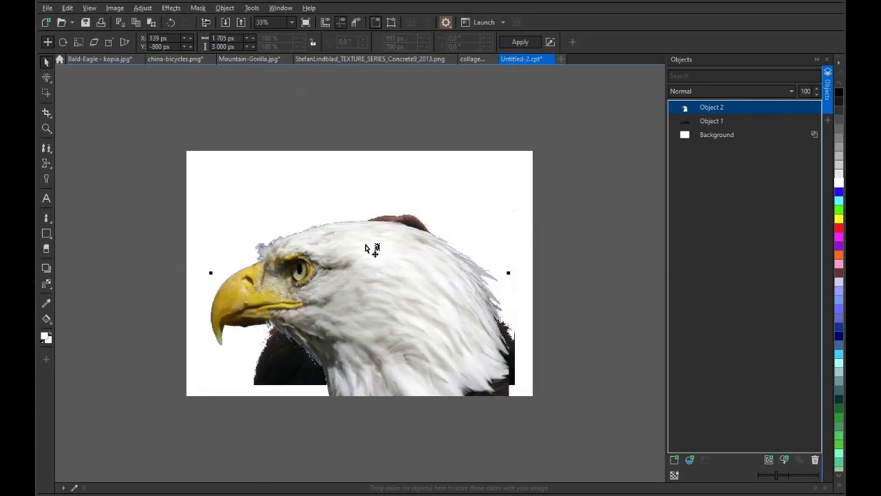
{"action": "scroll", "coordinate": [297, 253], "scroll_direction": "down", "scroll_amount": 1}
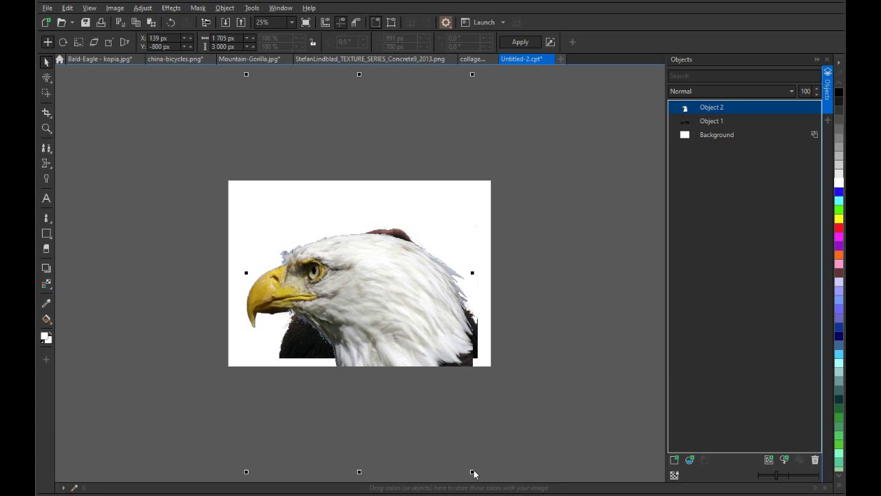
{"action": "left_click_drag", "start_coordinate": [472, 472], "coordinate": [441, 417]}
{"action": "left_click_drag", "start_coordinate": [416, 333], "coordinate": [349, 279]}
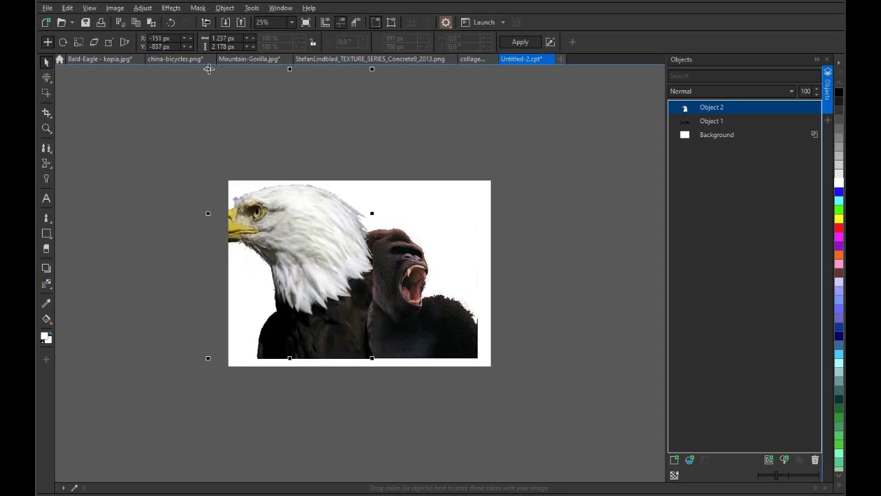
{"action": "left_click_drag", "start_coordinate": [209, 69], "coordinate": [247, 155]}
{"action": "left_click_drag", "start_coordinate": [249, 157], "coordinate": [249, 155]}
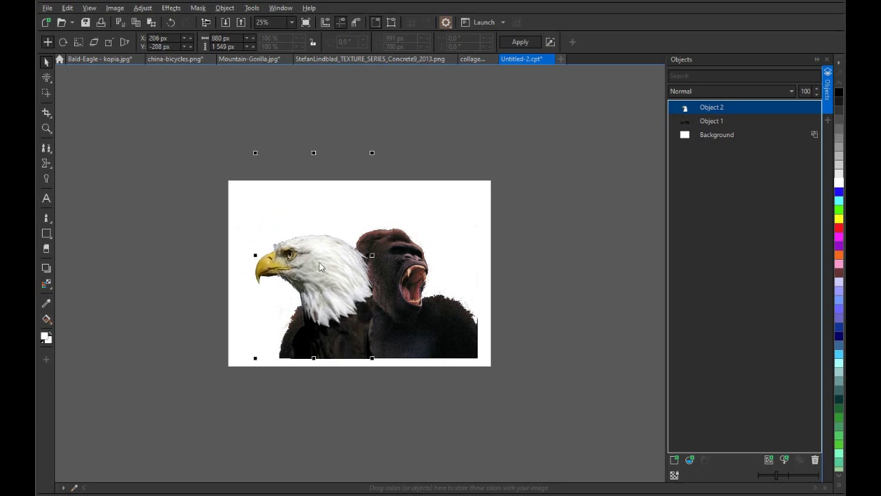
{"action": "left_click_drag", "start_coordinate": [330, 274], "coordinate": [314, 274]}
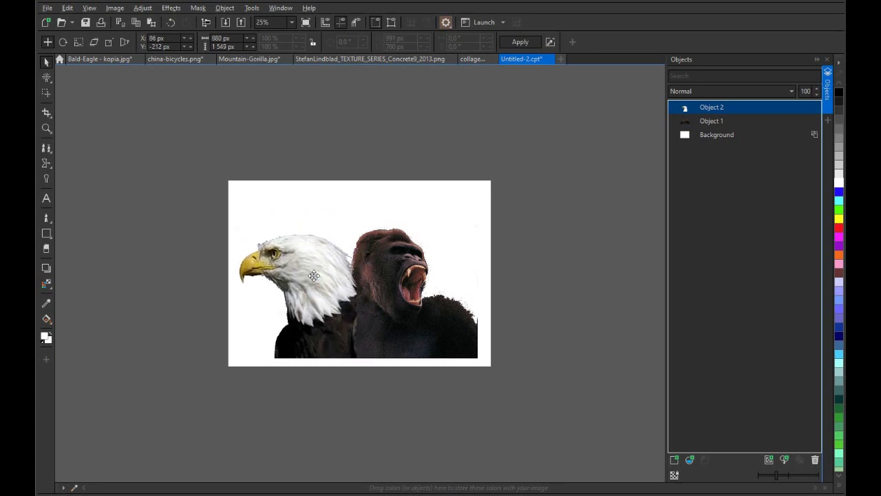
Step: Compare the layout with the finished collage and shift the eagle slightly further left, away from the gorilla
{"action": "left_click", "coordinate": [474, 59]}
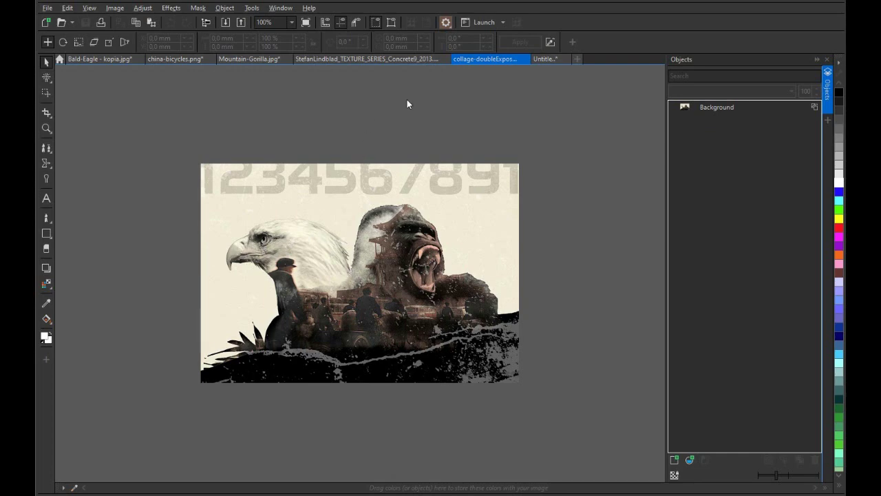
{"action": "left_click", "coordinate": [544, 59]}
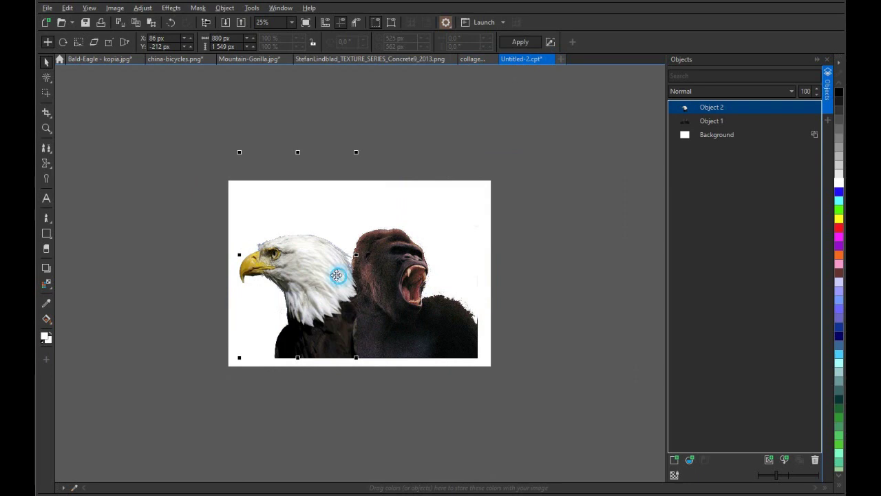
{"action": "left_click_drag", "start_coordinate": [332, 271], "coordinate": [330, 275]}
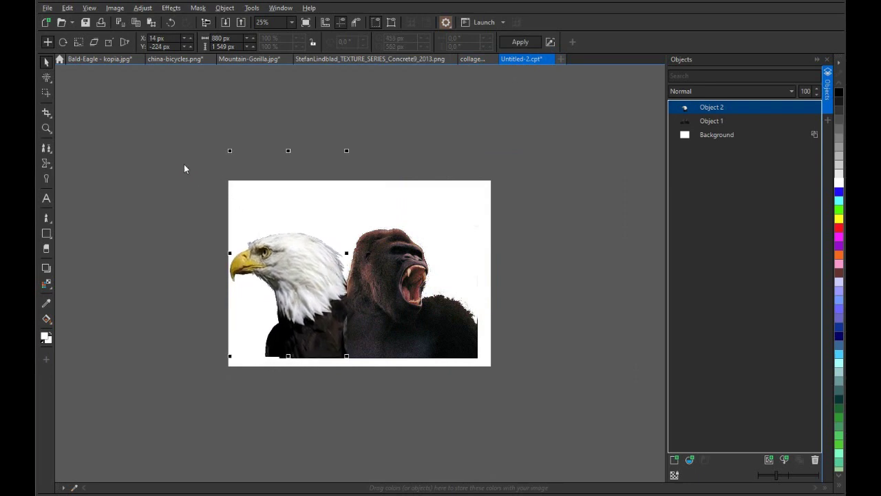
Step: Select the eagle and gorilla together, scale them down to about 1705 by 1430 px and center them across the canvas
{"action": "left_click_drag", "start_coordinate": [183, 148], "coordinate": [504, 395]}
{"action": "left_click_drag", "start_coordinate": [421, 341], "coordinate": [424, 338]}
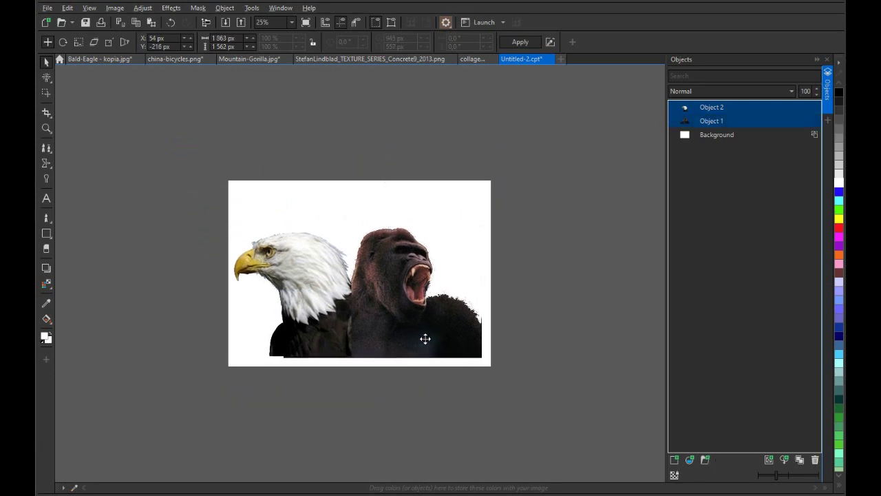
{"action": "left_click_drag", "start_coordinate": [424, 338], "coordinate": [426, 336]}
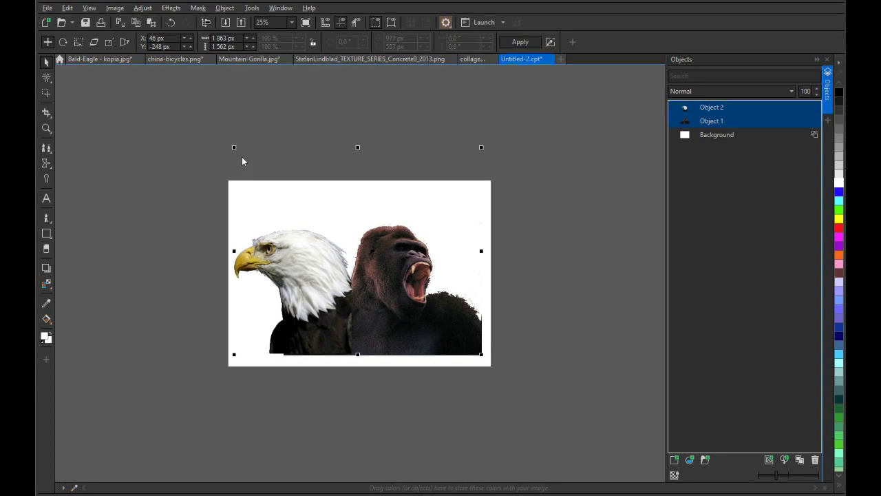
{"action": "left_click_drag", "start_coordinate": [234, 147], "coordinate": [256, 164]}
{"action": "left_click_drag", "start_coordinate": [403, 320], "coordinate": [389, 311]}
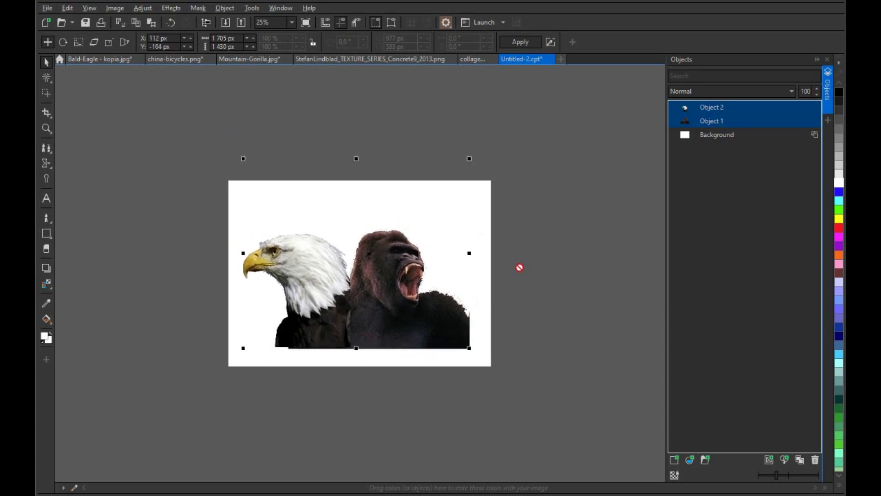
Step: On the gorilla object, erase the hard edge of its right-hand shoulder with the 214 Eraser nib
{"action": "left_click", "coordinate": [46, 248]}
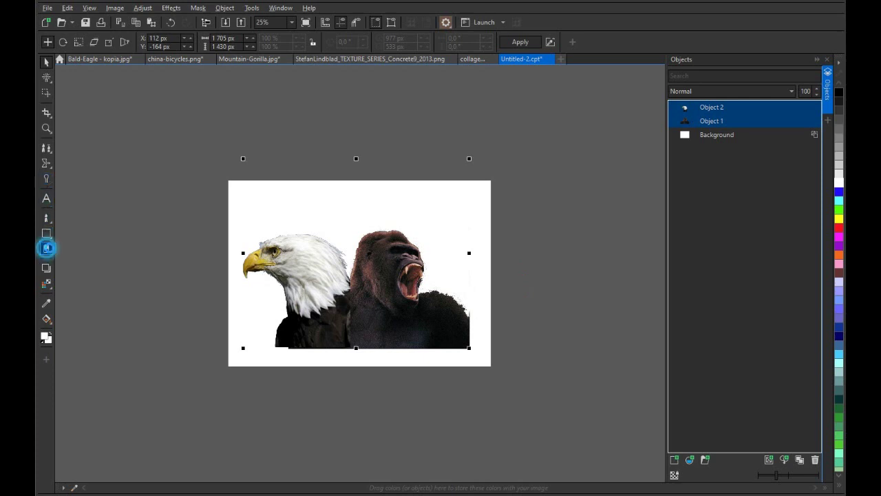
{"action": "left_click", "coordinate": [712, 120]}
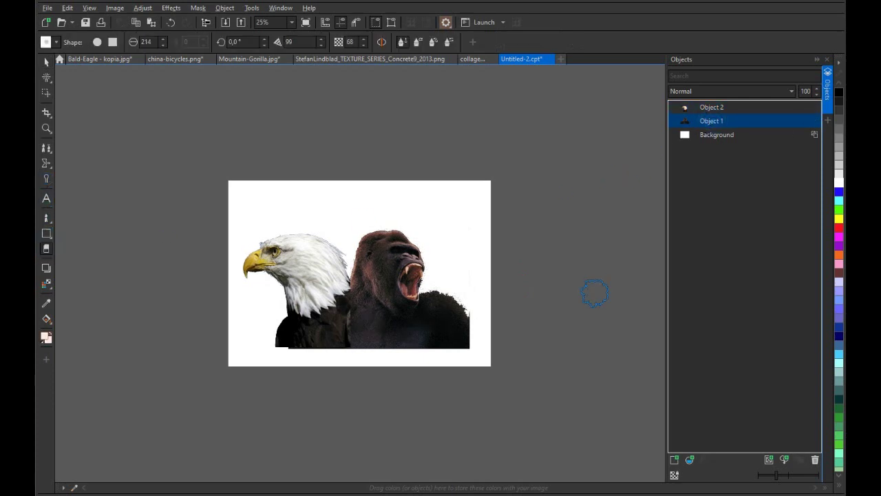
{"action": "mouse_move", "coordinate": [476, 305]}
{"action": "left_mouse_down"}
{"action": "mouse_move", "coordinate": [473, 315]}
{"action": "mouse_move", "coordinate": [473, 306]}
{"action": "left_mouse_up"}
Step: Combine the eagle and gorilla objects into a single object and nudge it slightly to the left
{"action": "left_click", "coordinate": [728, 108]}
{"action": "left_click", "coordinate": [725, 121], "text": "shift"}
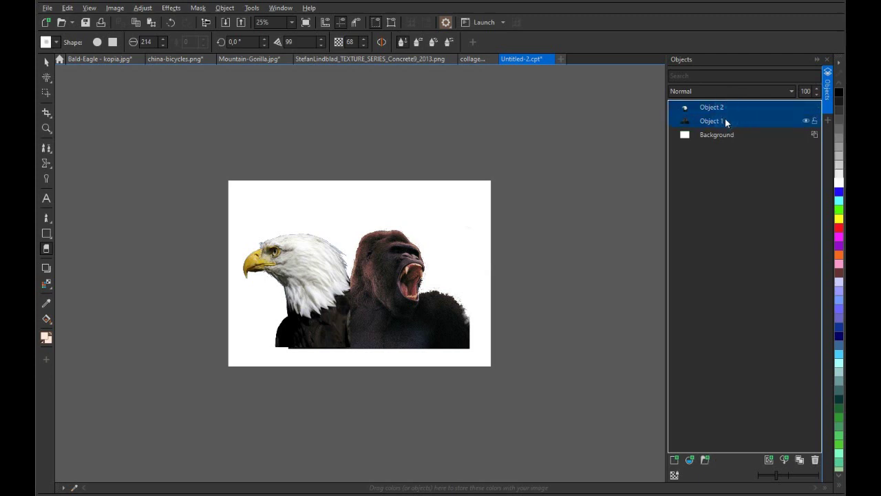
{"action": "left_click", "coordinate": [800, 460]}
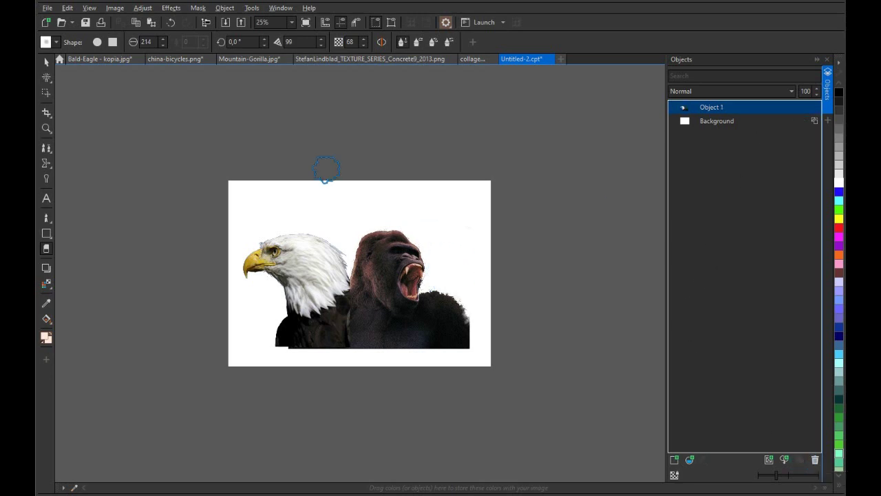
{"action": "left_click", "coordinate": [46, 63]}
{"action": "mouse_move", "coordinate": [378, 268]}
{"action": "left_mouse_down"}
{"action": "mouse_move", "coordinate": [396, 267]}
{"action": "mouse_move", "coordinate": [377, 268]}
{"action": "left_mouse_up"}
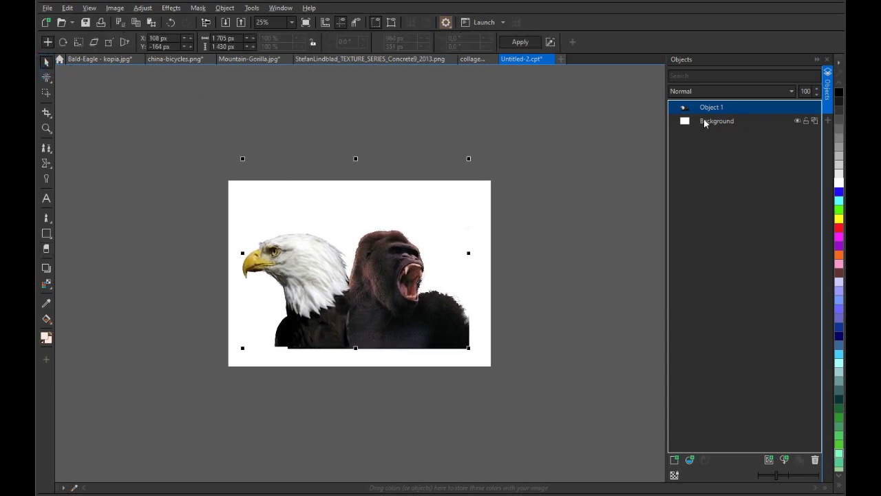
Step: Nudge the combined eagle-gorilla object slightly up to Y -192 px and compare the layout with the finished collage
{"action": "mouse_move", "coordinate": [381, 291]}
{"action": "left_mouse_down"}
{"action": "mouse_move", "coordinate": [390, 289]}
{"action": "mouse_move", "coordinate": [383, 287]}
{"action": "left_mouse_up"}
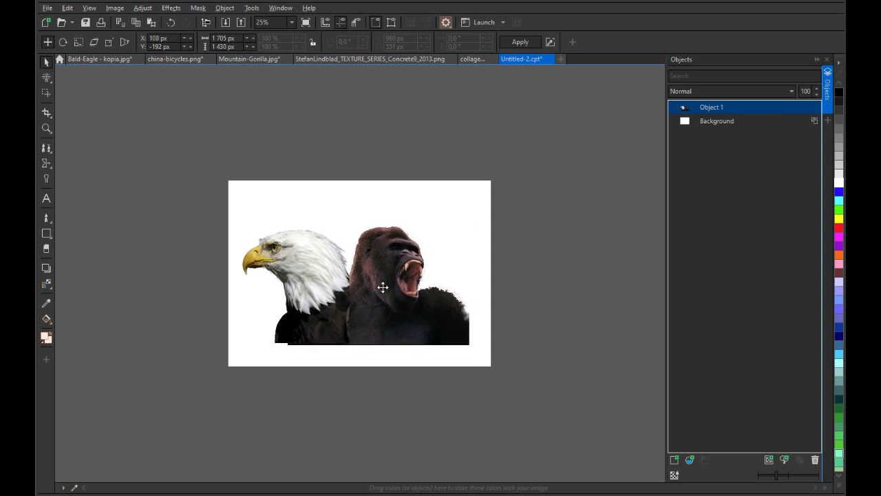
{"action": "left_click", "coordinate": [468, 60]}
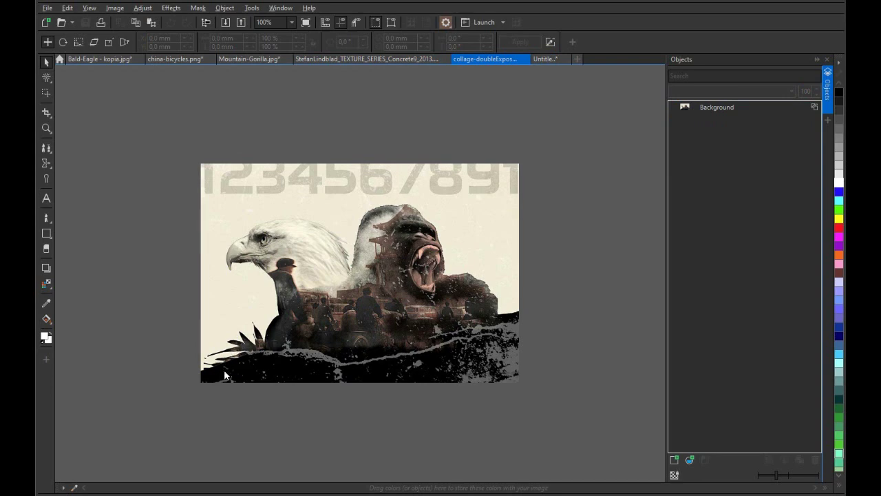
{"action": "left_click", "coordinate": [543, 60]}
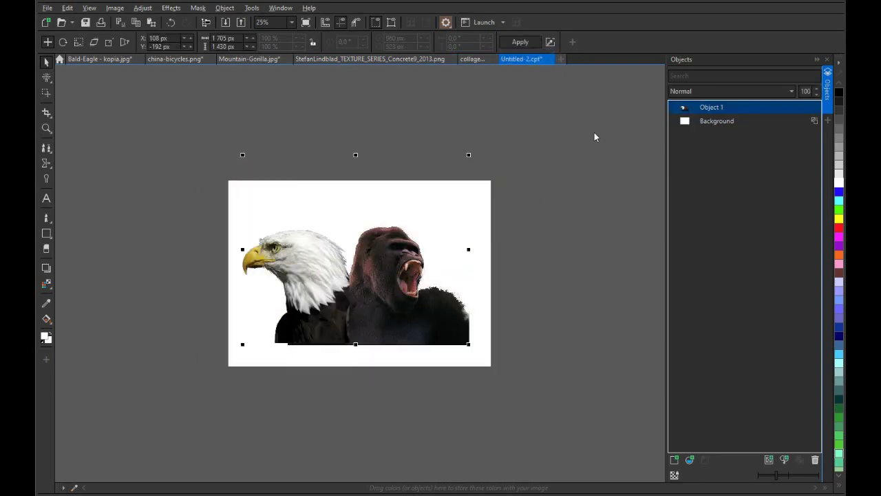
Step: Add a new empty object above the animals and set up a black Paint brush with the hard round 50 nib
{"action": "left_click", "coordinate": [674, 461]}
{"action": "left_click", "coordinate": [47, 221]}
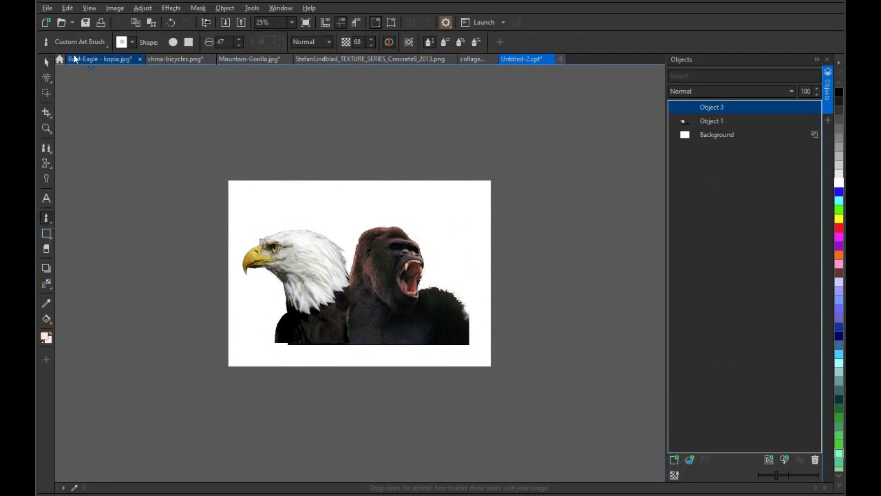
{"action": "left_click", "coordinate": [57, 43]}
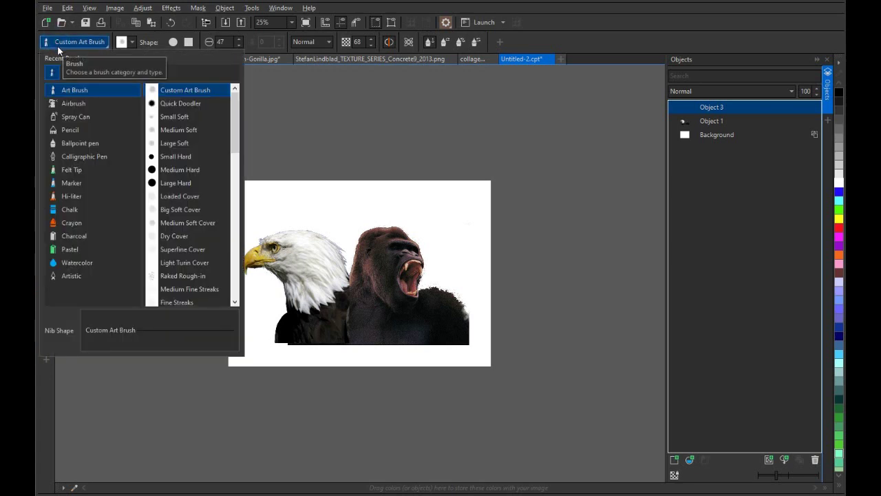
{"action": "left_click", "coordinate": [180, 104]}
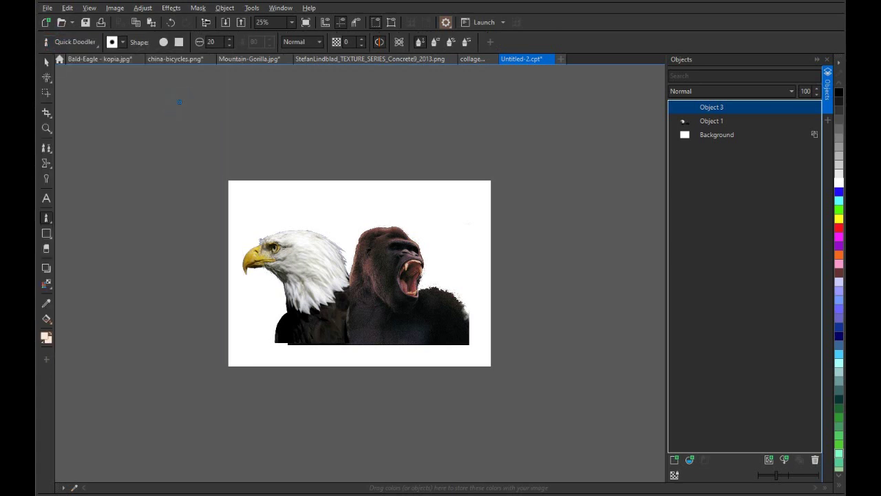
{"action": "left_click_drag", "start_coordinate": [317, 341], "coordinate": [318, 339]}
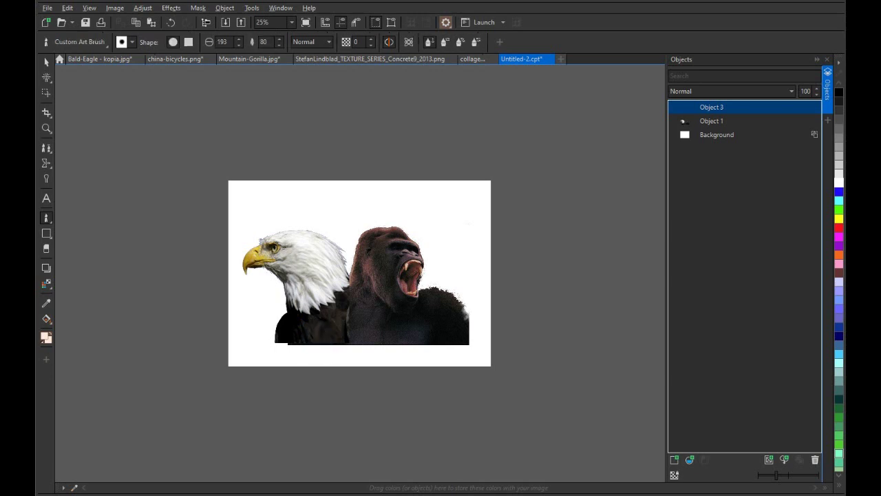
{"action": "left_click", "coordinate": [840, 96]}
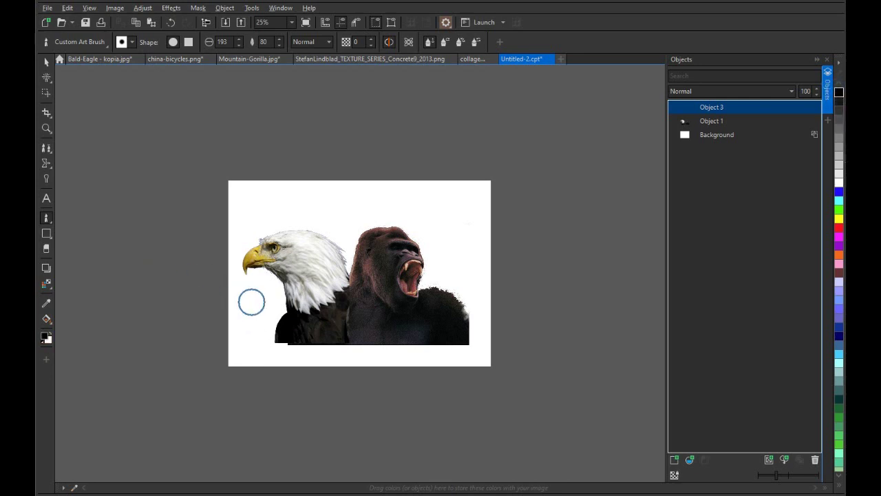
{"action": "left_click", "coordinate": [132, 42]}
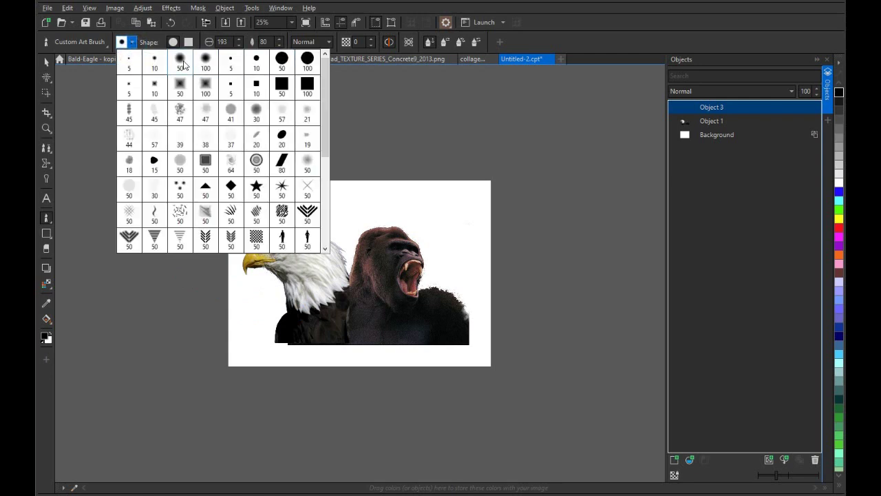
{"action": "left_click", "coordinate": [284, 62]}
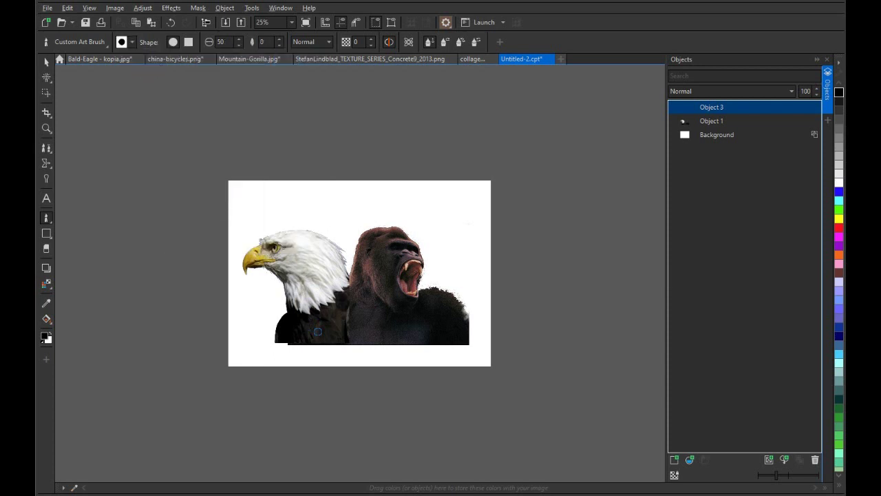
Step: Try to paint a black ground shape across the lower part of the canvas with the nib size at 210
{"action": "left_click_drag", "start_coordinate": [319, 331], "coordinate": [337, 332]}
{"action": "mouse_move", "coordinate": [287, 339]}
{"action": "left_mouse_down"}
{"action": "mouse_move", "coordinate": [232, 355]}
{"action": "mouse_move", "coordinate": [310, 338]}
{"action": "mouse_move", "coordinate": [255, 366]}
{"action": "mouse_move", "coordinate": [490, 317]}
{"action": "mouse_move", "coordinate": [487, 357]}
{"action": "mouse_move", "coordinate": [370, 349]}
{"action": "mouse_move", "coordinate": [301, 363]}
{"action": "mouse_move", "coordinate": [486, 354]}
{"action": "mouse_move", "coordinate": [451, 363]}
{"action": "mouse_move", "coordinate": [321, 352]}
{"action": "mouse_move", "coordinate": [297, 336]}
{"action": "mouse_move", "coordinate": [295, 354]}
{"action": "mouse_move", "coordinate": [252, 335]}
{"action": "left_mouse_up"}
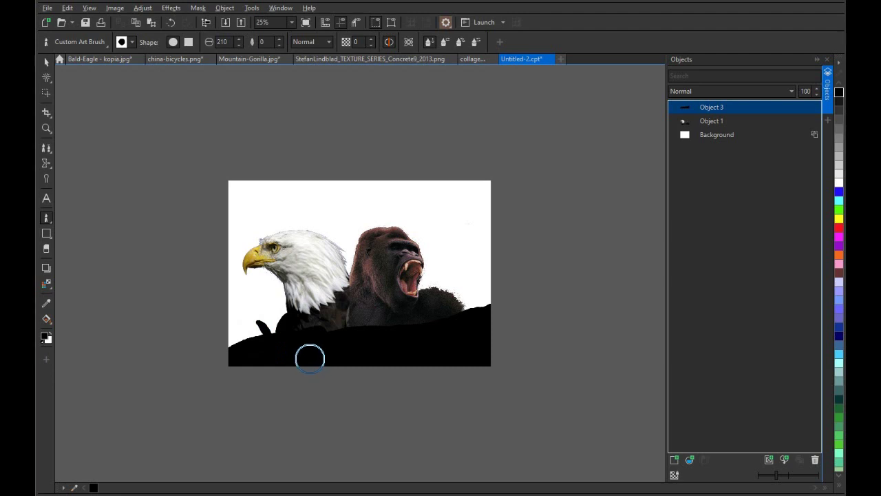
{"action": "scroll", "coordinate": [321, 360], "scroll_direction": "up", "scroll_amount": 1}
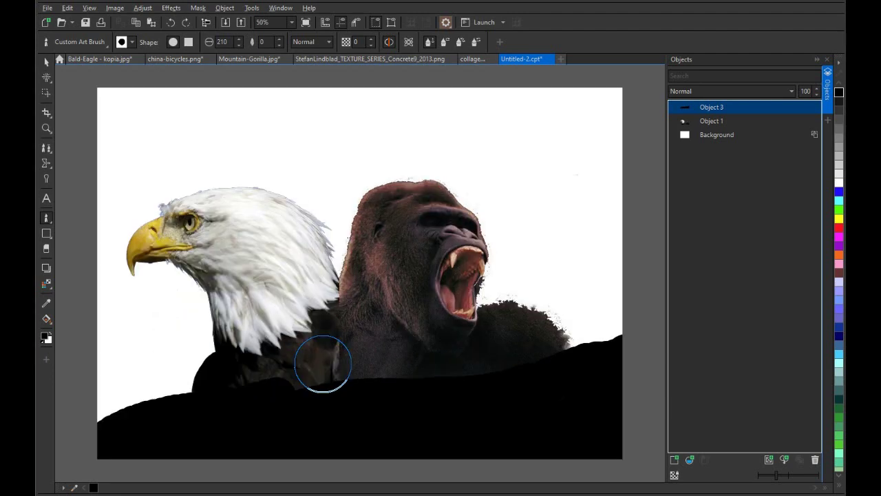
{"action": "key", "text": "ctrl+z"}
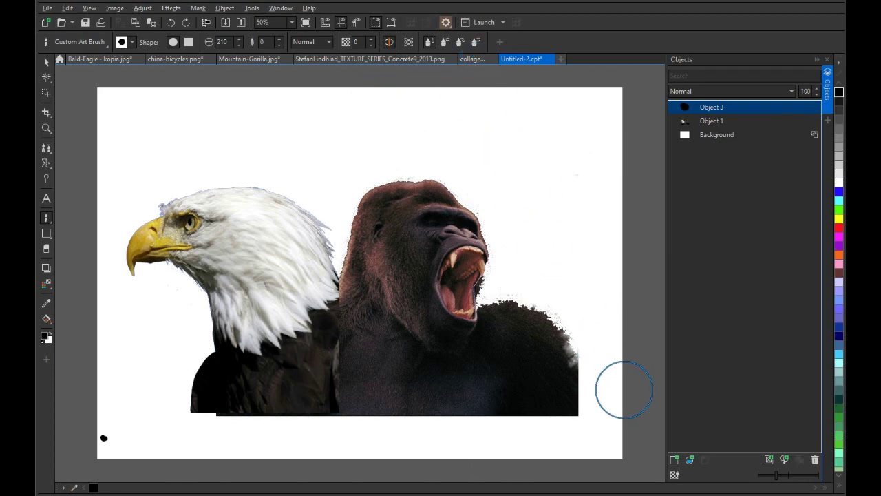
Step: Check the finished collage's ground line and paint a solid black slope rising to the right beneath the animals with the 210 nib
{"action": "left_click", "coordinate": [473, 60]}
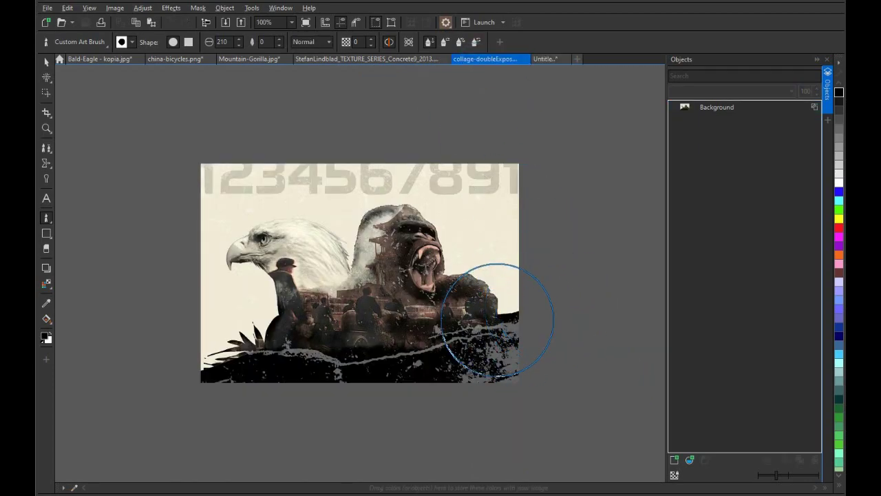
{"action": "left_click", "coordinate": [544, 59]}
{"action": "mouse_move", "coordinate": [503, 332]}
{"action": "left_mouse_down"}
{"action": "mouse_move", "coordinate": [622, 342]}
{"action": "mouse_move", "coordinate": [538, 373]}
{"action": "mouse_move", "coordinate": [213, 413]}
{"action": "mouse_move", "coordinate": [71, 455]}
{"action": "left_mouse_up"}
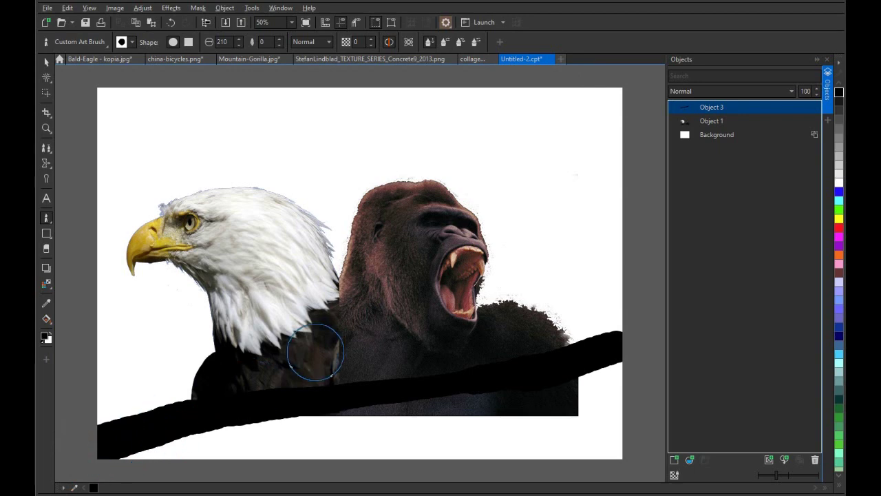
{"action": "mouse_move", "coordinate": [134, 464]}
{"action": "left_mouse_down"}
{"action": "mouse_move", "coordinate": [294, 420]}
{"action": "mouse_move", "coordinate": [621, 373]}
{"action": "mouse_move", "coordinate": [278, 455]}
{"action": "mouse_move", "coordinate": [558, 433]}
{"action": "mouse_move", "coordinate": [637, 408]}
{"action": "mouse_move", "coordinate": [571, 427]}
{"action": "mouse_move", "coordinate": [593, 441]}
{"action": "left_mouse_up"}
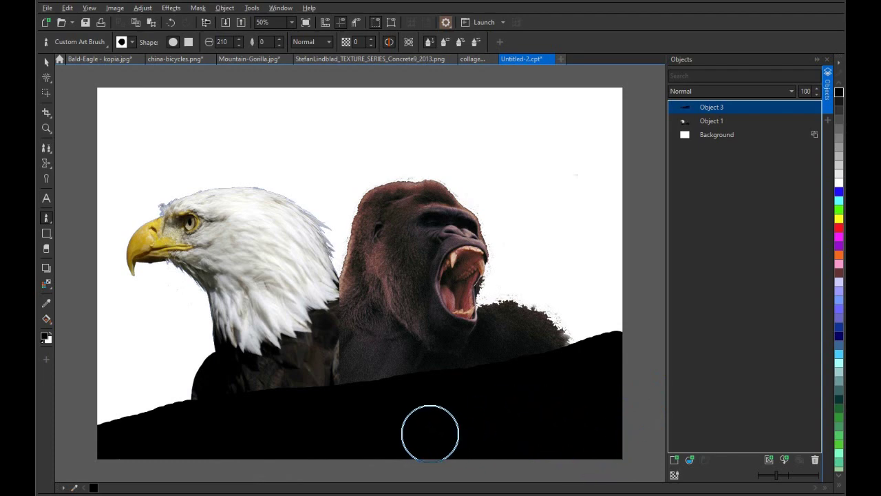
Step: Reduce the nib size to 69 and smooth the upper edge of the black ground below the eagle and gorilla
{"action": "key", "text": "bracketleft"}
{"action": "key", "text": "bracketleft"}
{"action": "key", "text": "bracketleft"}
{"action": "key", "text": "bracketleft"}
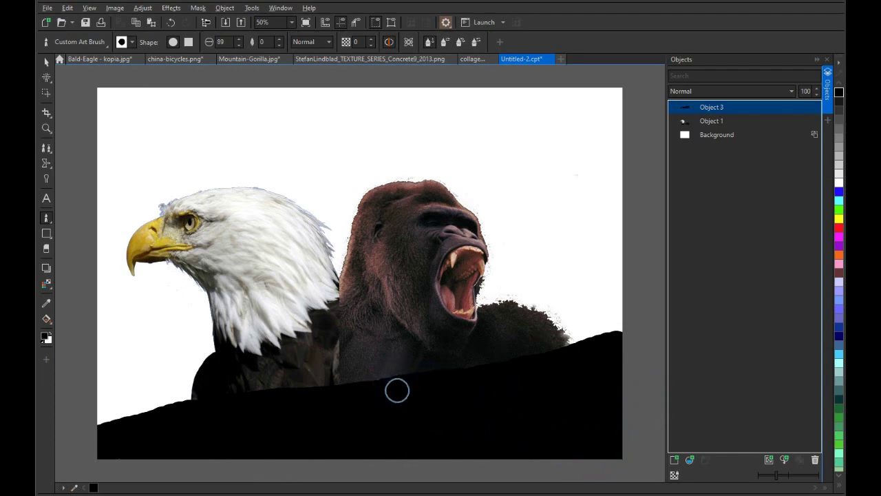
{"action": "mouse_move", "coordinate": [559, 343]}
{"action": "left_mouse_down"}
{"action": "mouse_move", "coordinate": [621, 341]}
{"action": "mouse_move", "coordinate": [283, 405]}
{"action": "mouse_move", "coordinate": [199, 406]}
{"action": "mouse_move", "coordinate": [201, 399]}
{"action": "mouse_move", "coordinate": [96, 433]}
{"action": "mouse_move", "coordinate": [197, 393]}
{"action": "mouse_move", "coordinate": [253, 405]}
{"action": "mouse_move", "coordinate": [255, 384]}
{"action": "left_mouse_up"}
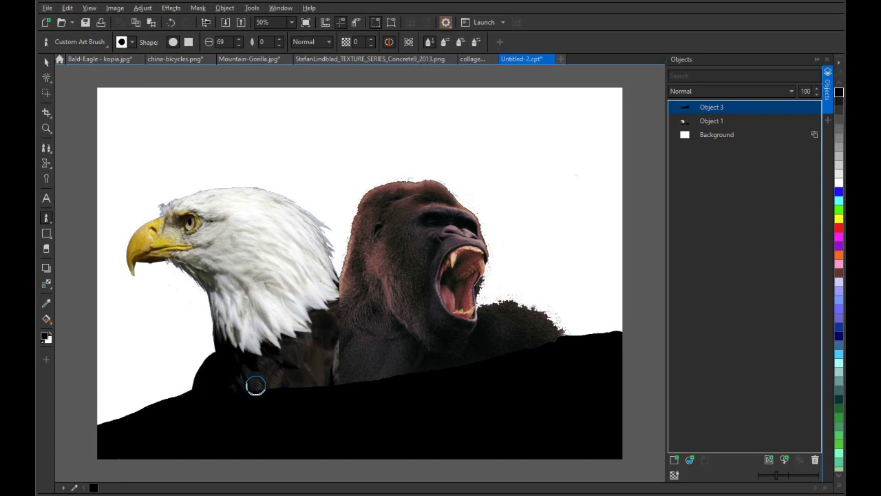
{"action": "mouse_move", "coordinate": [321, 335]}
{"action": "left_mouse_down"}
{"action": "mouse_move", "coordinate": [419, 366]}
{"action": "mouse_move", "coordinate": [423, 396]}
{"action": "mouse_move", "coordinate": [431, 374]}
{"action": "mouse_move", "coordinate": [420, 397]}
{"action": "left_mouse_up"}
Step: Paint a tuft of tapering black grass blades on the ground beside the eagle's back edge with the nib size at 40
{"action": "left_click_drag", "start_coordinate": [187, 407], "coordinate": [188, 402]}
{"action": "left_click_drag", "start_coordinate": [186, 403], "coordinate": [165, 366]}
{"action": "left_click_drag", "start_coordinate": [181, 404], "coordinate": [131, 364]}
{"action": "left_click_drag", "start_coordinate": [186, 392], "coordinate": [170, 366]}
{"action": "left_click_drag", "start_coordinate": [174, 401], "coordinate": [126, 387]}
{"action": "left_click_drag", "start_coordinate": [173, 407], "coordinate": [112, 397]}
{"action": "left_click_drag", "start_coordinate": [193, 389], "coordinate": [192, 349]}
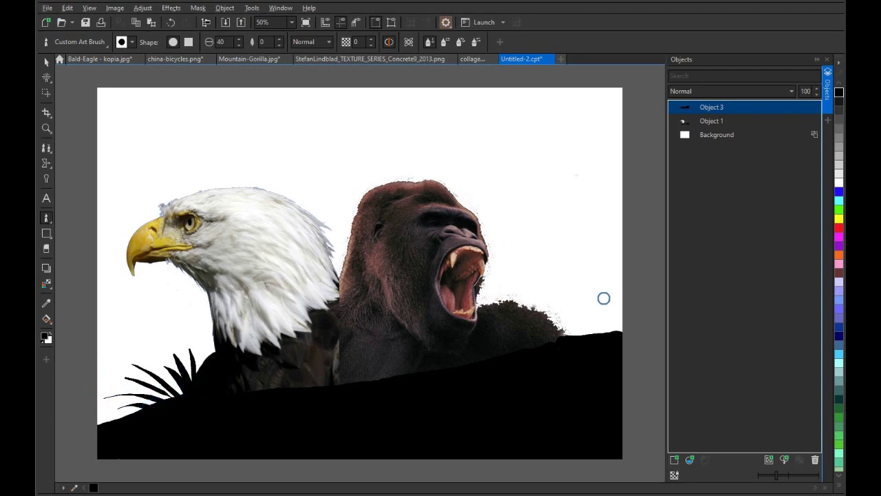
Step: Paint a second tuft of black grass blades on the ground beside the gorilla's shoulder
{"action": "left_click_drag", "start_coordinate": [563, 343], "coordinate": [570, 289]}
{"action": "left_click_drag", "start_coordinate": [569, 342], "coordinate": [590, 308]}
{"action": "mouse_move", "coordinate": [575, 341]}
{"action": "left_mouse_down"}
{"action": "mouse_move", "coordinate": [604, 311]}
{"action": "mouse_move", "coordinate": [557, 343]}
{"action": "mouse_move", "coordinate": [560, 314]}
{"action": "left_mouse_up"}
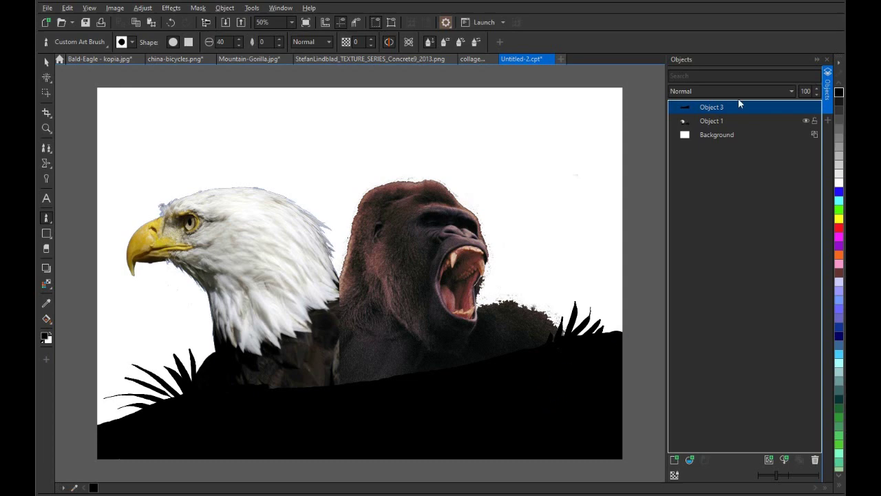
Step: Combine the ground object with the eagle-gorilla object and try the Lightness merge mode on the result
{"action": "left_click", "coordinate": [713, 120], "text": "shift"}
{"action": "left_click", "coordinate": [800, 461]}
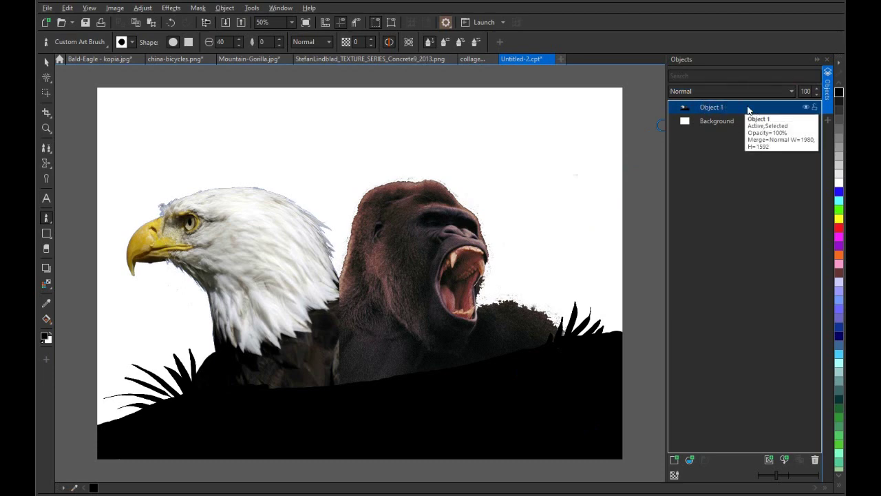
{"action": "left_click", "coordinate": [703, 96]}
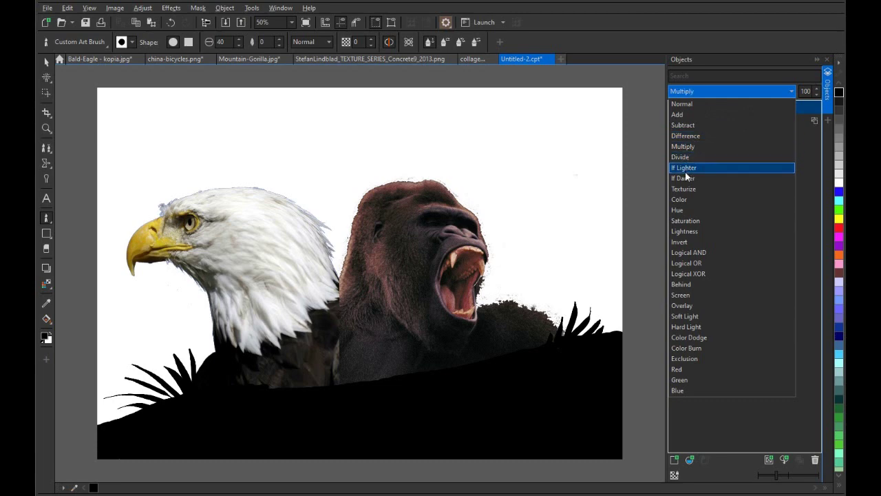
{"action": "left_click", "coordinate": [688, 230]}
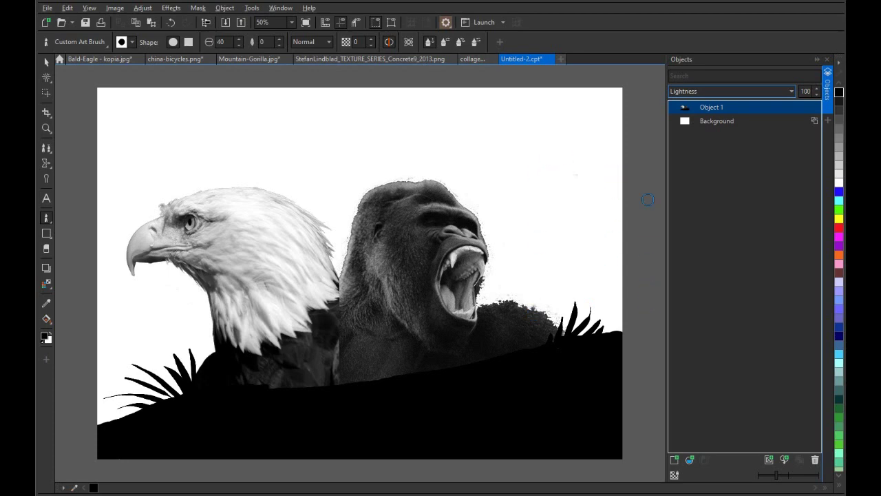
{"action": "left_click", "coordinate": [712, 91]}
{"action": "left_click", "coordinate": [684, 103]}
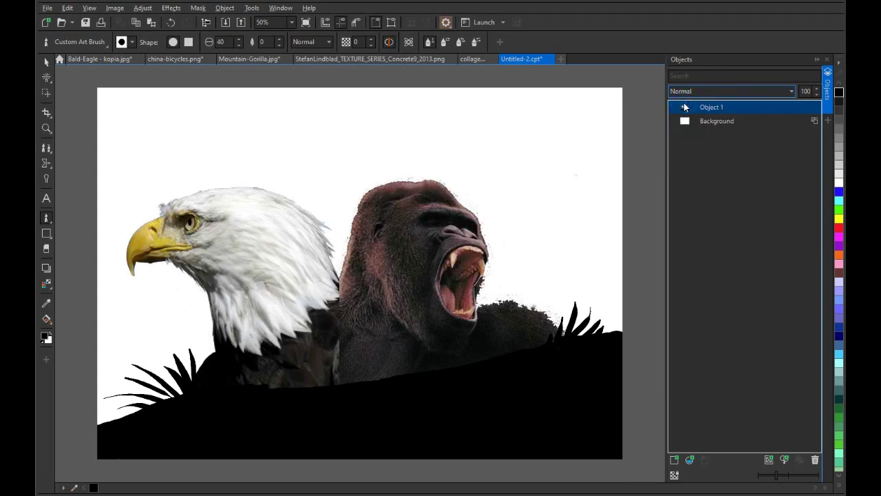
{"action": "left_click", "coordinate": [706, 92]}
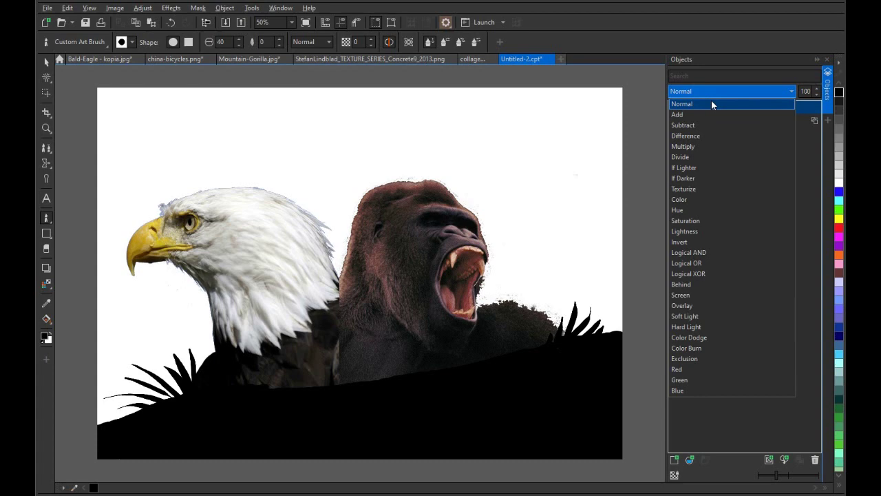
{"action": "left_click", "coordinate": [697, 233]}
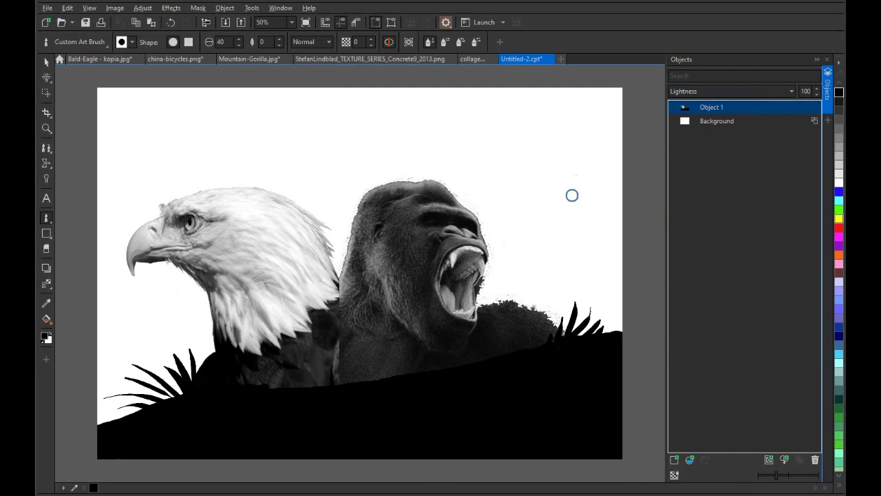
Step: Undo the merge mode changes and the combining so that the ground and the animals are separate objects again
{"action": "key", "text": "ctrl+z"}
{"action": "left_click", "coordinate": [172, 26]}
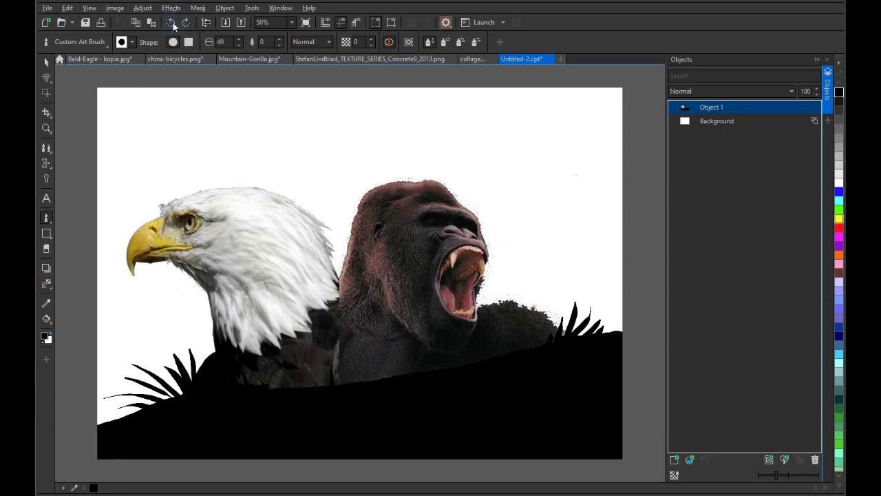
{"action": "left_click", "coordinate": [173, 25]}
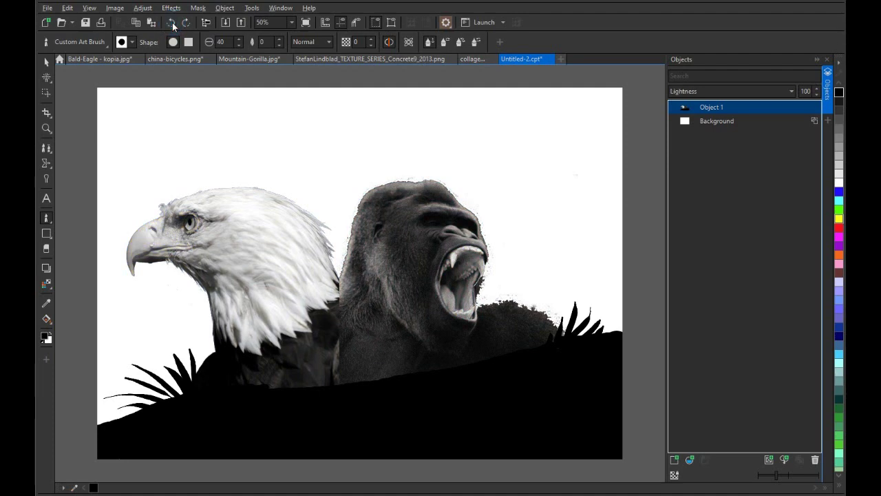
{"action": "left_click", "coordinate": [173, 25]}
{"action": "left_click", "coordinate": [171, 24]}
{"action": "left_click", "coordinate": [171, 25]}
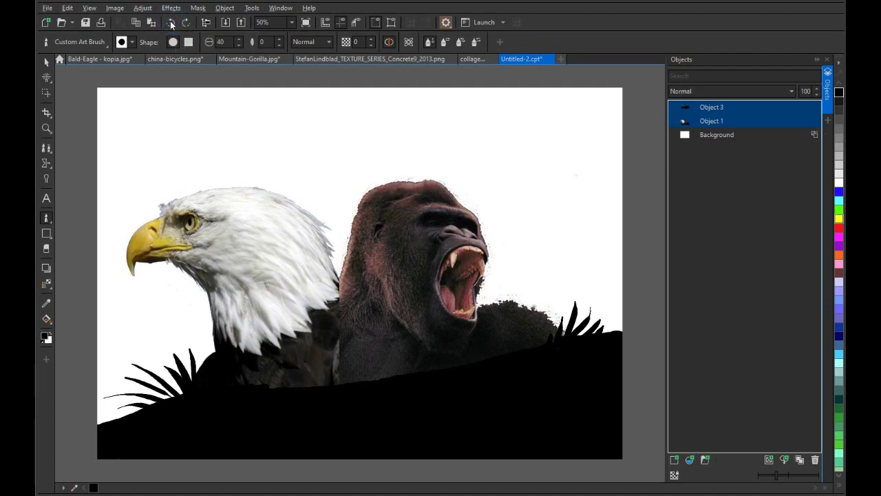
Step: On the black ground object, fade the upper edge over the eagle's and gorilla's chests with the 214 Eraser nib
{"action": "left_click", "coordinate": [711, 107]}
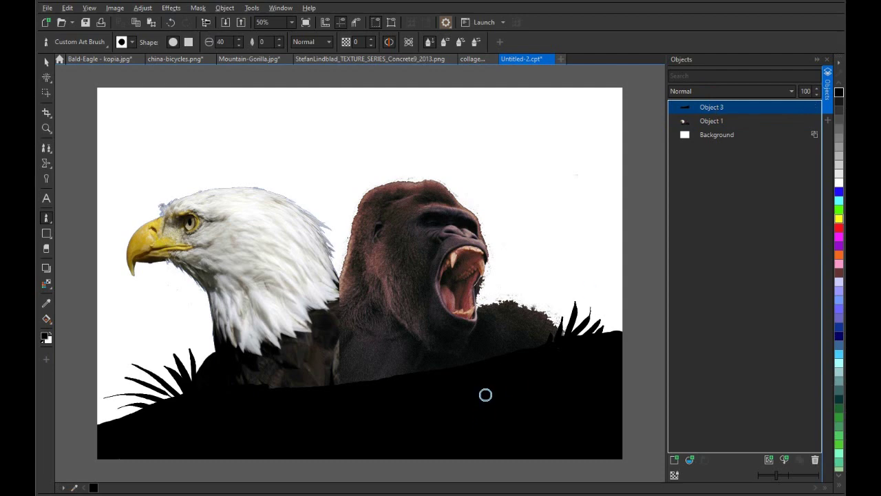
{"action": "left_click", "coordinate": [49, 250]}
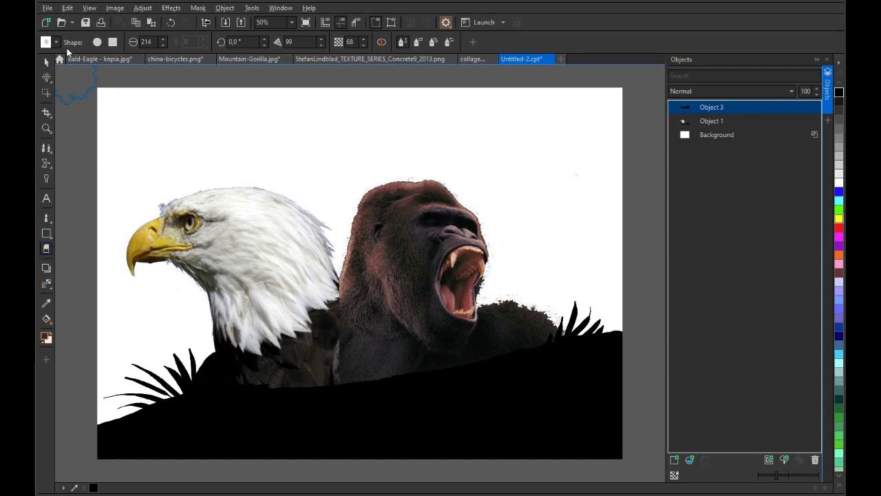
{"action": "mouse_move", "coordinate": [472, 365]}
{"action": "left_mouse_down"}
{"action": "mouse_move", "coordinate": [365, 387]}
{"action": "mouse_move", "coordinate": [382, 394]}
{"action": "mouse_move", "coordinate": [323, 391]}
{"action": "mouse_move", "coordinate": [350, 377]}
{"action": "mouse_move", "coordinate": [294, 400]}
{"action": "mouse_move", "coordinate": [288, 391]}
{"action": "mouse_move", "coordinate": [243, 400]}
{"action": "mouse_move", "coordinate": [244, 389]}
{"action": "mouse_move", "coordinate": [220, 395]}
{"action": "left_mouse_up"}
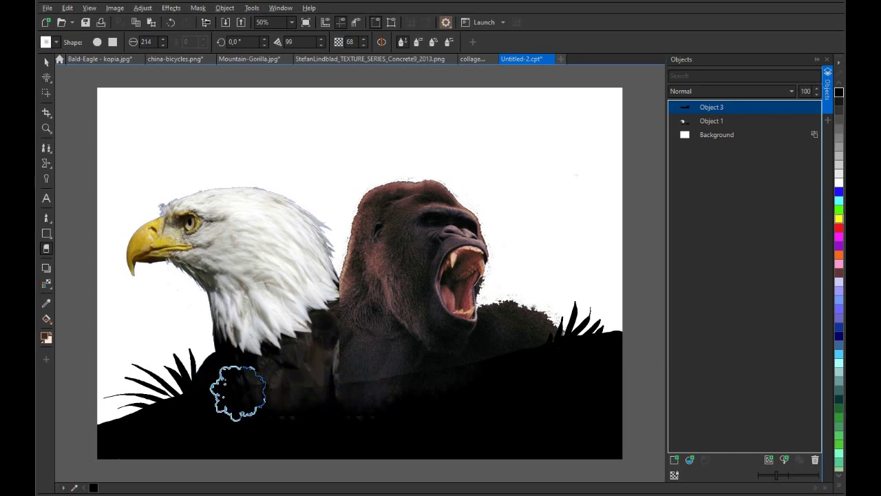
{"action": "left_click", "coordinate": [507, 352]}
{"action": "mouse_move", "coordinate": [506, 353]}
{"action": "left_mouse_down"}
{"action": "mouse_move", "coordinate": [531, 349]}
{"action": "mouse_move", "coordinate": [553, 355]}
{"action": "mouse_move", "coordinate": [543, 349]}
{"action": "mouse_move", "coordinate": [559, 347]}
{"action": "mouse_move", "coordinate": [518, 350]}
{"action": "mouse_move", "coordinate": [457, 375]}
{"action": "mouse_move", "coordinate": [529, 369]}
{"action": "mouse_move", "coordinate": [538, 366]}
{"action": "mouse_move", "coordinate": [219, 393]}
{"action": "left_mouse_up"}
Step: Erase more of the black ground object over the gorilla's chest and shoulder so it fades into the fur
{"action": "mouse_move", "coordinate": [456, 384]}
{"action": "left_mouse_down"}
{"action": "mouse_move", "coordinate": [408, 400]}
{"action": "mouse_move", "coordinate": [437, 399]}
{"action": "mouse_move", "coordinate": [444, 412]}
{"action": "mouse_move", "coordinate": [509, 411]}
{"action": "left_mouse_up"}
{"action": "left_click", "coordinate": [508, 387]}
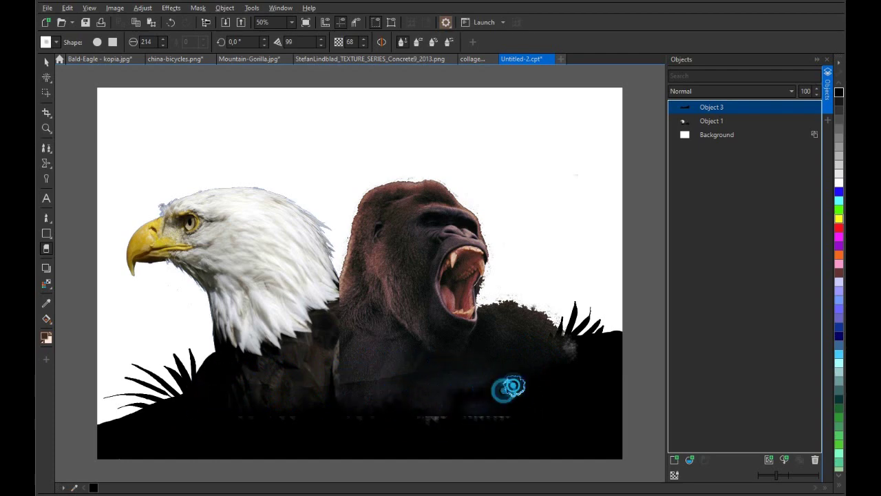
{"action": "left_click", "coordinate": [464, 413]}
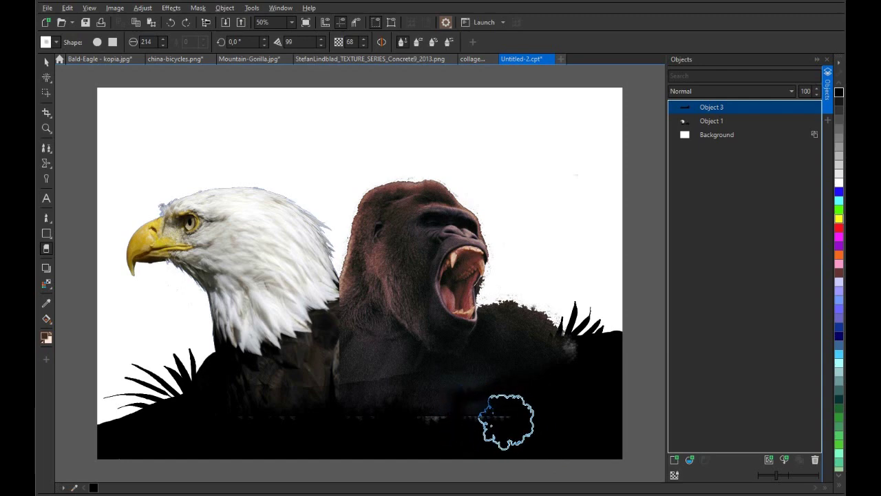
{"action": "left_click_drag", "start_coordinate": [502, 418], "coordinate": [479, 412]}
{"action": "left_click", "coordinate": [415, 394]}
{"action": "left_click", "coordinate": [432, 390]}
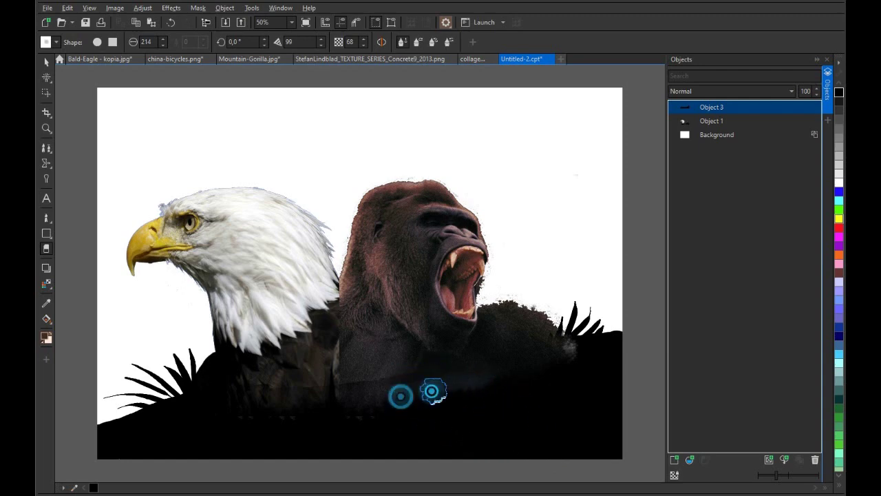
Step: Compare with the finished reference collage, combine the ground with the eagle-gorilla object, and set the merge mode to Lightness
{"action": "left_click", "coordinate": [474, 59]}
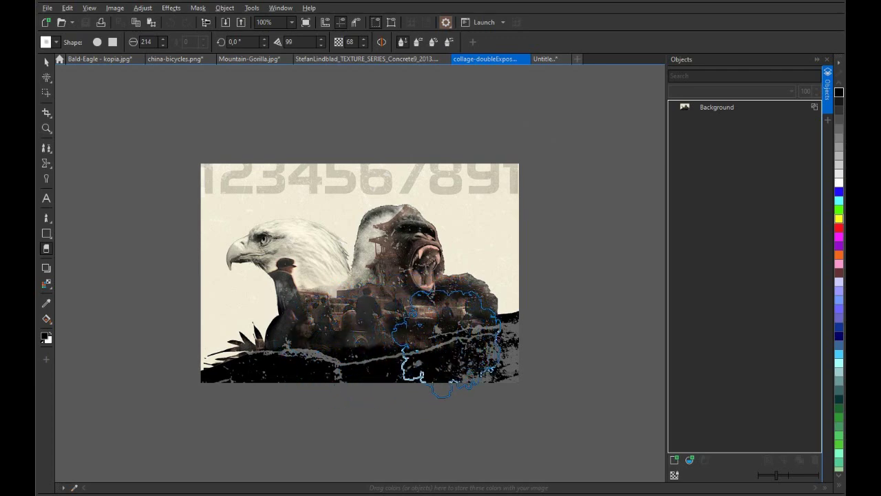
{"action": "left_click", "coordinate": [543, 60]}
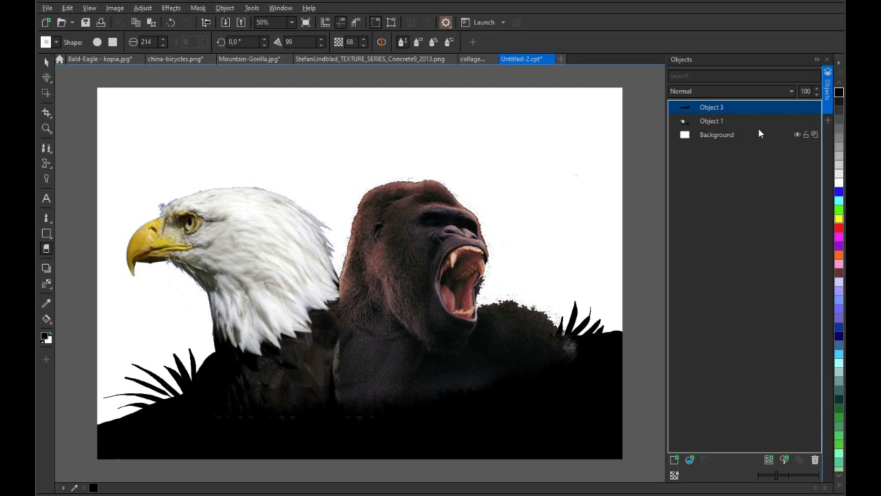
{"action": "left_click", "coordinate": [731, 119], "text": "ctrl"}
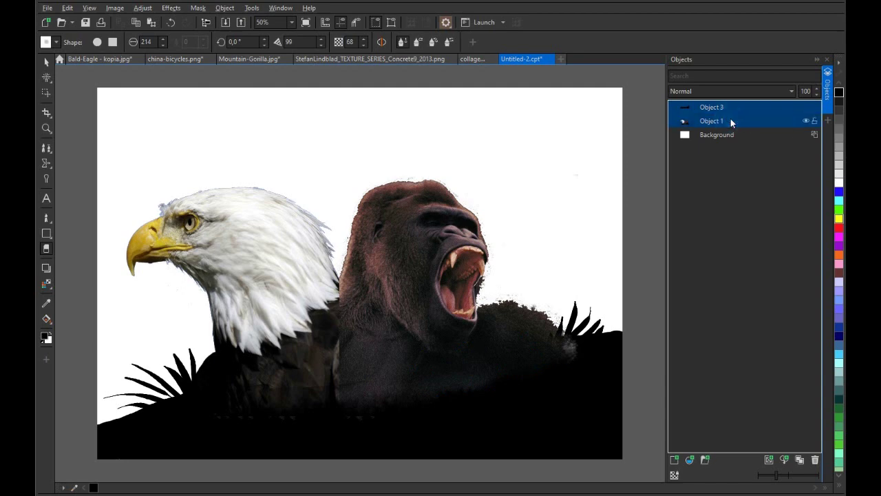
{"action": "left_click", "coordinate": [801, 460]}
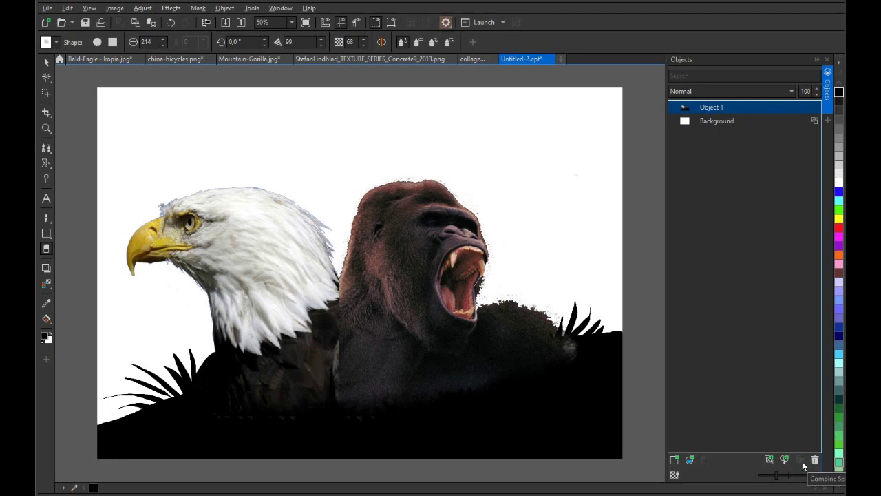
{"action": "left_click", "coordinate": [711, 93]}
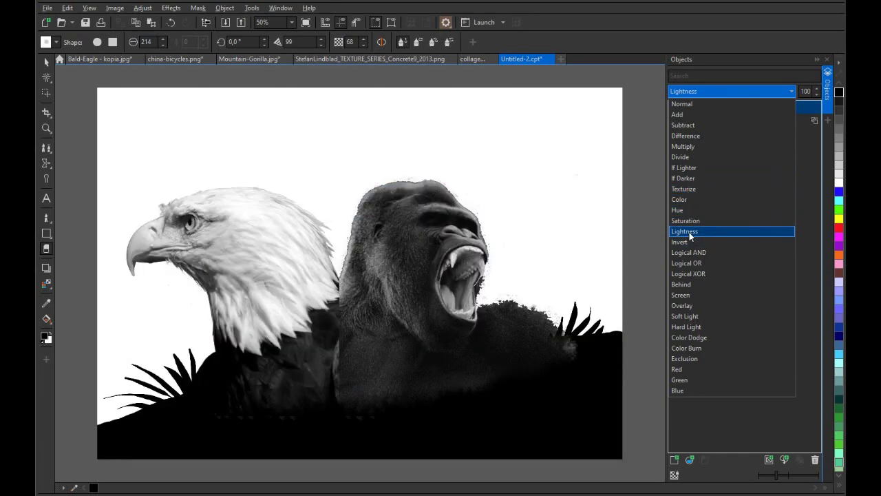
{"action": "left_click", "coordinate": [689, 232]}
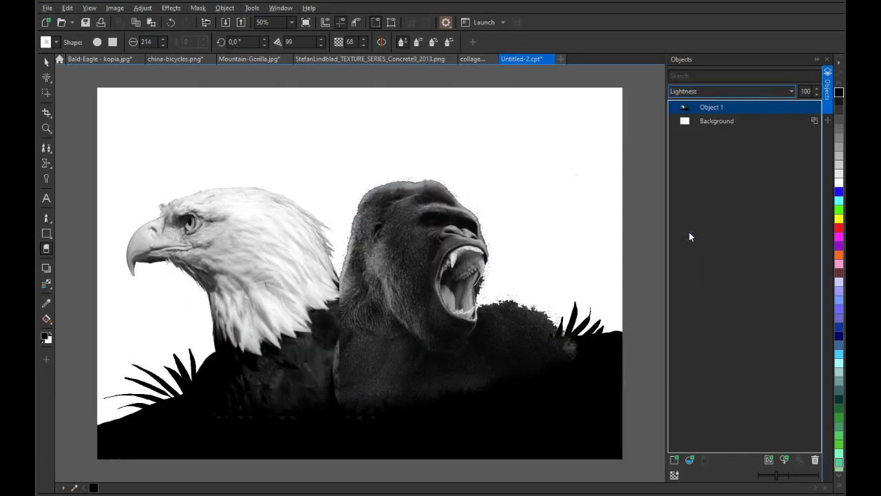
Step: Sample the pale cream background colour from the reference collage with the Eyedropper, and return to Untitled-2.cpt
{"action": "left_click", "coordinate": [472, 58]}
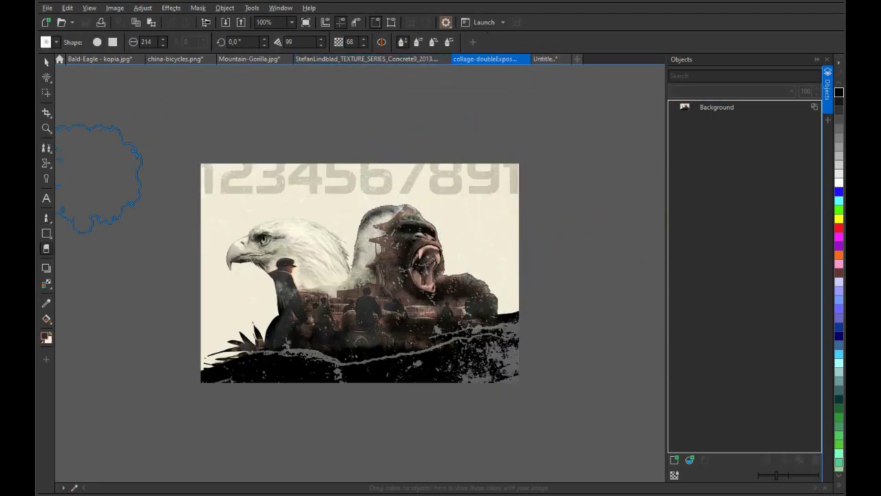
{"action": "left_click", "coordinate": [46, 304]}
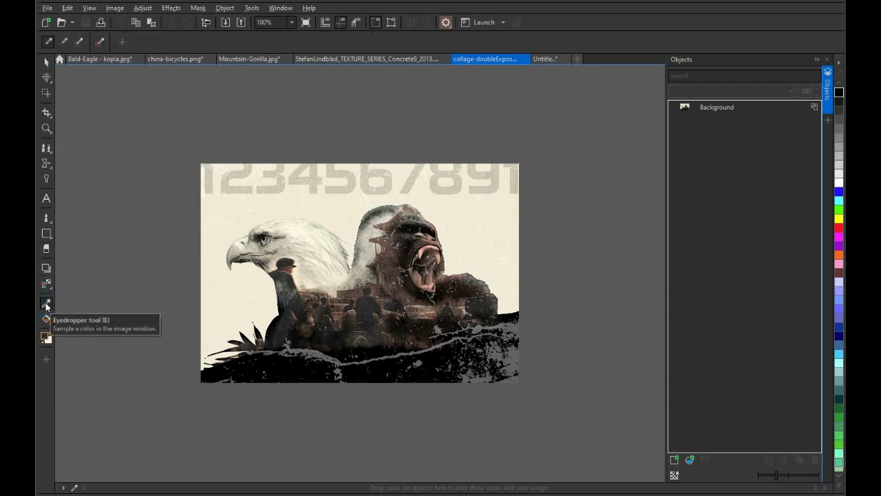
{"action": "scroll", "coordinate": [213, 303], "scroll_direction": "up", "scroll_amount": 2}
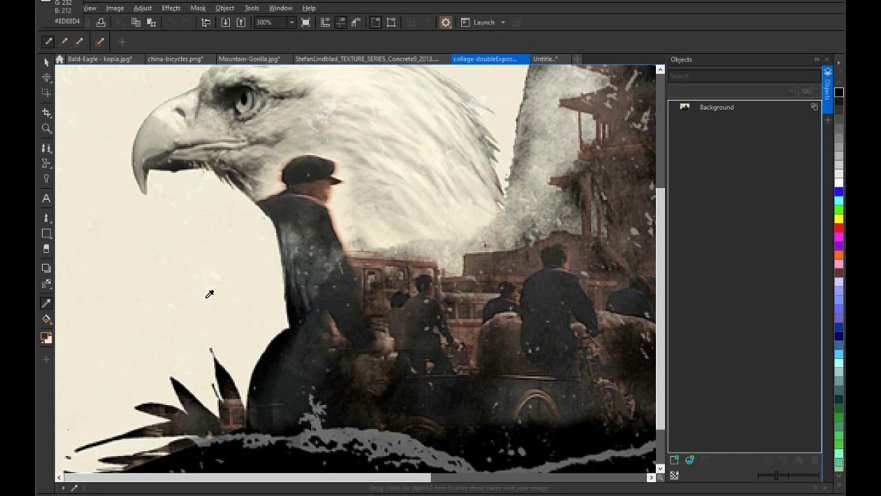
{"action": "left_click", "coordinate": [169, 284]}
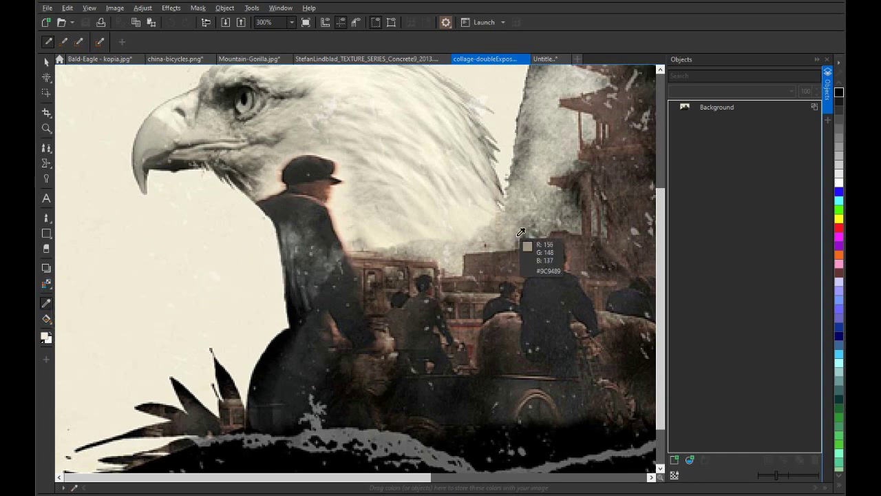
{"action": "scroll", "coordinate": [385, 238], "scroll_direction": "down", "scroll_amount": 1}
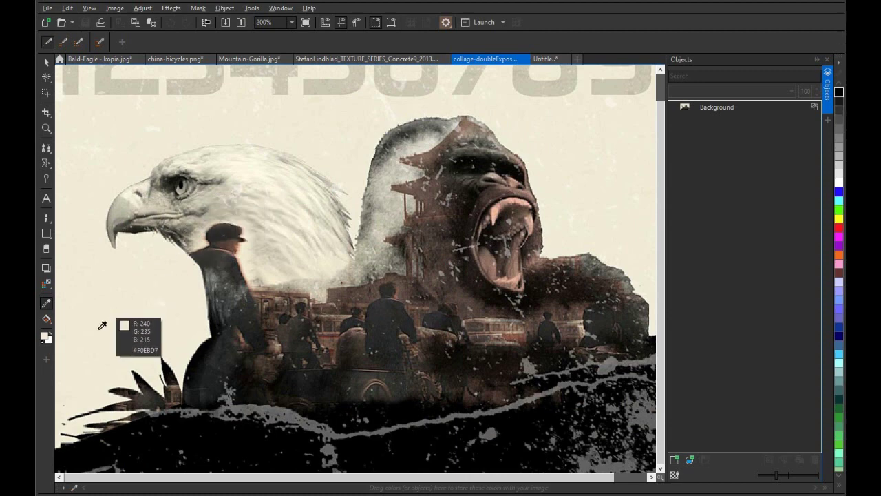
{"action": "left_click", "coordinate": [545, 59]}
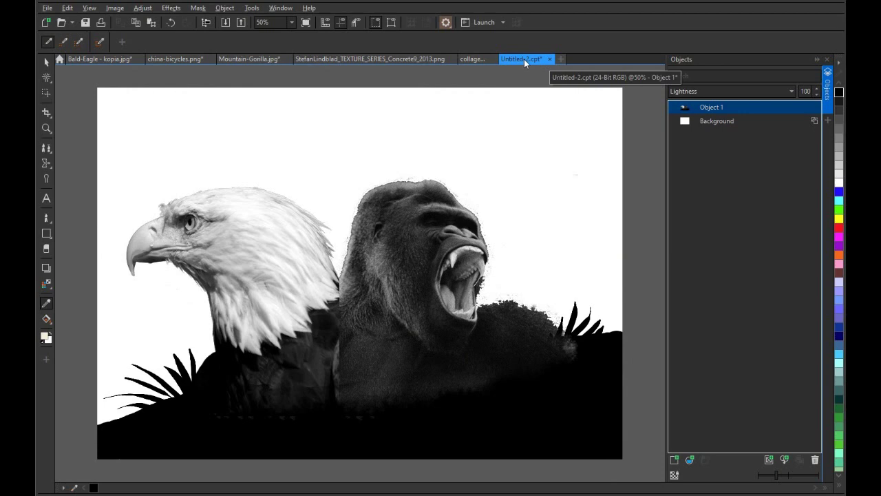
Step: Add a new object directly above the background and fill it with the sampled cream colour
{"action": "left_click", "coordinate": [713, 123]}
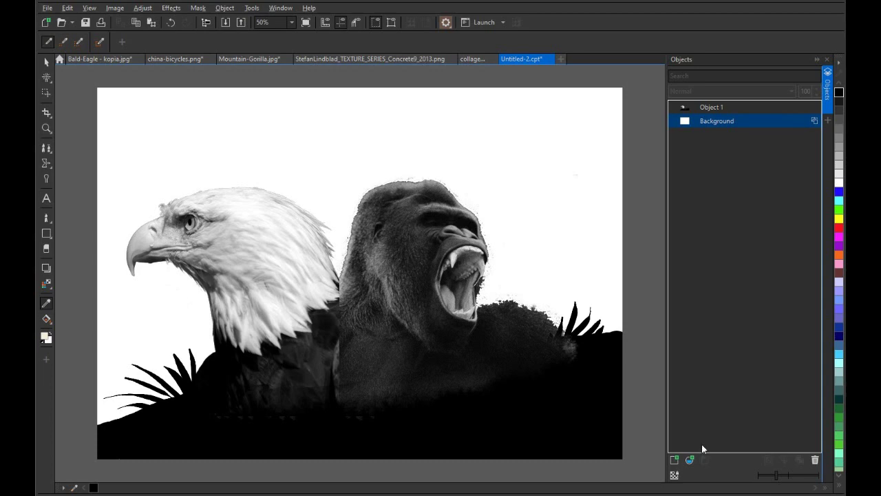
{"action": "left_click", "coordinate": [674, 460]}
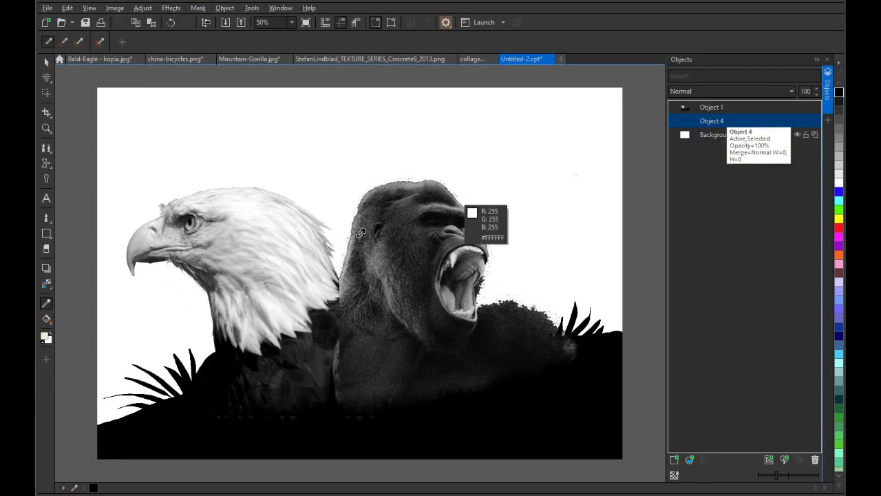
{"action": "left_click", "coordinate": [48, 321]}
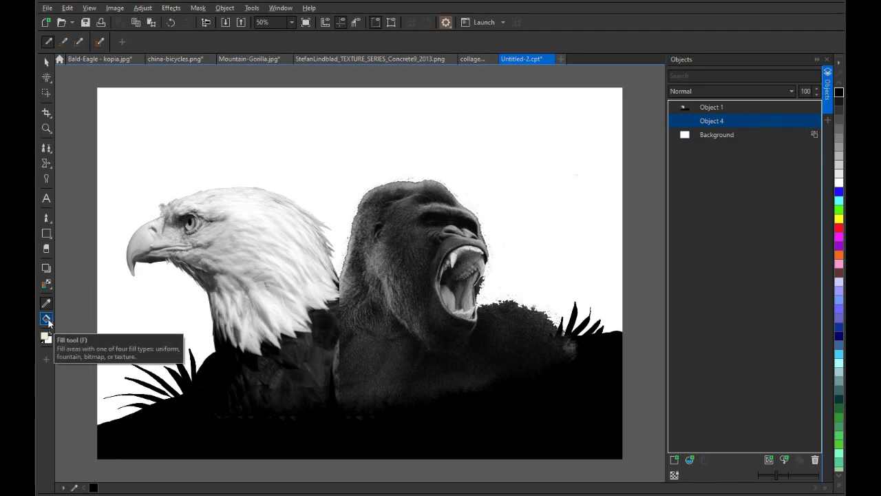
{"action": "left_click", "coordinate": [134, 317]}
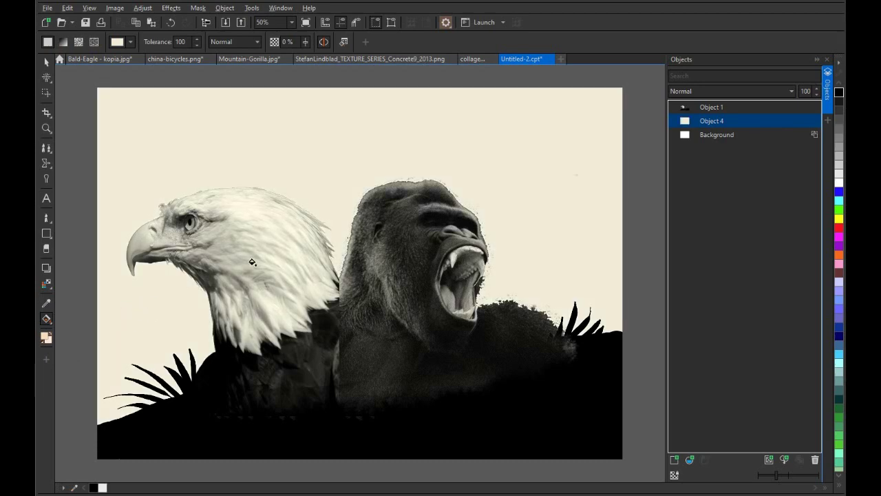
Step: Move the combined eagle-gorilla object slightly right and down, to an X position of 44 px
{"action": "left_click", "coordinate": [47, 62]}
{"action": "left_click", "coordinate": [716, 107]}
{"action": "mouse_move", "coordinate": [422, 264]}
{"action": "left_mouse_down"}
{"action": "mouse_move", "coordinate": [420, 256]}
{"action": "mouse_move", "coordinate": [443, 257]}
{"action": "mouse_move", "coordinate": [433, 260]}
{"action": "left_mouse_up"}
{"action": "left_click", "coordinate": [730, 108]}
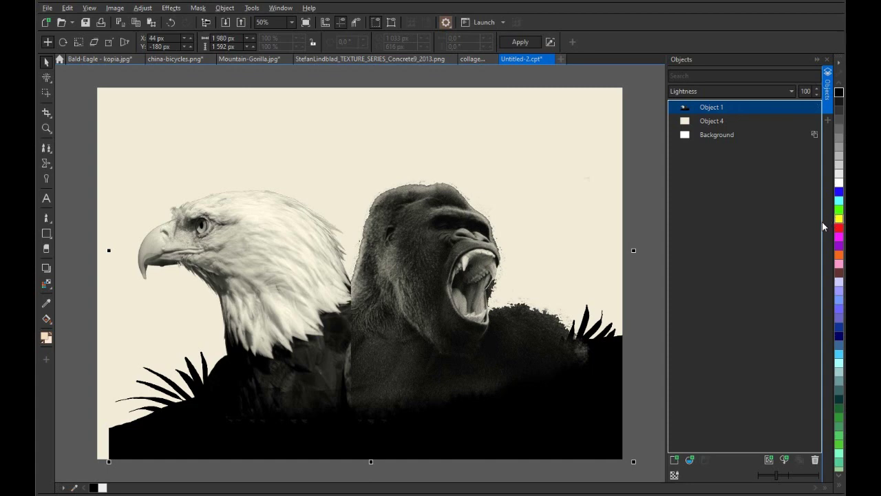
Step: Fill the gap at the ground's left edge with black brush strokes at size 54, redoing the small grass blades there
{"action": "left_click", "coordinate": [840, 92]}
{"action": "left_click", "coordinate": [46, 215]}
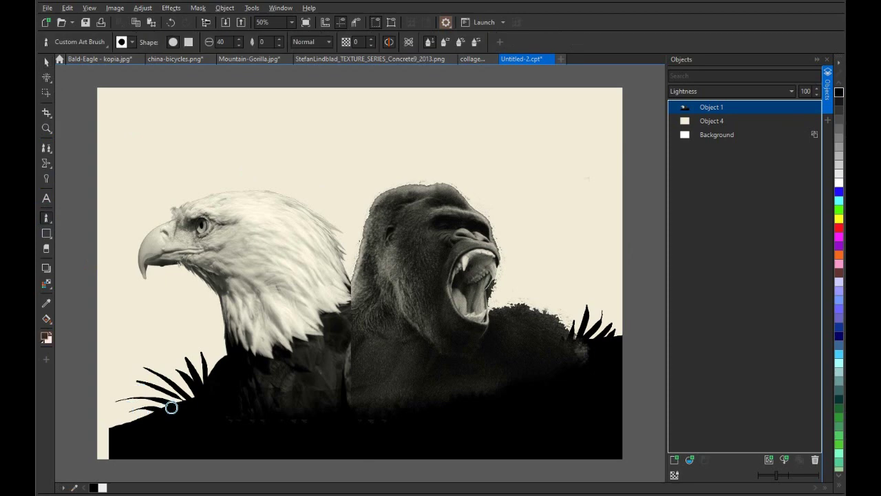
{"action": "left_click_drag", "start_coordinate": [172, 404], "coordinate": [175, 398]}
{"action": "mouse_move", "coordinate": [118, 429]}
{"action": "left_mouse_down"}
{"action": "mouse_move", "coordinate": [102, 442]}
{"action": "mouse_move", "coordinate": [101, 458]}
{"action": "mouse_move", "coordinate": [100, 431]}
{"action": "mouse_move", "coordinate": [145, 423]}
{"action": "mouse_move", "coordinate": [115, 431]}
{"action": "mouse_move", "coordinate": [106, 399]}
{"action": "mouse_move", "coordinate": [123, 420]}
{"action": "mouse_move", "coordinate": [113, 393]}
{"action": "mouse_move", "coordinate": [147, 425]}
{"action": "left_mouse_up"}
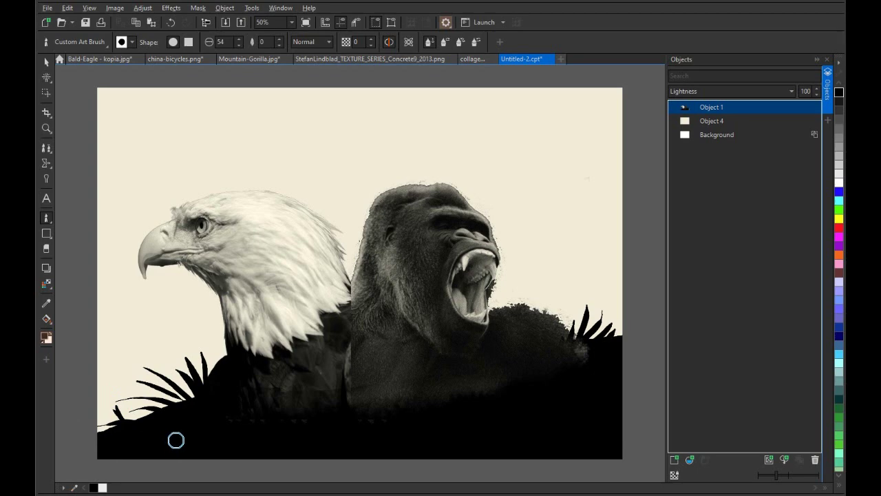
{"action": "key", "text": "ctrl+z"}
{"action": "key", "text": "ctrl+z"}
{"action": "mouse_move", "coordinate": [157, 437]}
{"action": "left_mouse_down"}
{"action": "mouse_move", "coordinate": [91, 399]}
{"action": "mouse_move", "coordinate": [128, 425]}
{"action": "mouse_move", "coordinate": [100, 400]}
{"action": "mouse_move", "coordinate": [131, 417]}
{"action": "left_mouse_up"}
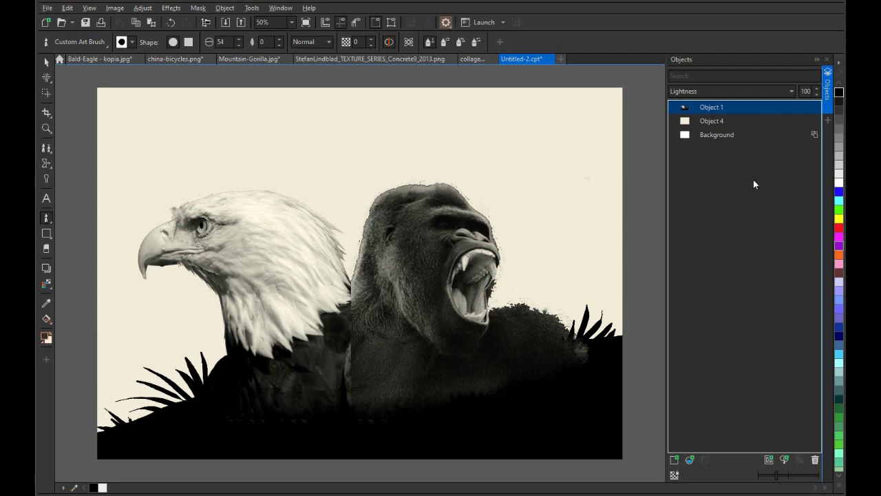
Step: Copy the street photo object from china-bicycles.png and paste it into the Untitled-2.cpt collage
{"action": "left_click", "coordinate": [175, 59]}
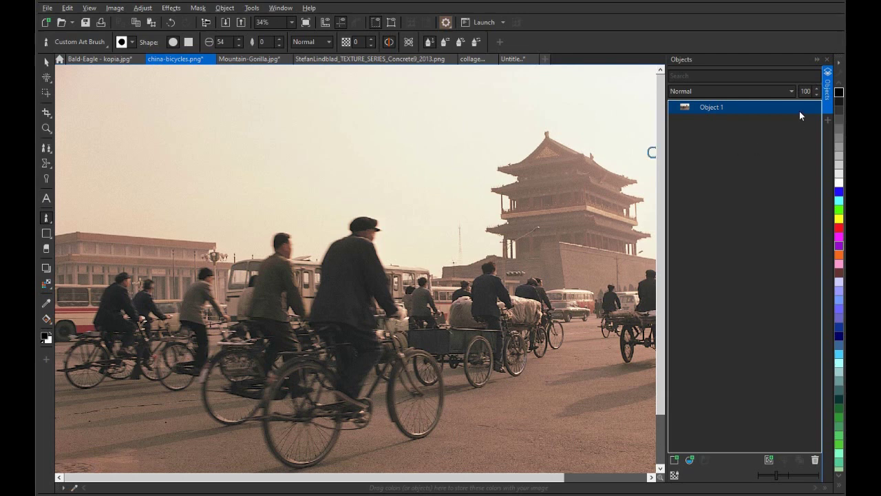
{"action": "right_click", "coordinate": [732, 109]}
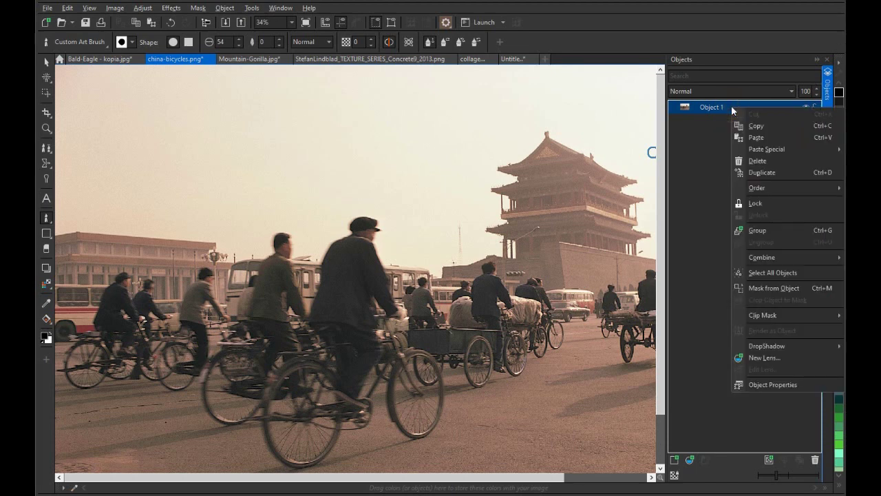
{"action": "left_click", "coordinate": [771, 126]}
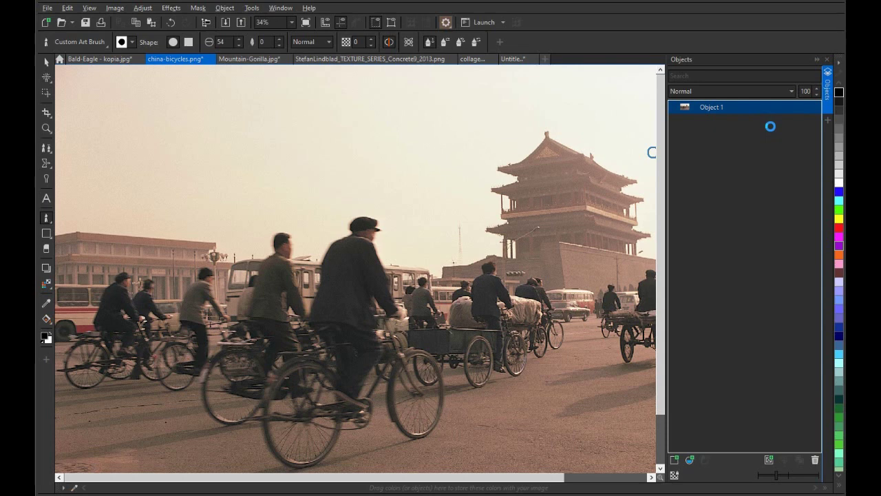
{"action": "left_click", "coordinate": [517, 59]}
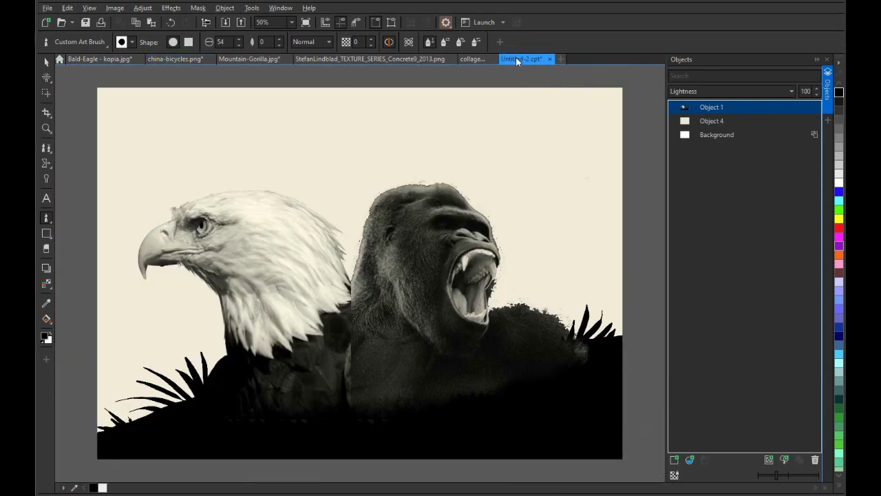
{"action": "left_click", "coordinate": [516, 140]}
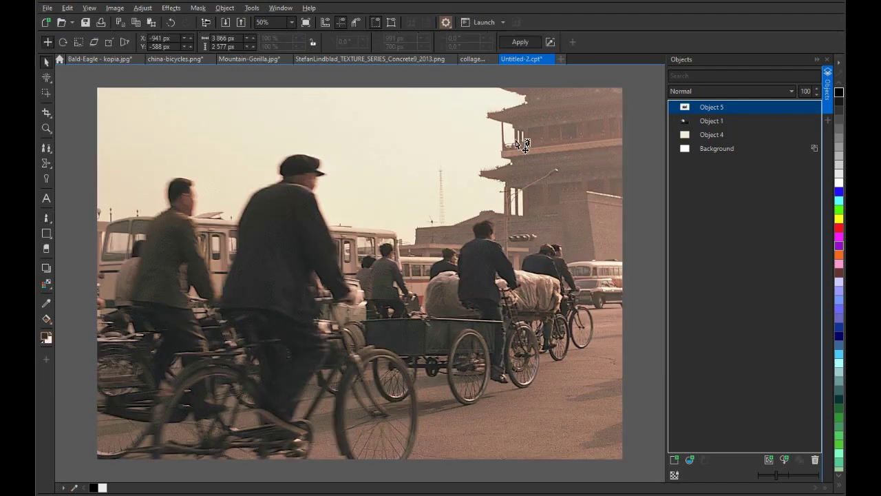
Step: Try the street photo beneath the eagle-gorilla object in the stacking order, and return it to the top
{"action": "mouse_move", "coordinate": [727, 109]}
{"action": "left_click_drag", "start_coordinate": [728, 107], "coordinate": [730, 123]}
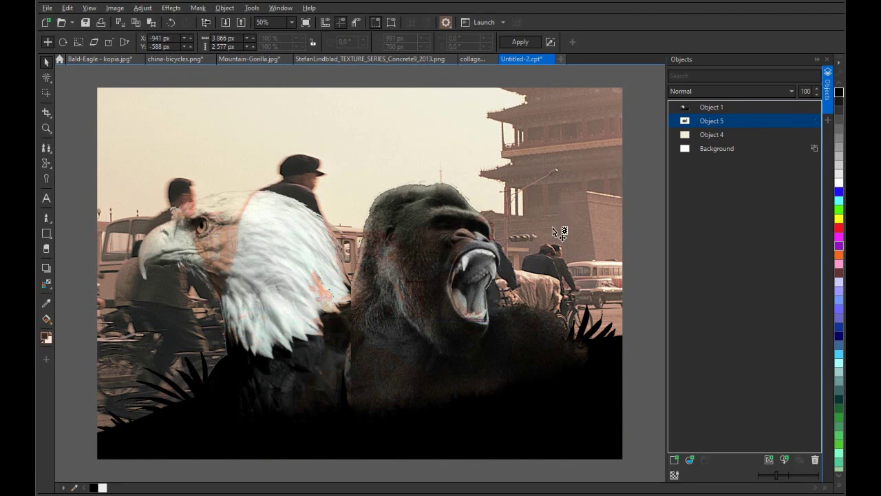
{"action": "left_click_drag", "start_coordinate": [715, 120], "coordinate": [723, 103]}
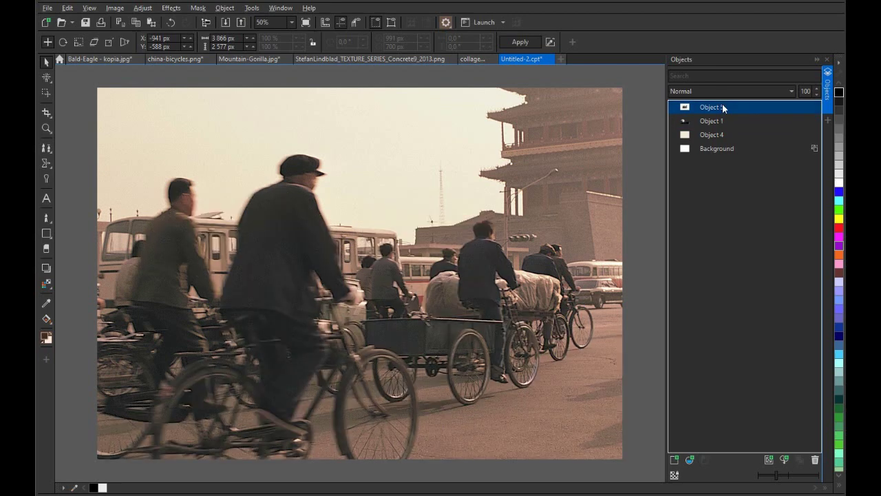
Step: Lower the street photo's opacity to 50, try 79 for comparison, and settle on 49
{"action": "double_click", "coordinate": [808, 90]}
{"action": "type", "text": "50"}
{"action": "key", "text": "Return"}
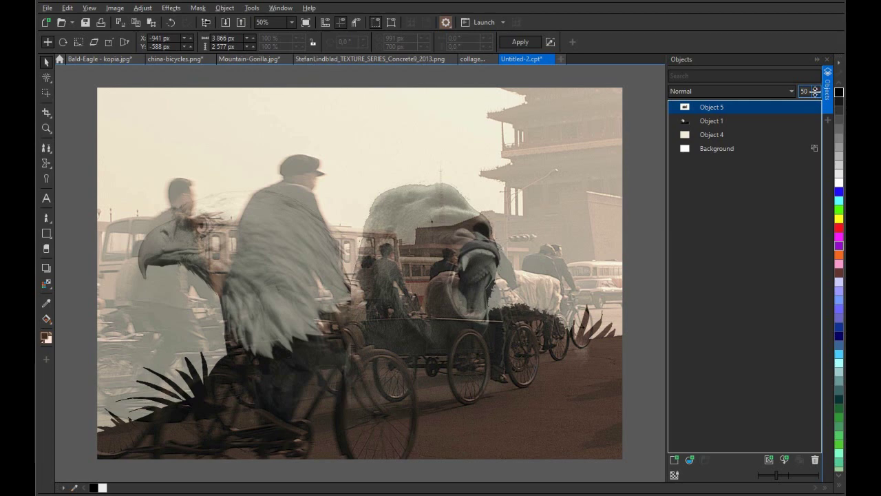
{"action": "mouse_move", "coordinate": [817, 91]}
{"action": "left_mouse_down"}
{"action": "mouse_move", "coordinate": [813, 151]}
{"action": "mouse_move", "coordinate": [817, 97]}
{"action": "left_mouse_up"}
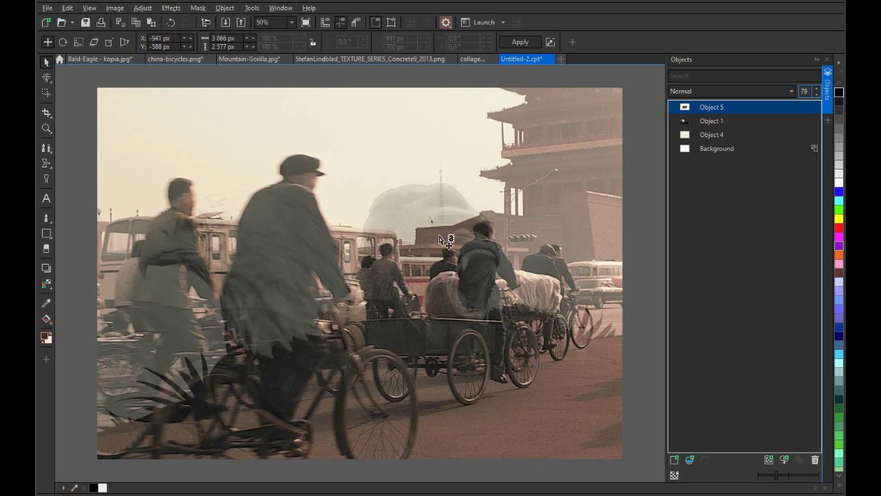
{"action": "left_click_drag", "start_coordinate": [816, 93], "coordinate": [816, 109]}
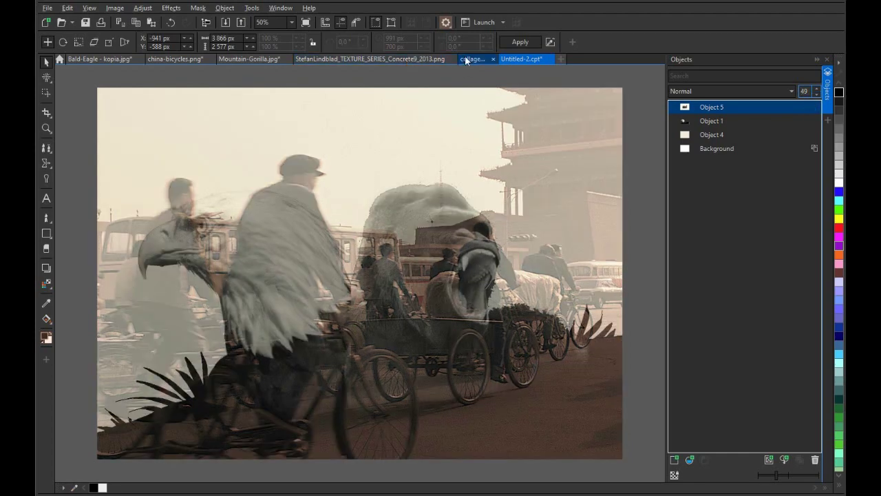
Step: Examine the finished double-exposure collage and the concrete texture image for reference, and return to Untitled-2.cpt
{"action": "left_click", "coordinate": [467, 59]}
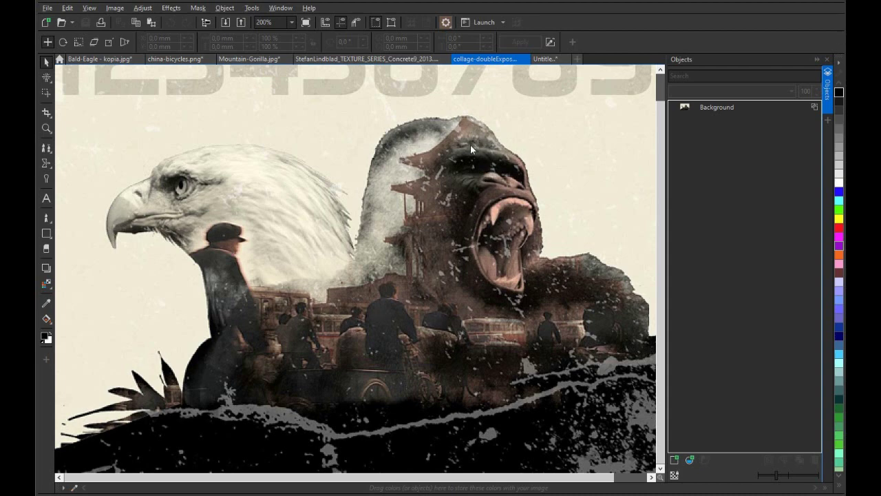
{"action": "left_click", "coordinate": [380, 59]}
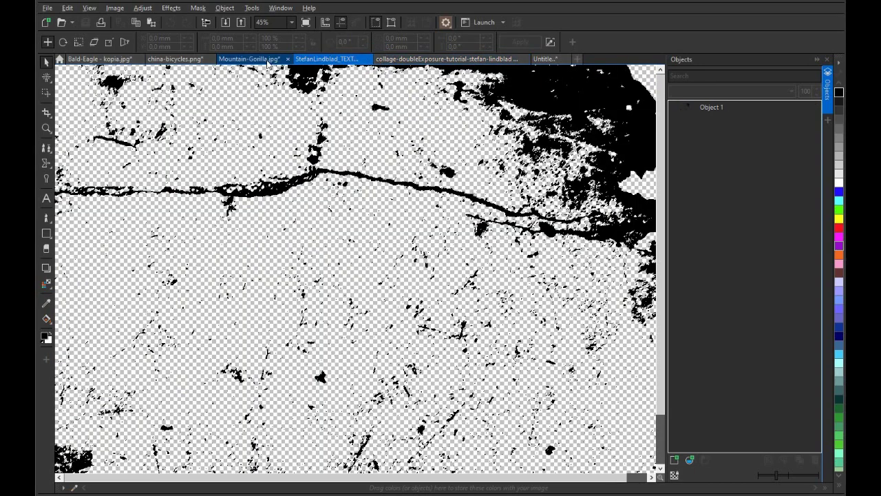
{"action": "left_click", "coordinate": [538, 59]}
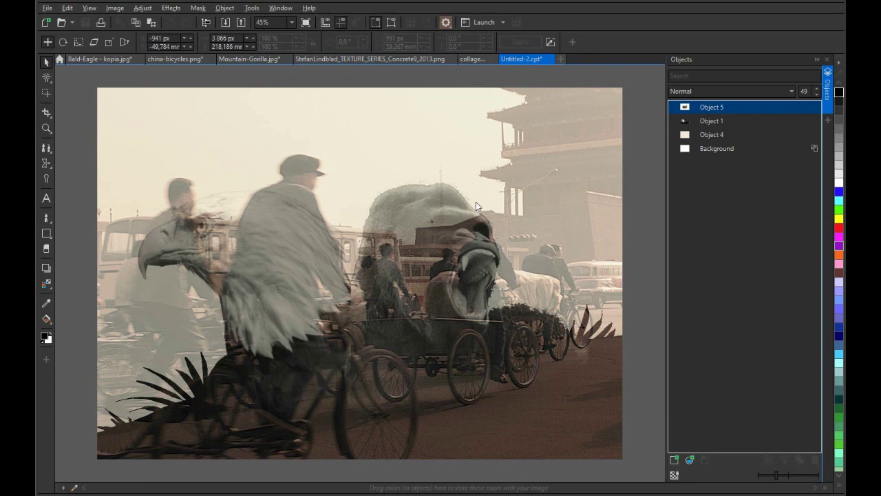
Step: Scale the street photo down to about 2508 x 1672 px and position its pagoda over the gorilla's head
{"action": "scroll", "coordinate": [428, 248], "scroll_direction": "down", "scroll_amount": 2}
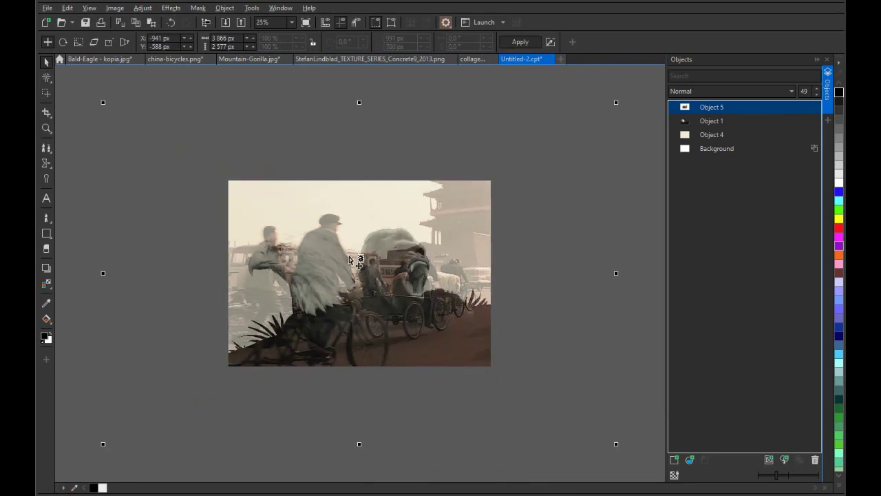
{"action": "left_click_drag", "start_coordinate": [334, 220], "coordinate": [323, 267]}
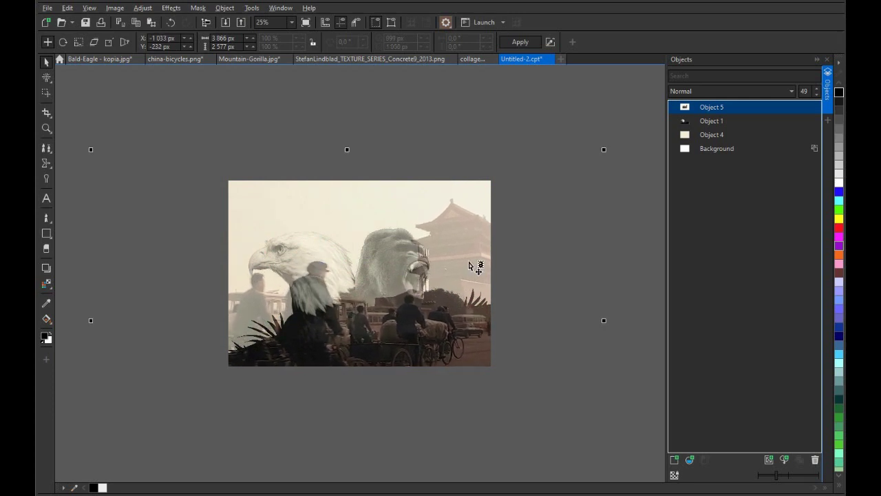
{"action": "left_click", "coordinate": [605, 151]}
{"action": "left_click_drag", "start_coordinate": [403, 306], "coordinate": [435, 262]}
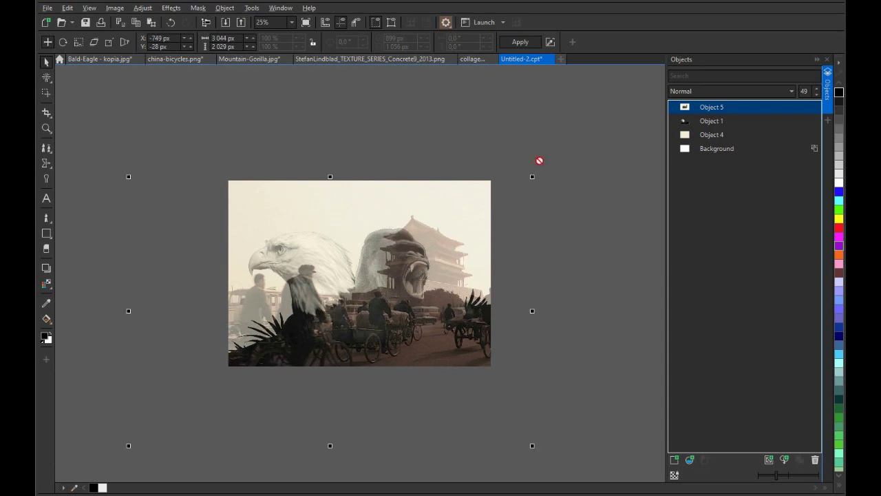
{"action": "left_click_drag", "start_coordinate": [531, 175], "coordinate": [483, 209]}
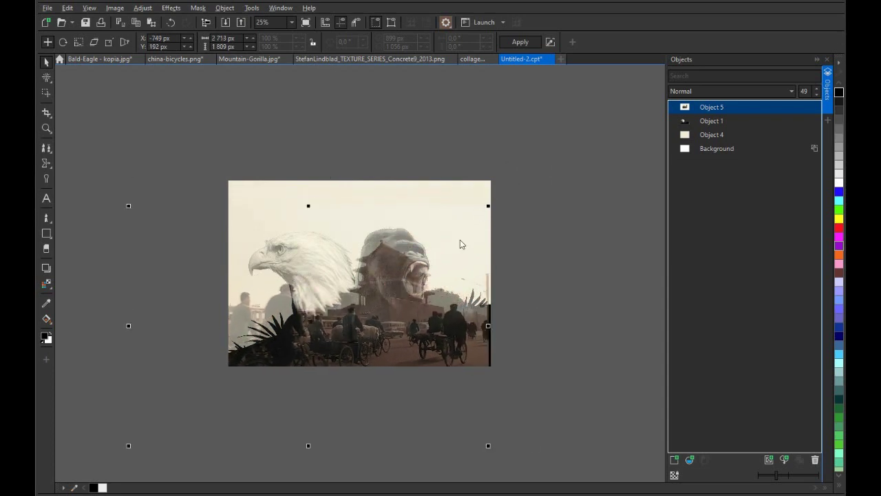
{"action": "left_click_drag", "start_coordinate": [385, 295], "coordinate": [405, 277]}
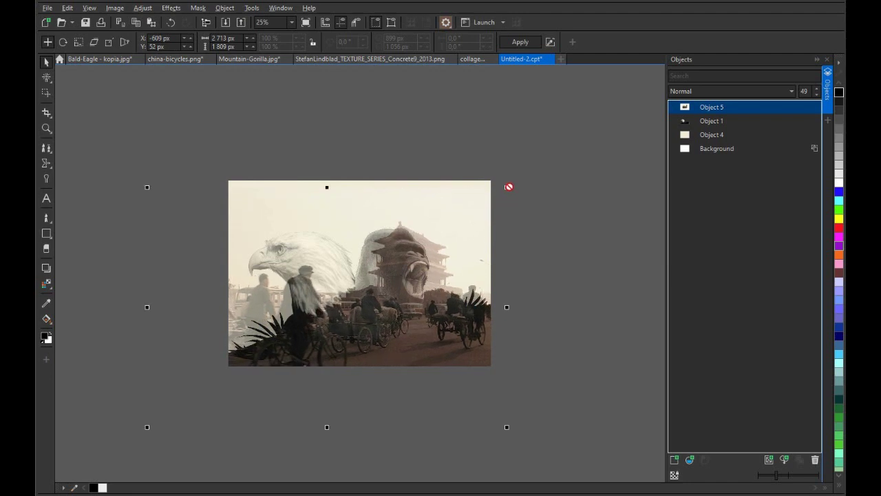
{"action": "left_click_drag", "start_coordinate": [506, 187], "coordinate": [478, 204]}
{"action": "left_click_drag", "start_coordinate": [386, 268], "coordinate": [400, 258]}
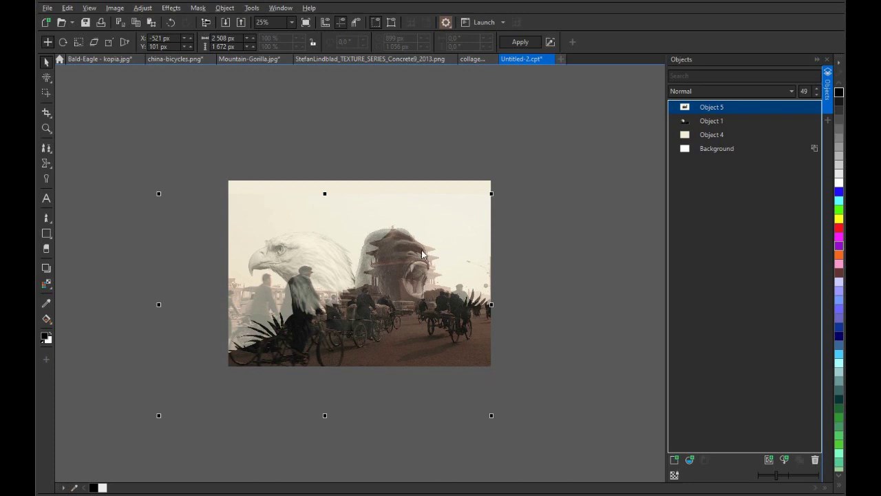
Step: Set the street photo's opacity to 100 and move it beneath the eagle-gorilla object in the stacking order
{"action": "left_click", "coordinate": [803, 91]}
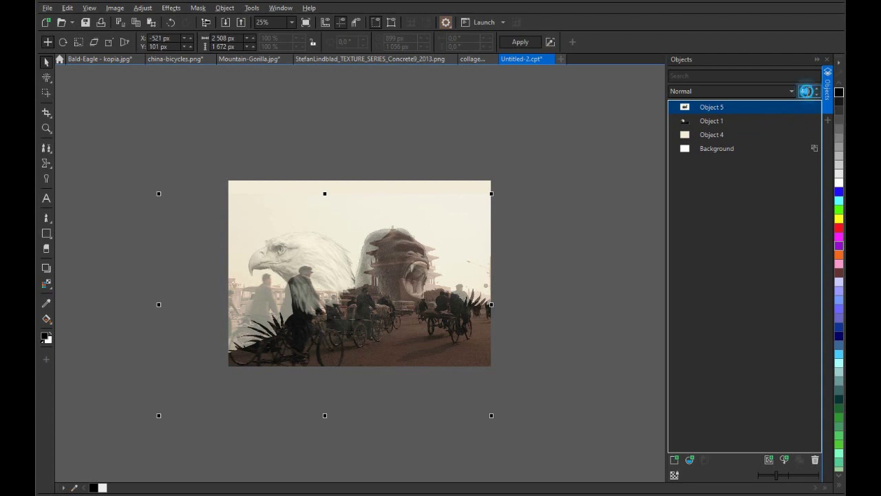
{"action": "type", "text": "100"}
{"action": "left_click", "coordinate": [423, 319]}
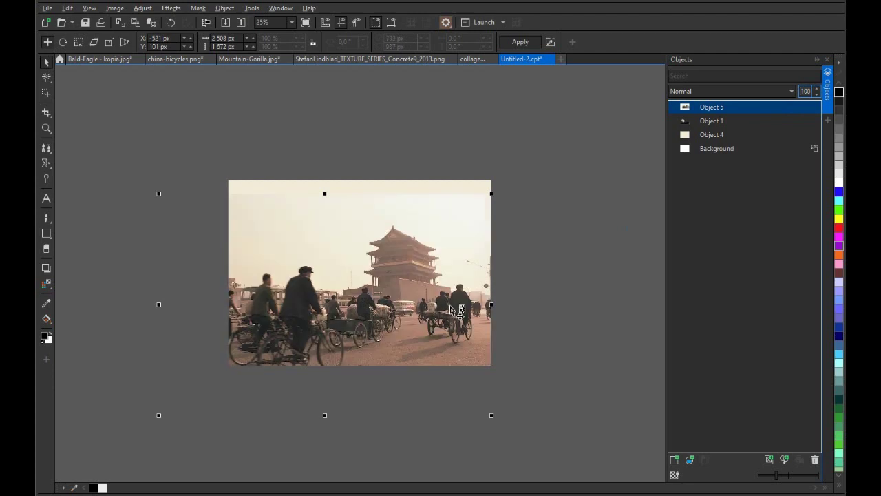
{"action": "left_click_drag", "start_coordinate": [735, 109], "coordinate": [727, 122]}
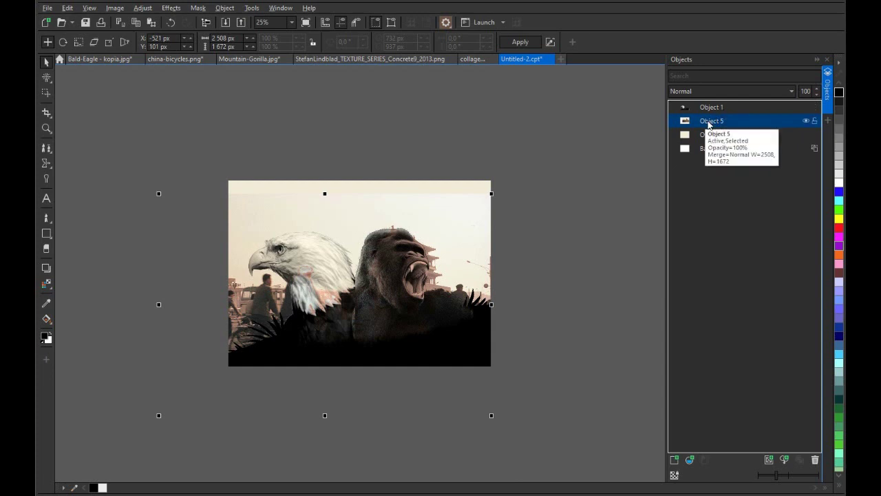
Step: Create a mask from the eagle-gorilla object and copy the street photo area inside it
{"action": "left_click", "coordinate": [719, 107]}
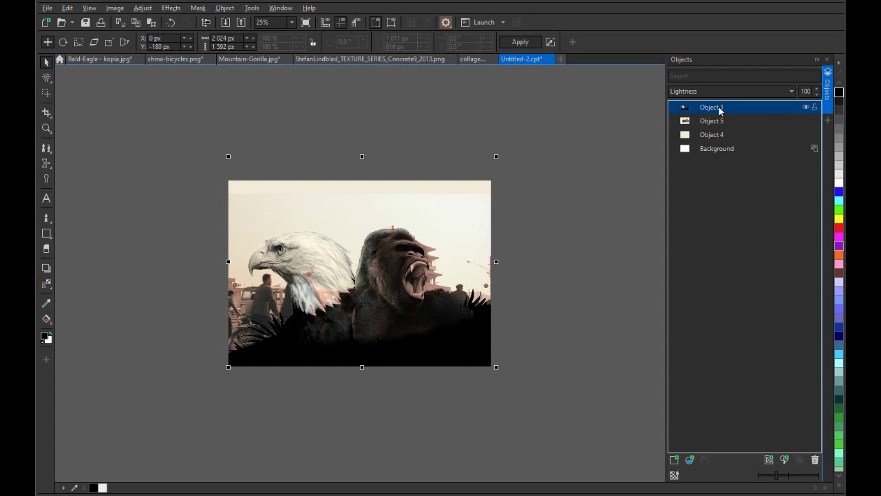
{"action": "key", "text": "ctrl+m"}
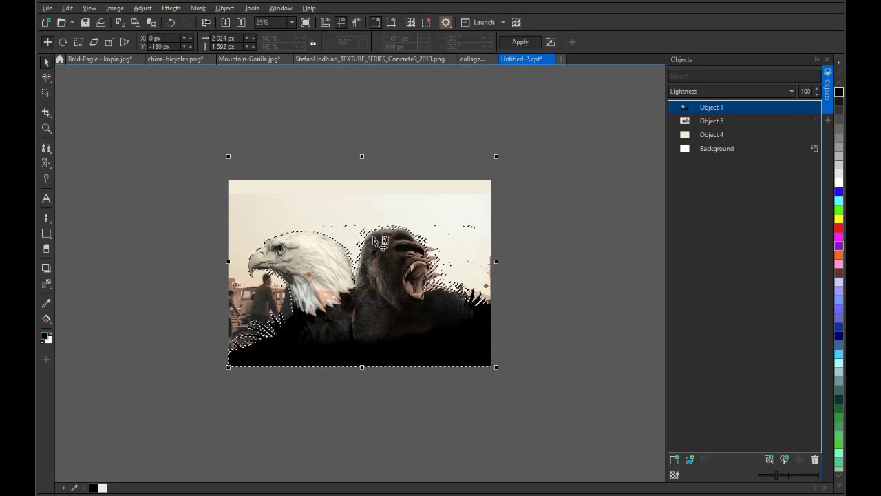
{"action": "mouse_move", "coordinate": [713, 122]}
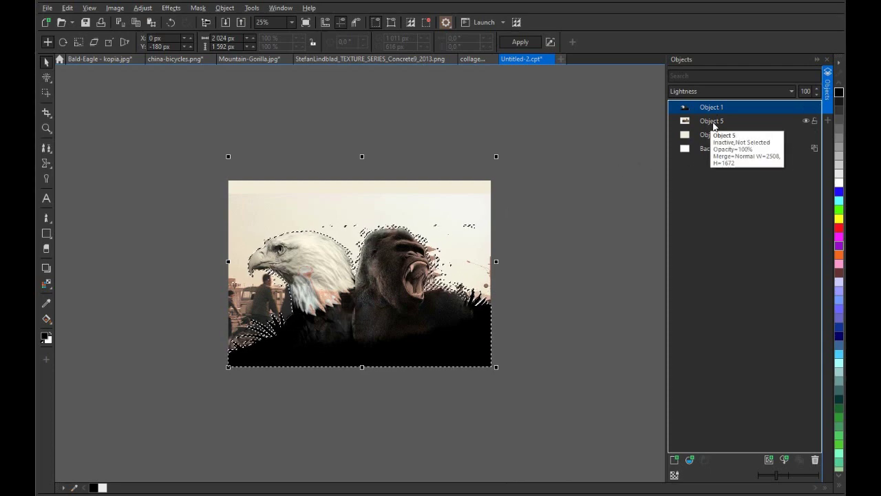
{"action": "left_click", "coordinate": [714, 121]}
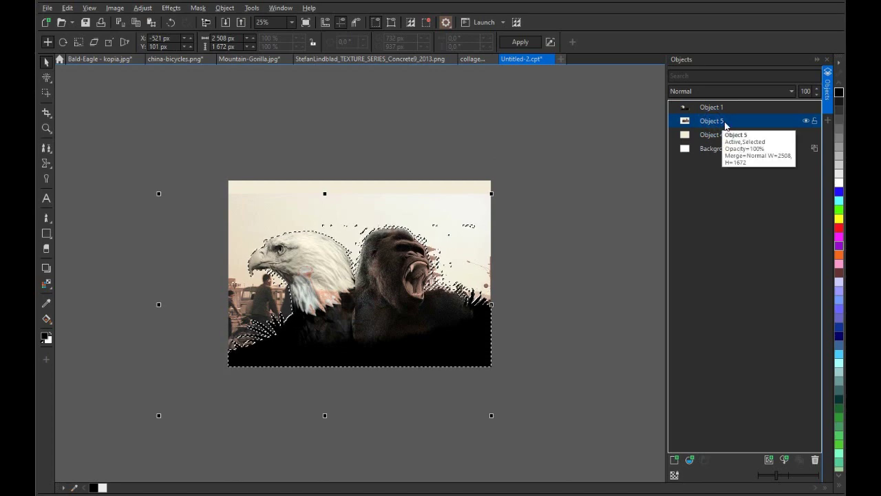
{"action": "right_click", "coordinate": [725, 124]}
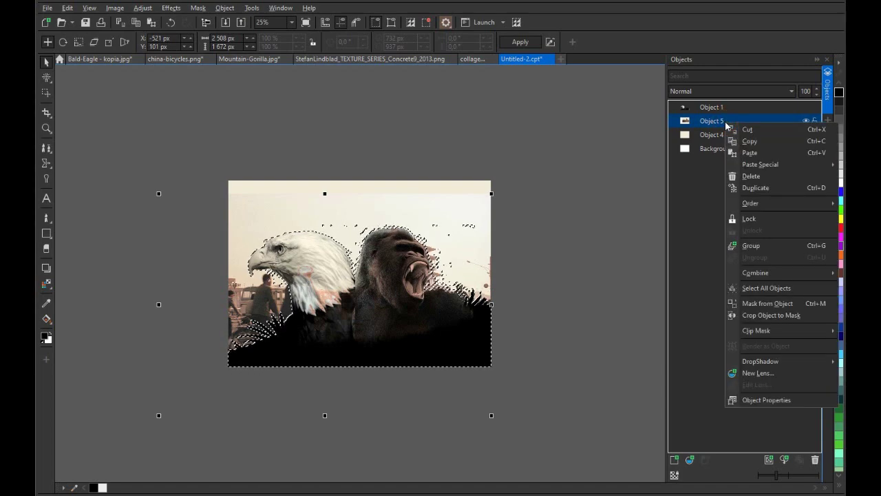
{"action": "left_click", "coordinate": [741, 142]}
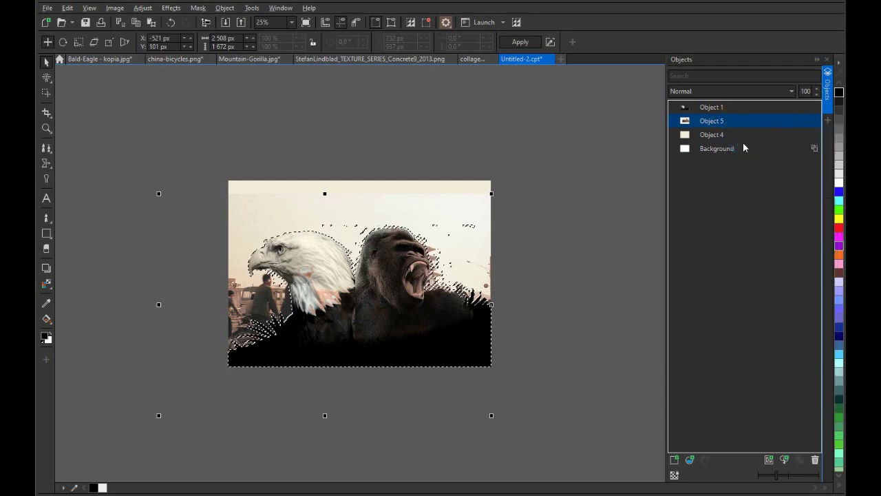
{"action": "right_click", "coordinate": [714, 122]}
{"action": "mouse_move", "coordinate": [767, 163]}
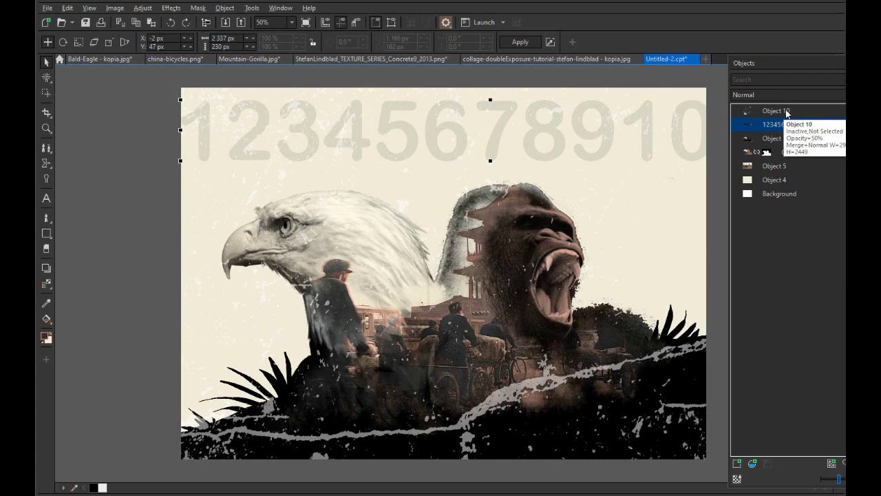
Step: Change the font of the whole number text above the animals to Freshman
{"action": "left_click", "coordinate": [462, 139]}
{"action": "double_click", "coordinate": [462, 140]}
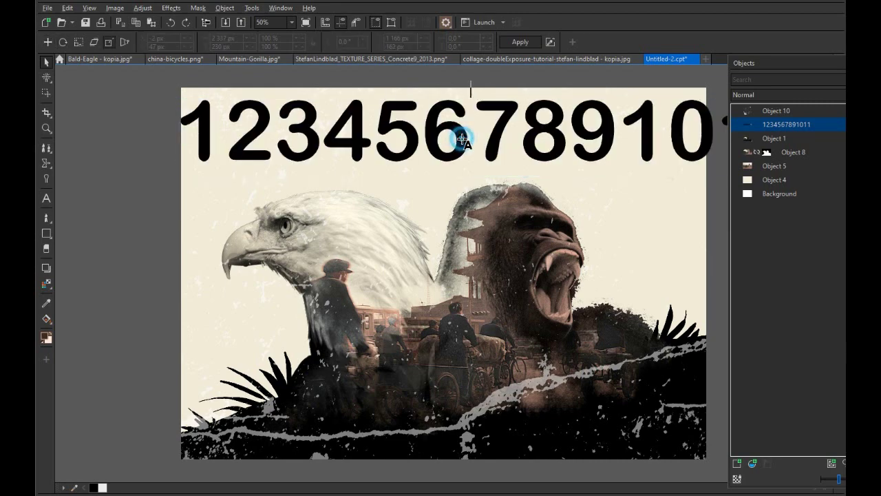
{"action": "key", "text": "ctrl+a"}
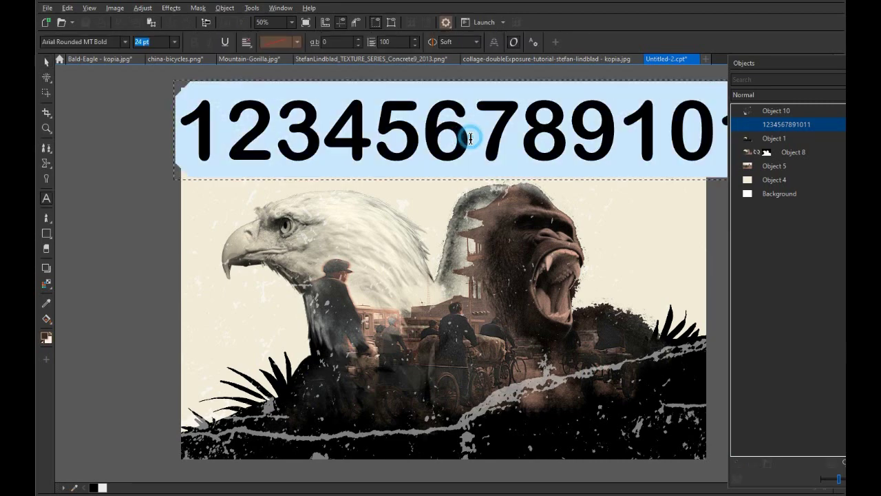
{"action": "left_click", "coordinate": [126, 42]}
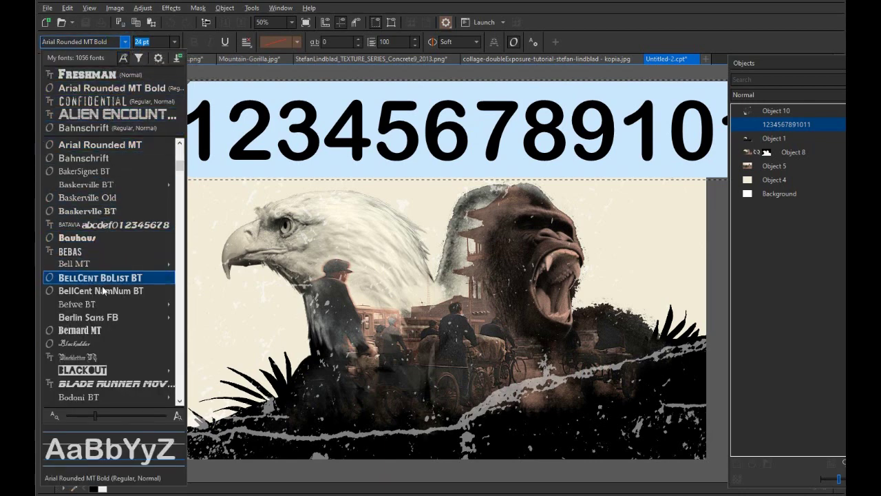
{"action": "left_click_drag", "start_coordinate": [184, 170], "coordinate": [188, 239]}
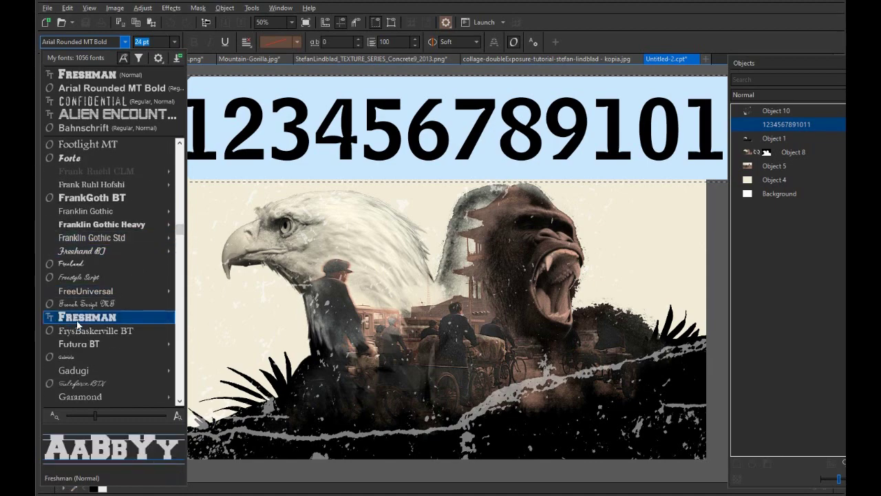
{"action": "key", "text": "Escape"}
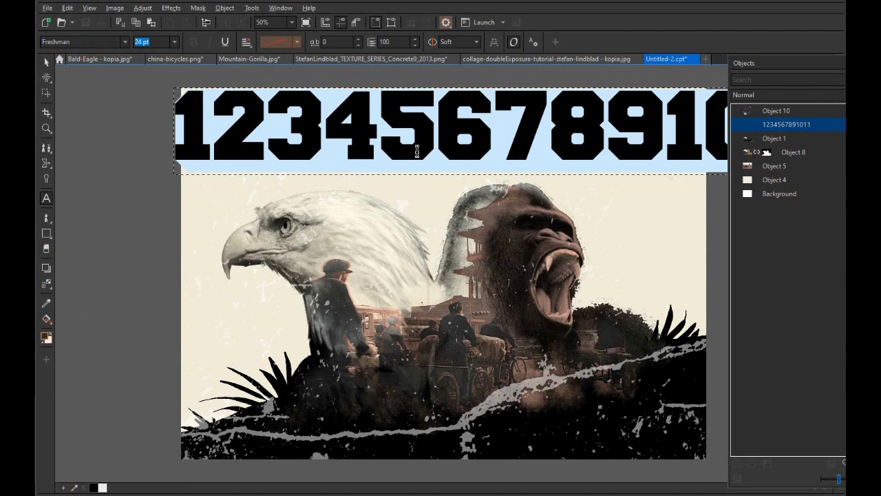
{"action": "left_click", "coordinate": [46, 61]}
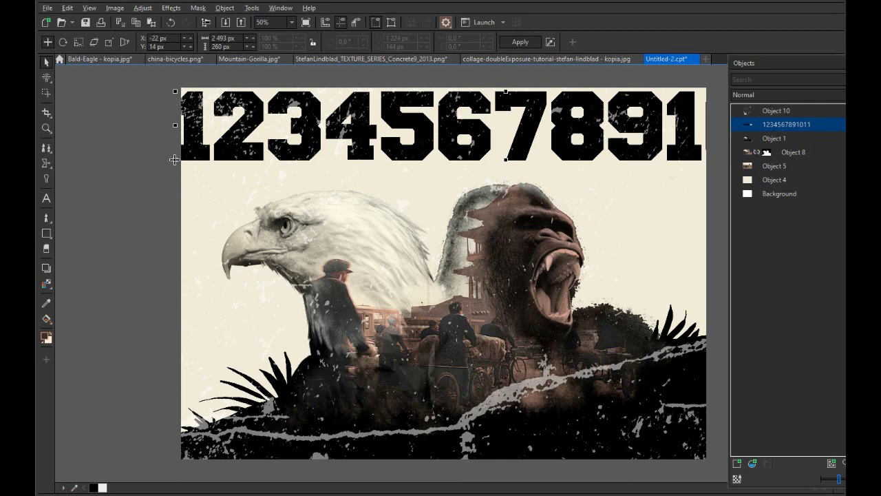
Step: Scale the number text down to about 2215 x 231 px and position it at about X 14, Y 22 px
{"action": "left_click_drag", "start_coordinate": [174, 160], "coordinate": [233, 138]}
{"action": "left_click", "coordinate": [259, 139]}
{"action": "key", "text": "F3"}
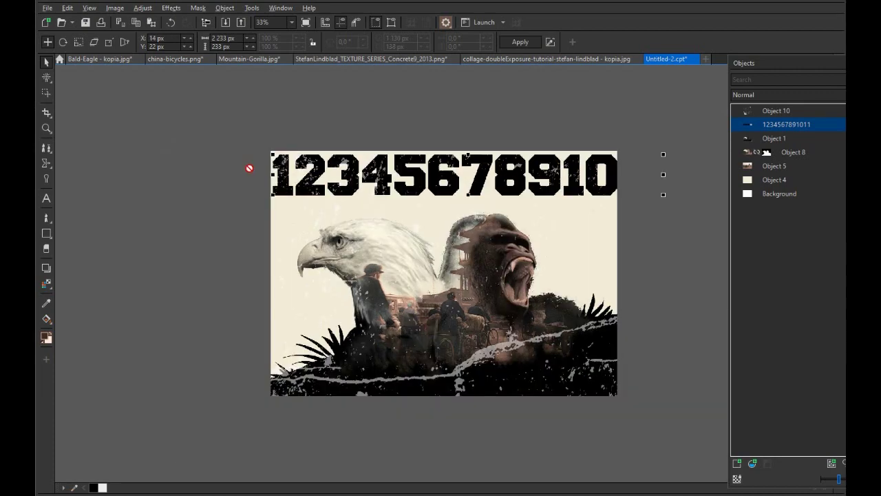
{"action": "left_click_drag", "start_coordinate": [664, 195], "coordinate": [661, 194]}
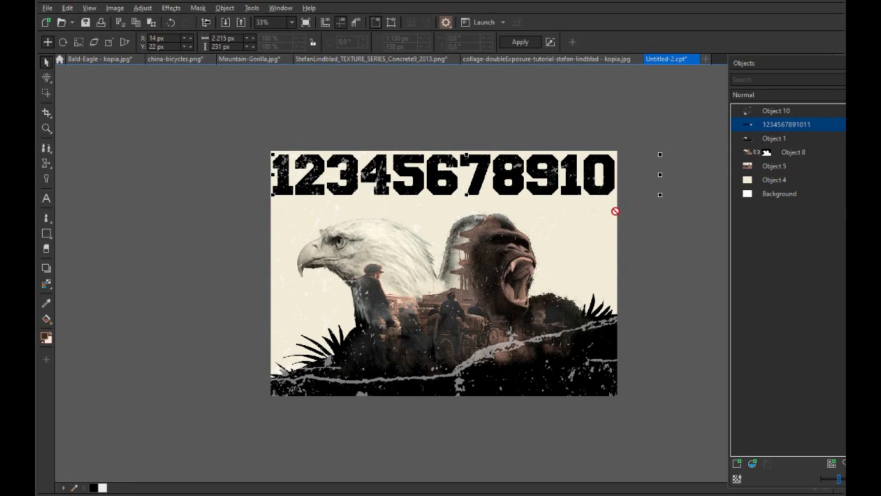
{"action": "scroll", "coordinate": [572, 186], "scroll_direction": "up", "scroll_amount": 1}
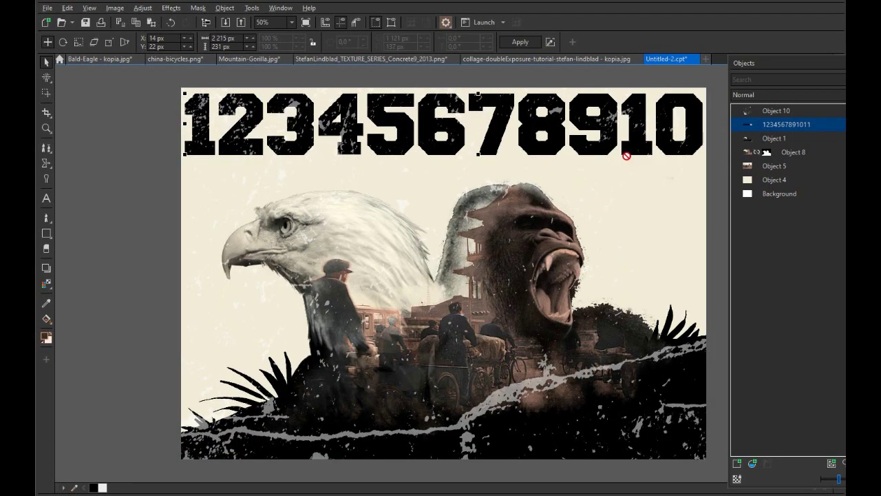
Step: Move the Objects docker over the canvas so its merge mode and opacity controls are fully in view
{"action": "left_click", "coordinate": [804, 98]}
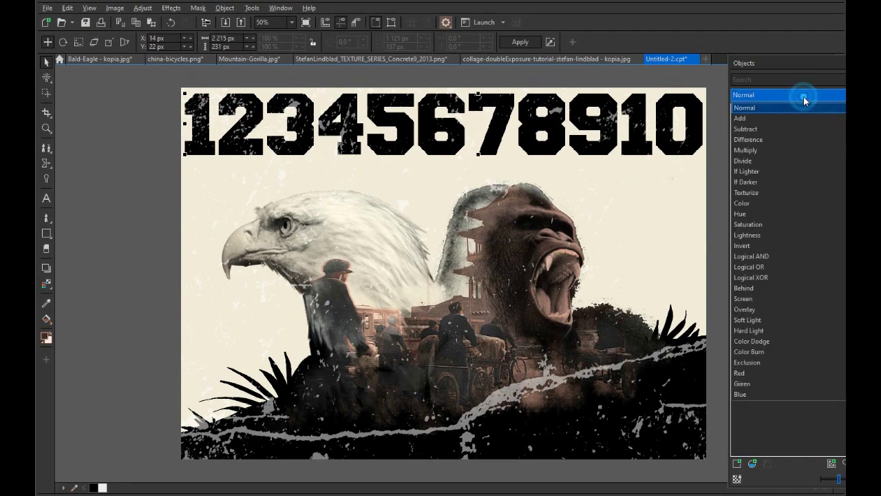
{"action": "left_click", "coordinate": [838, 83]}
{"action": "left_click_drag", "start_coordinate": [844, 62], "coordinate": [199, 74]}
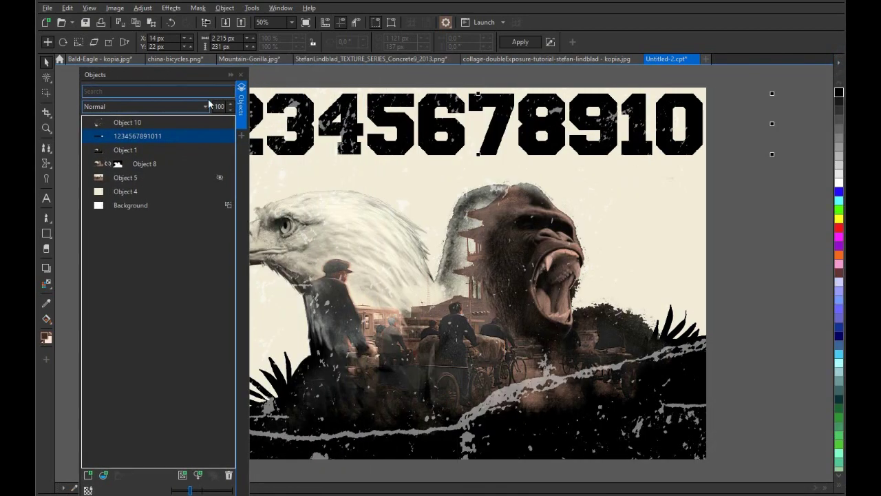
Step: Preview the available merge modes on the number text, from Subtract through Green, to compare how it blends with the cream background
{"action": "left_click", "coordinate": [114, 107]}
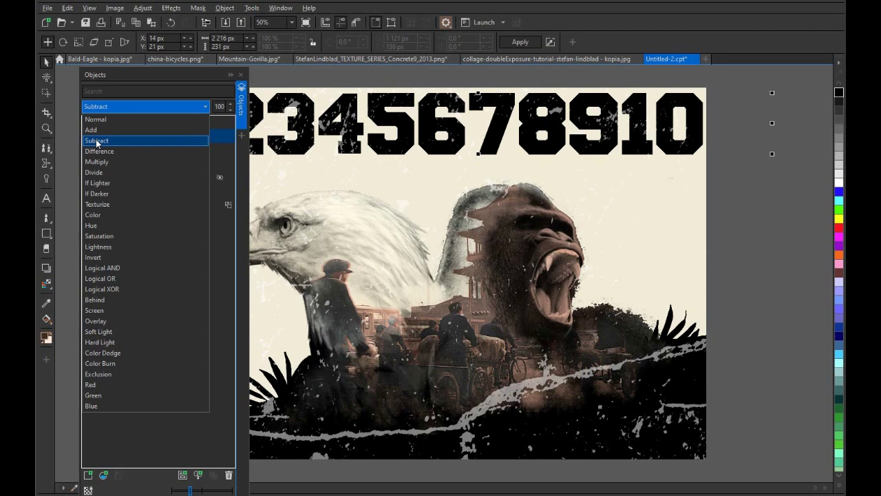
{"action": "key", "text": "Down"}
{"action": "key", "text": "Down"}
{"action": "key", "text": "Down"}
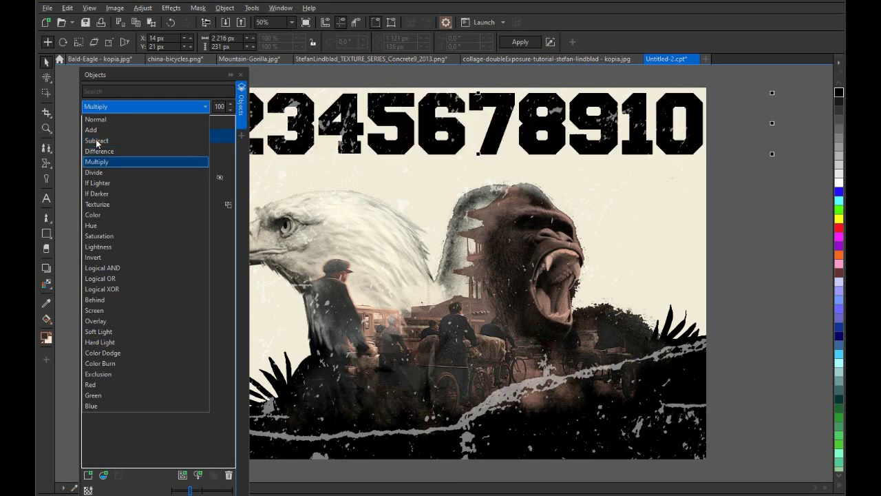
{"action": "key", "text": "Down"}
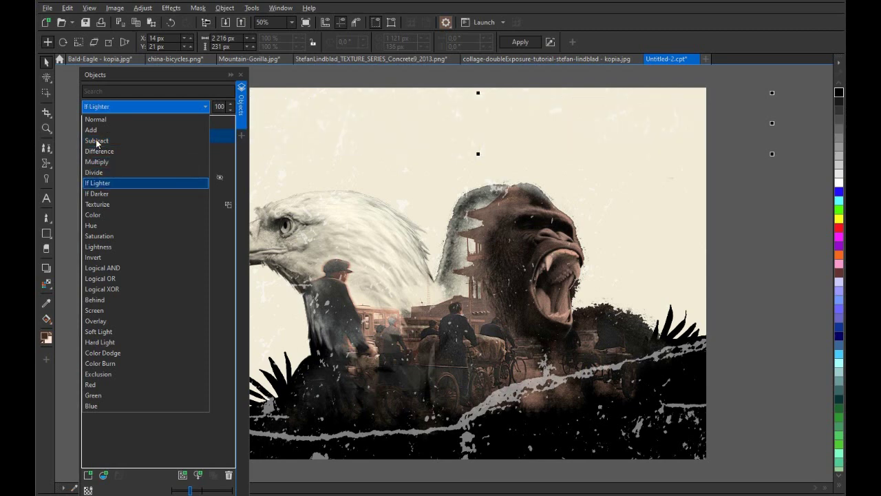
{"action": "key", "text": "Up"}
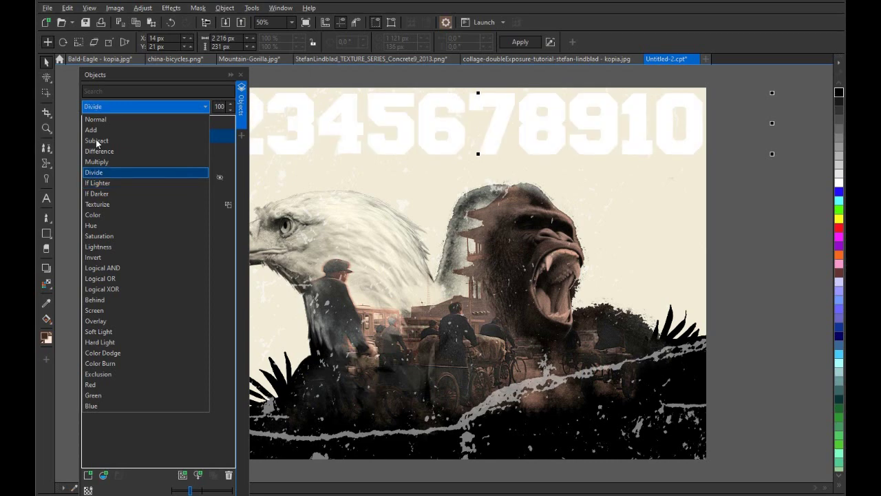
{"action": "key", "text": "Down"}
{"action": "key", "text": "Down"}
{"action": "key", "text": "Down"}
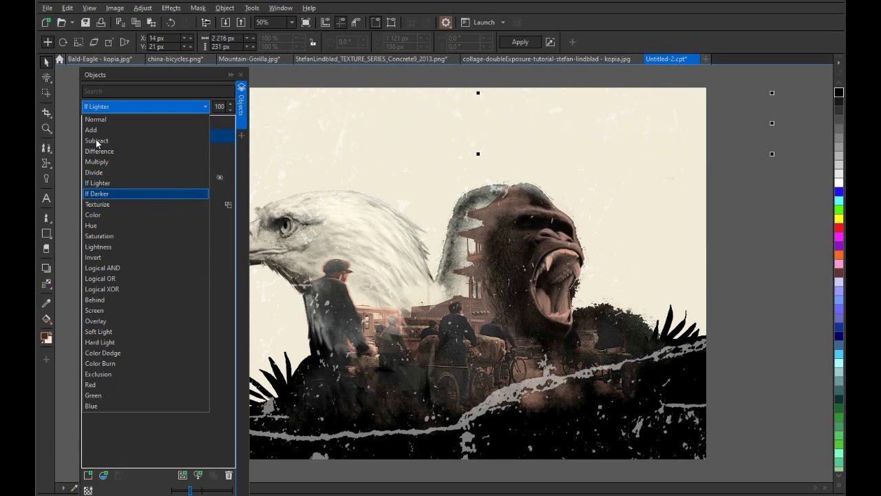
{"action": "key", "text": "Down"}
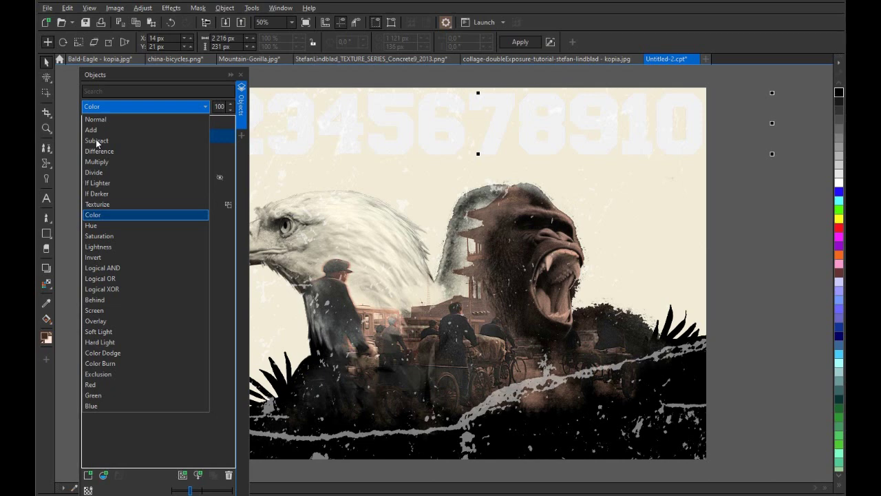
{"action": "key", "text": "Down"}
{"action": "key", "text": "Down"}
{"action": "key", "text": "Down"}
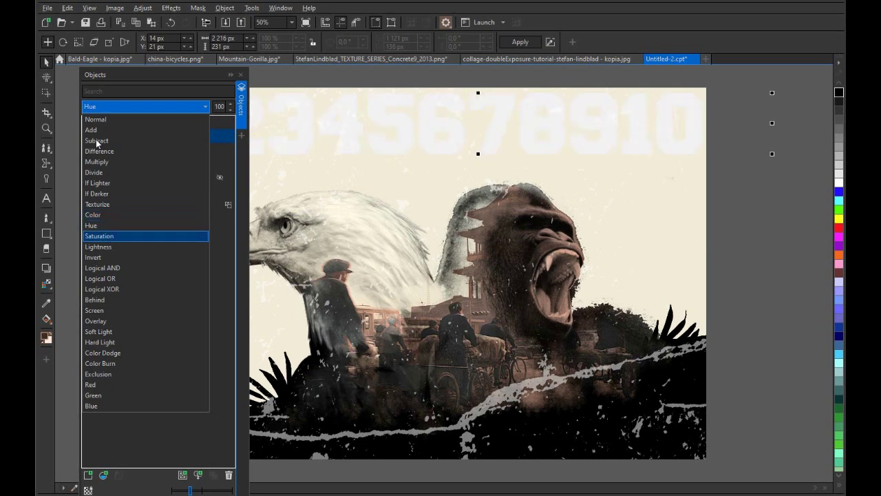
{"action": "key", "text": "Down"}
{"action": "key", "text": "Down"}
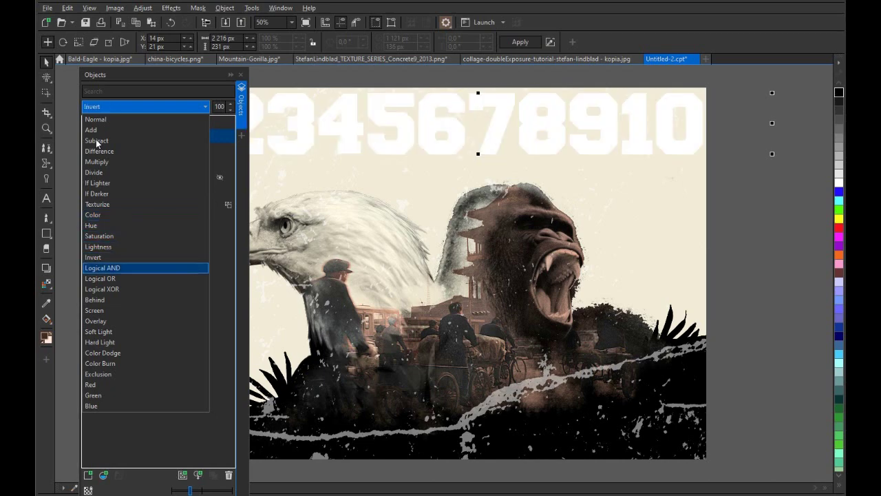
{"action": "key", "text": "Down"}
{"action": "key", "text": "Down"}
{"action": "key", "text": "Down"}
{"action": "key", "text": "Down"}
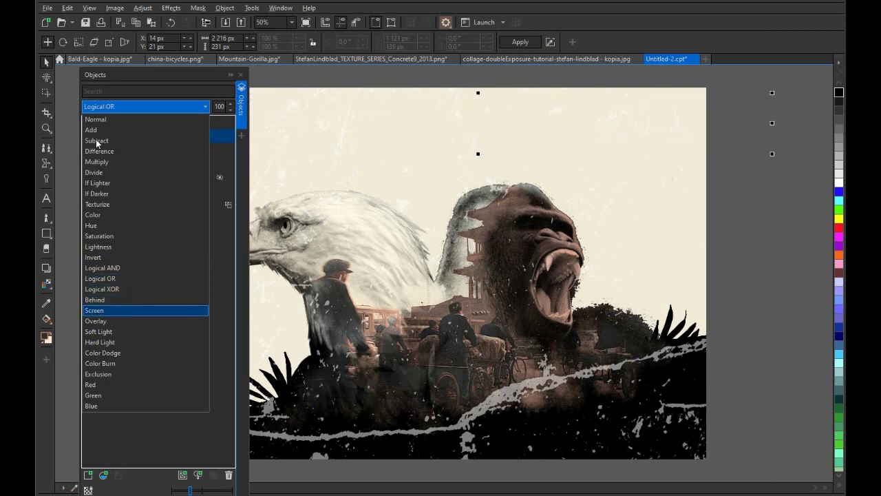
{"action": "key", "text": "Up"}
{"action": "key", "text": "Down"}
{"action": "key", "text": "Down"}
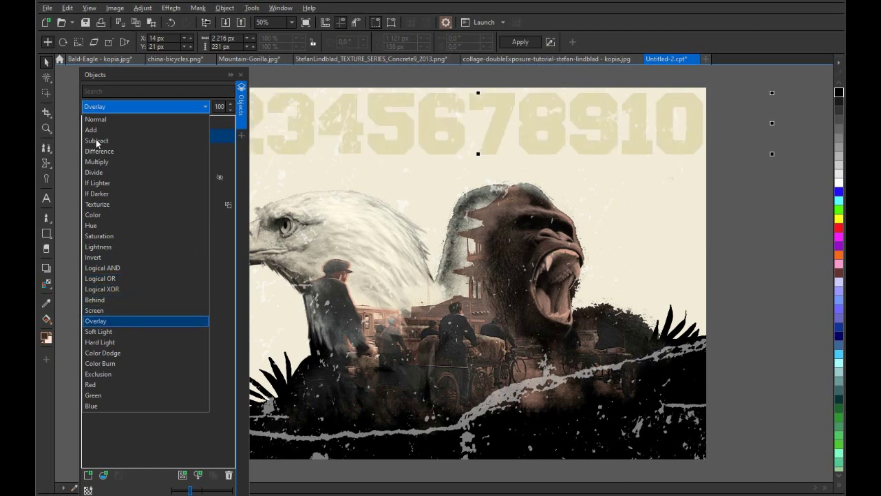
{"action": "key", "text": "Down"}
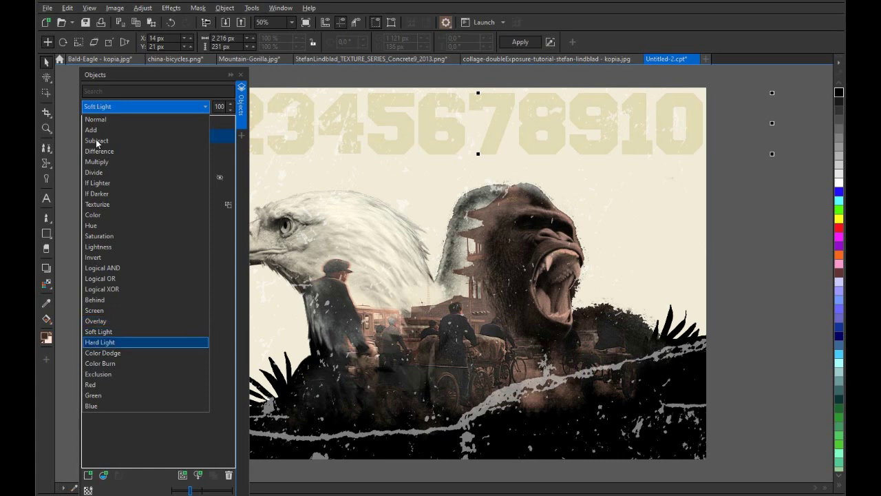
{"action": "key", "text": "Down"}
{"action": "key", "text": "Down"}
{"action": "key", "text": "Down"}
{"action": "key", "text": "Down"}
{"action": "key", "text": "Down"}
{"action": "key", "text": "Down"}
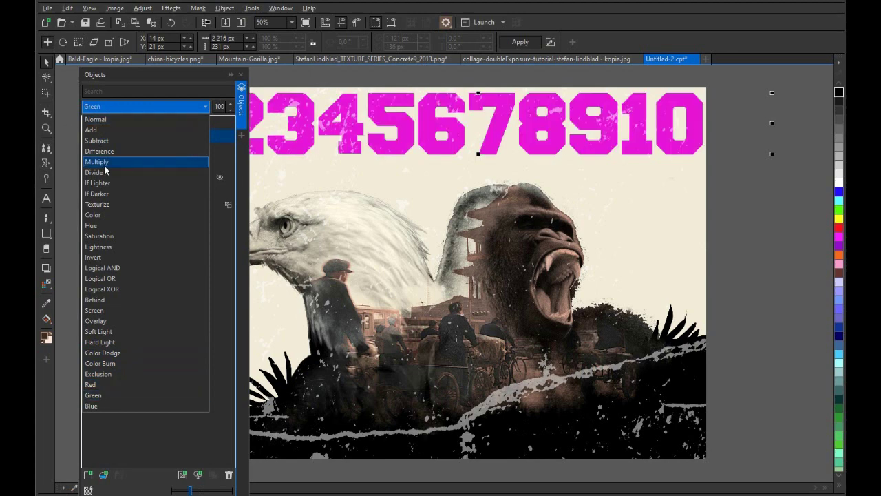
Step: Set the number text's merge mode to Divide and its opacity to 50
{"action": "left_click", "coordinate": [104, 173]}
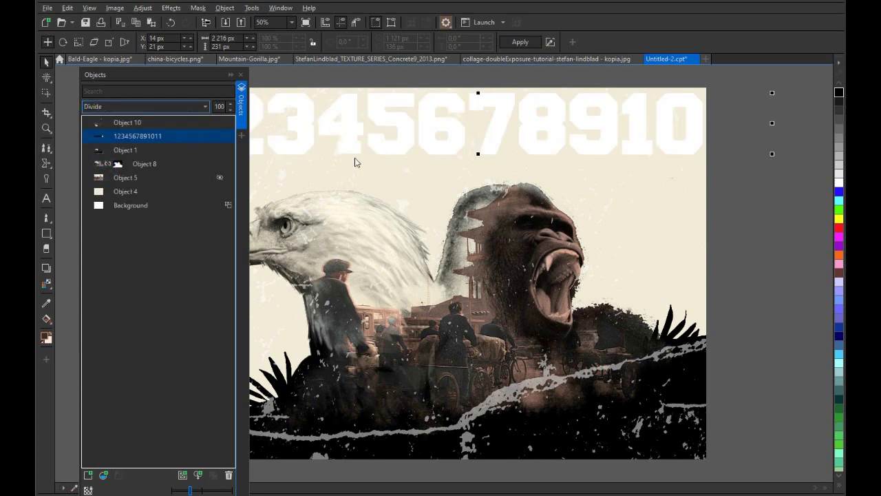
{"action": "left_click", "coordinate": [217, 106]}
{"action": "type", "text": "50"}
{"action": "key", "text": "Return"}
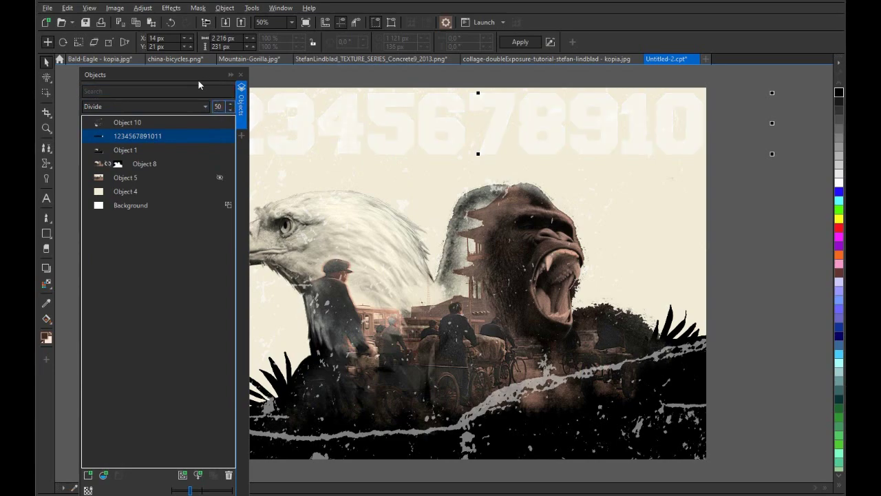
Step: Move the Objects docker off the artwork and deselect the number text so the whole collage is unobstructed
{"action": "left_click_drag", "start_coordinate": [202, 74], "coordinate": [826, 69]}
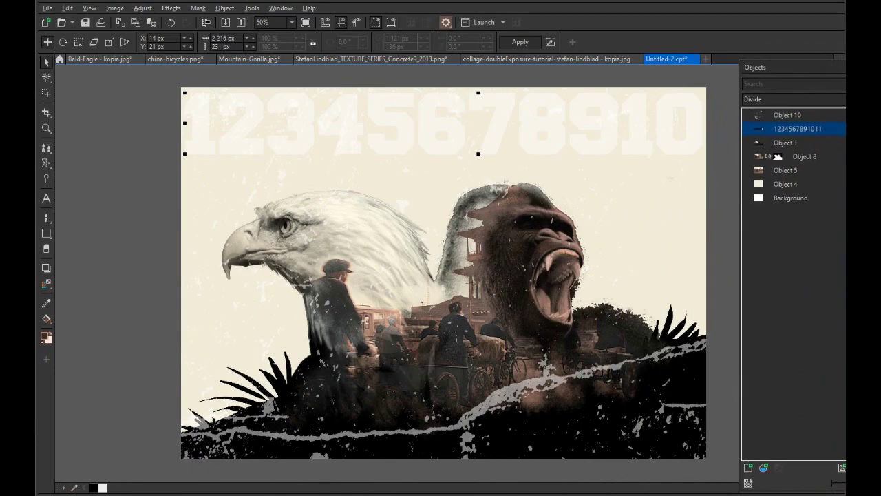
{"action": "left_click", "coordinate": [732, 194]}
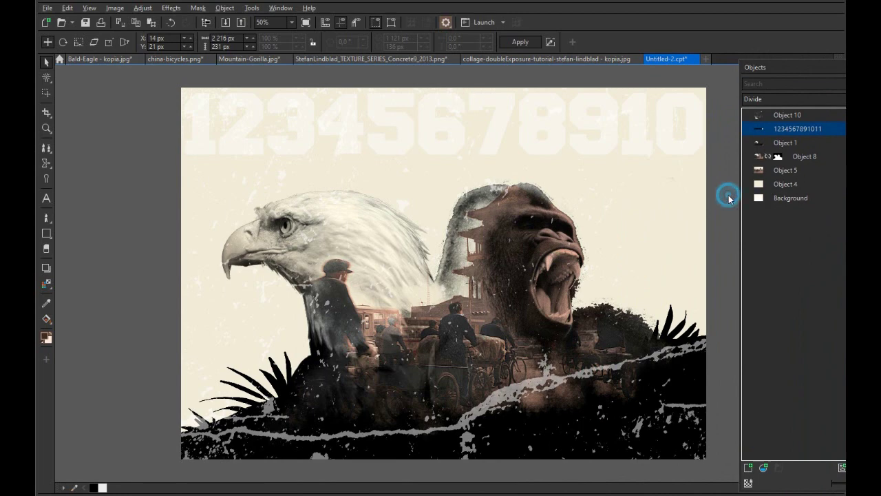